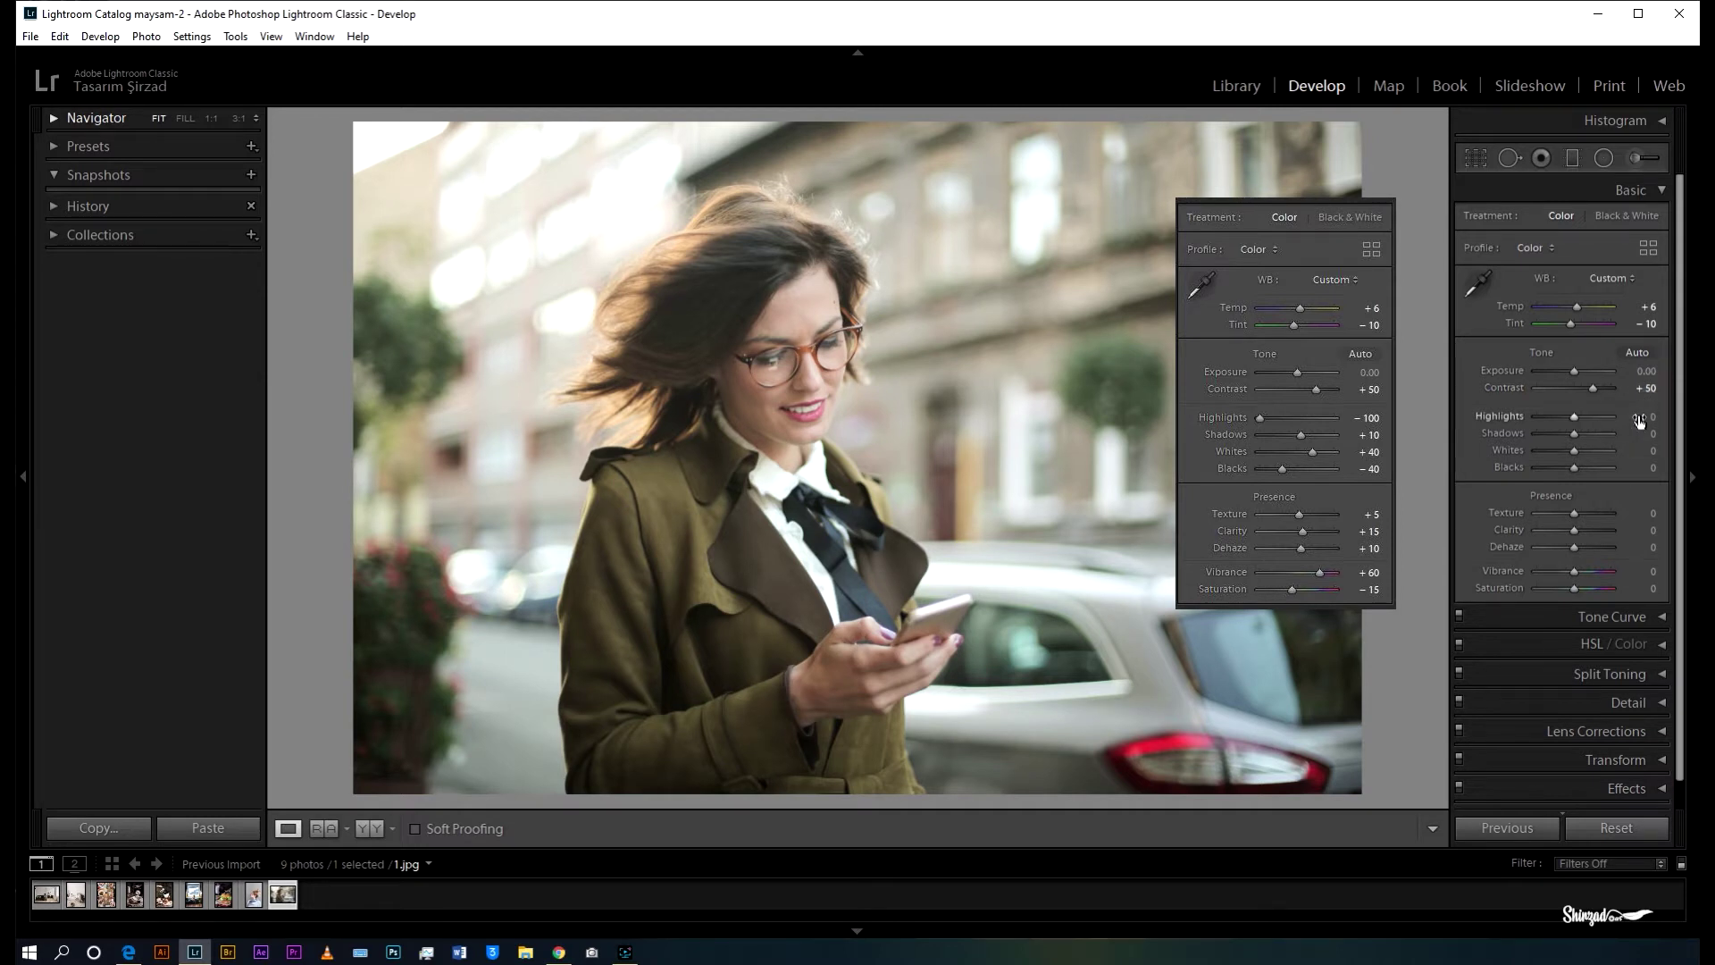
# Set the photo's Highlights to −100, Shadows to +10, Whites to +40 and Blacks to −40
pyautogui.moveTo(1639, 415); pyautogui.dragTo(1581, 416)
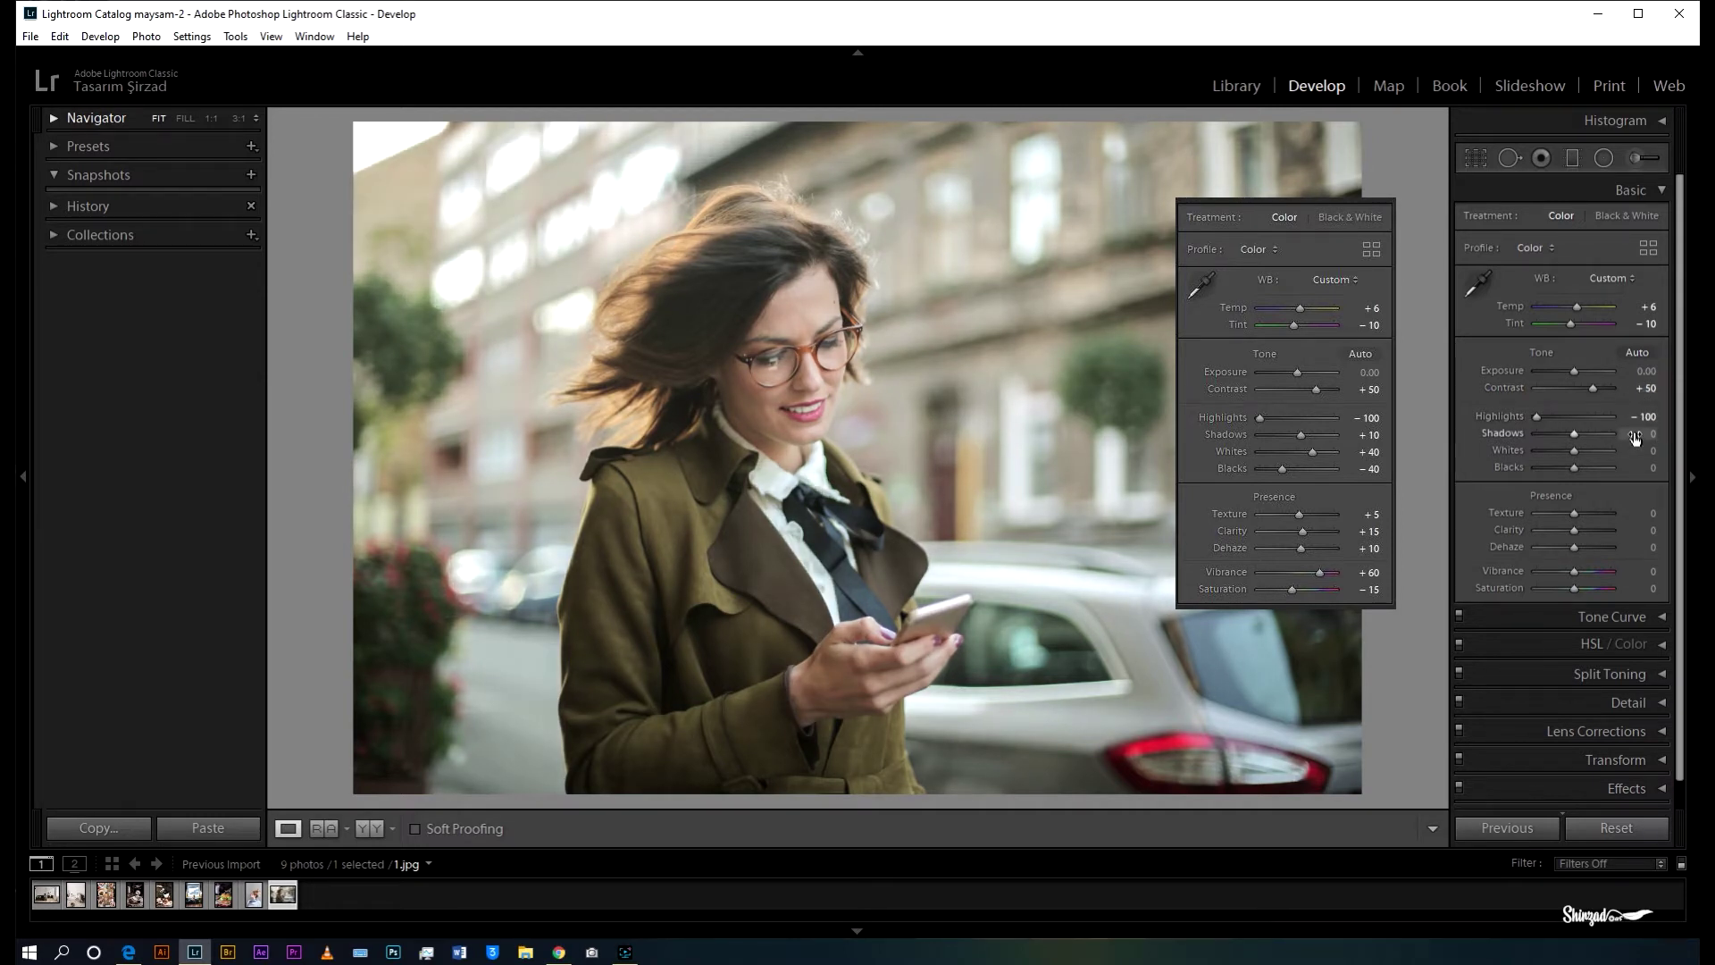
pyautogui.moveTo(1634, 433); pyautogui.dragTo(1648, 432)
pyautogui.moveTo(1648, 432); pyautogui.dragTo(1678, 452)
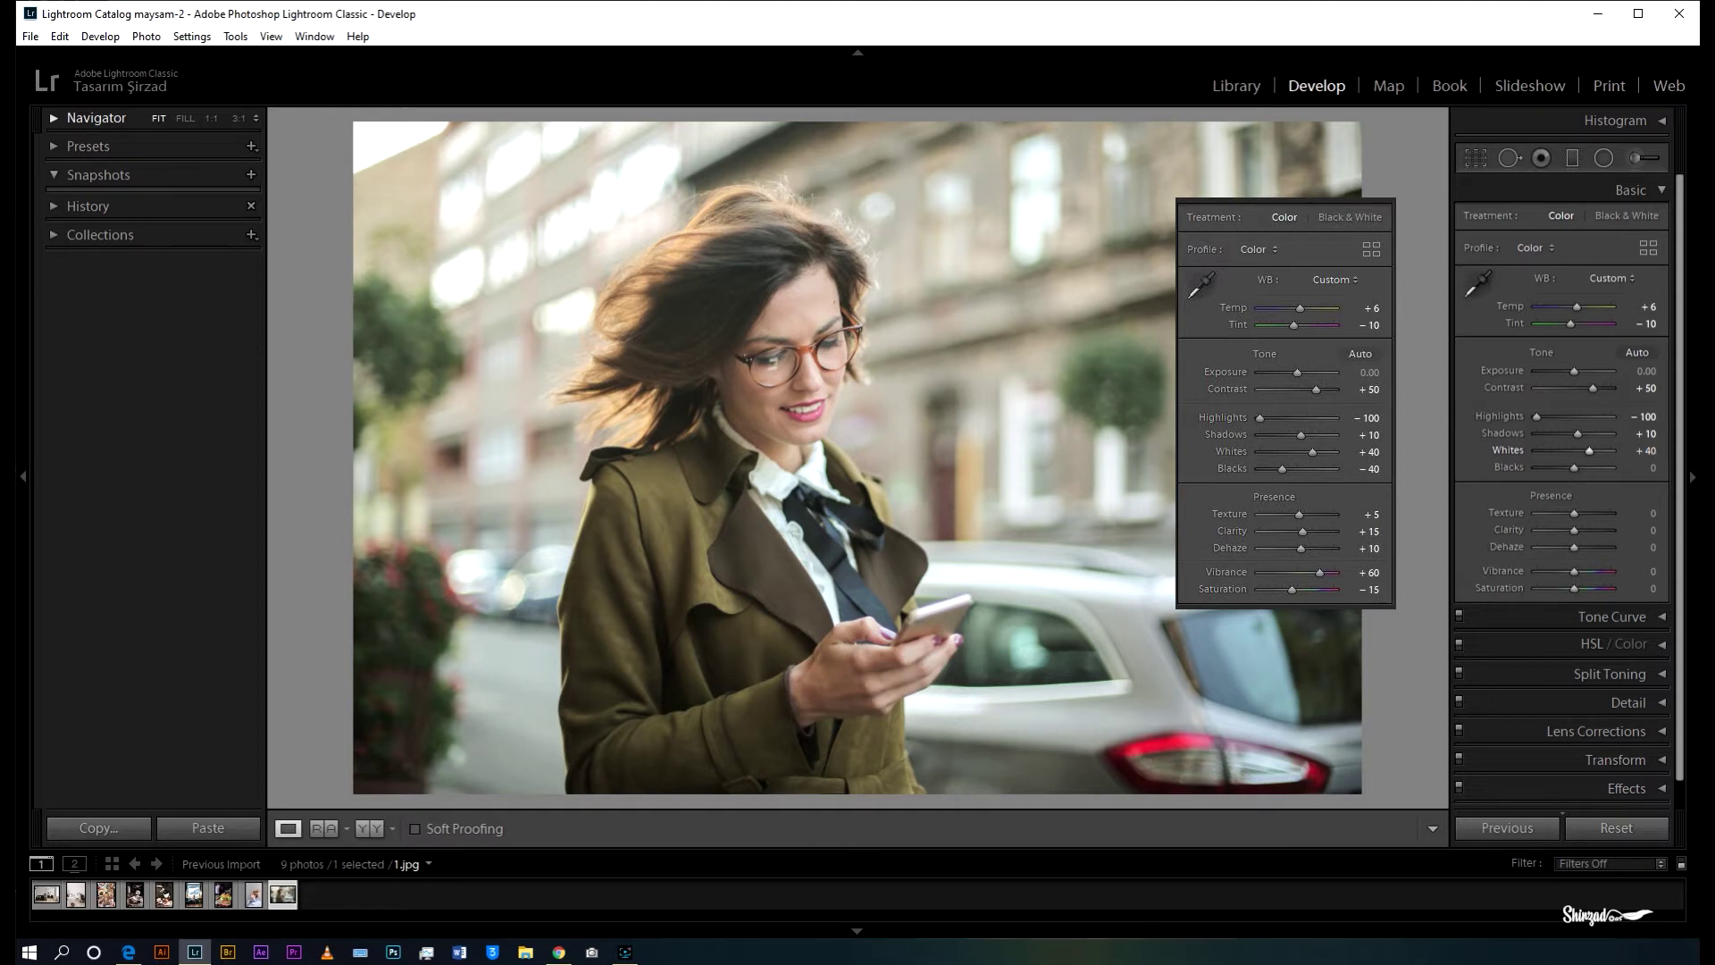
pyautogui.moveTo(1647, 467); pyautogui.dragTo(1622, 468)
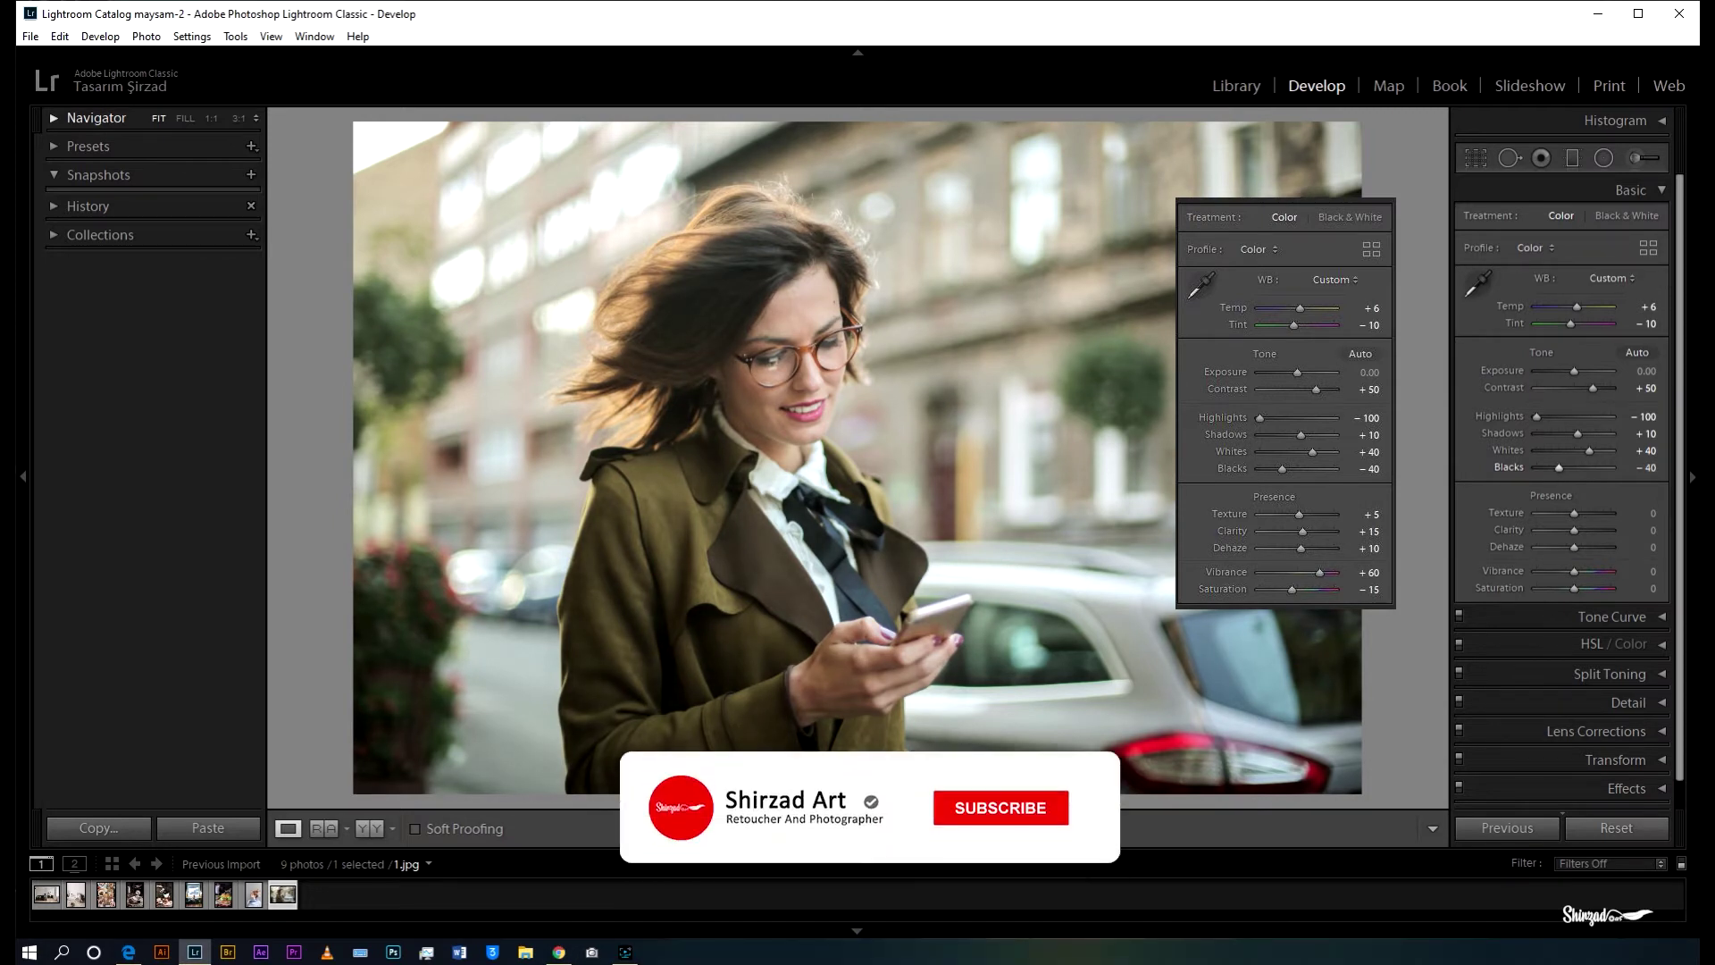
# Set Texture to +5, Clarity to +15, Dehaze to +10, Vibrance to about +60 and Saturation to −15
pyautogui.click(1644, 518)
pyautogui.moveTo(1643, 517); pyautogui.dragTo(1646, 547)
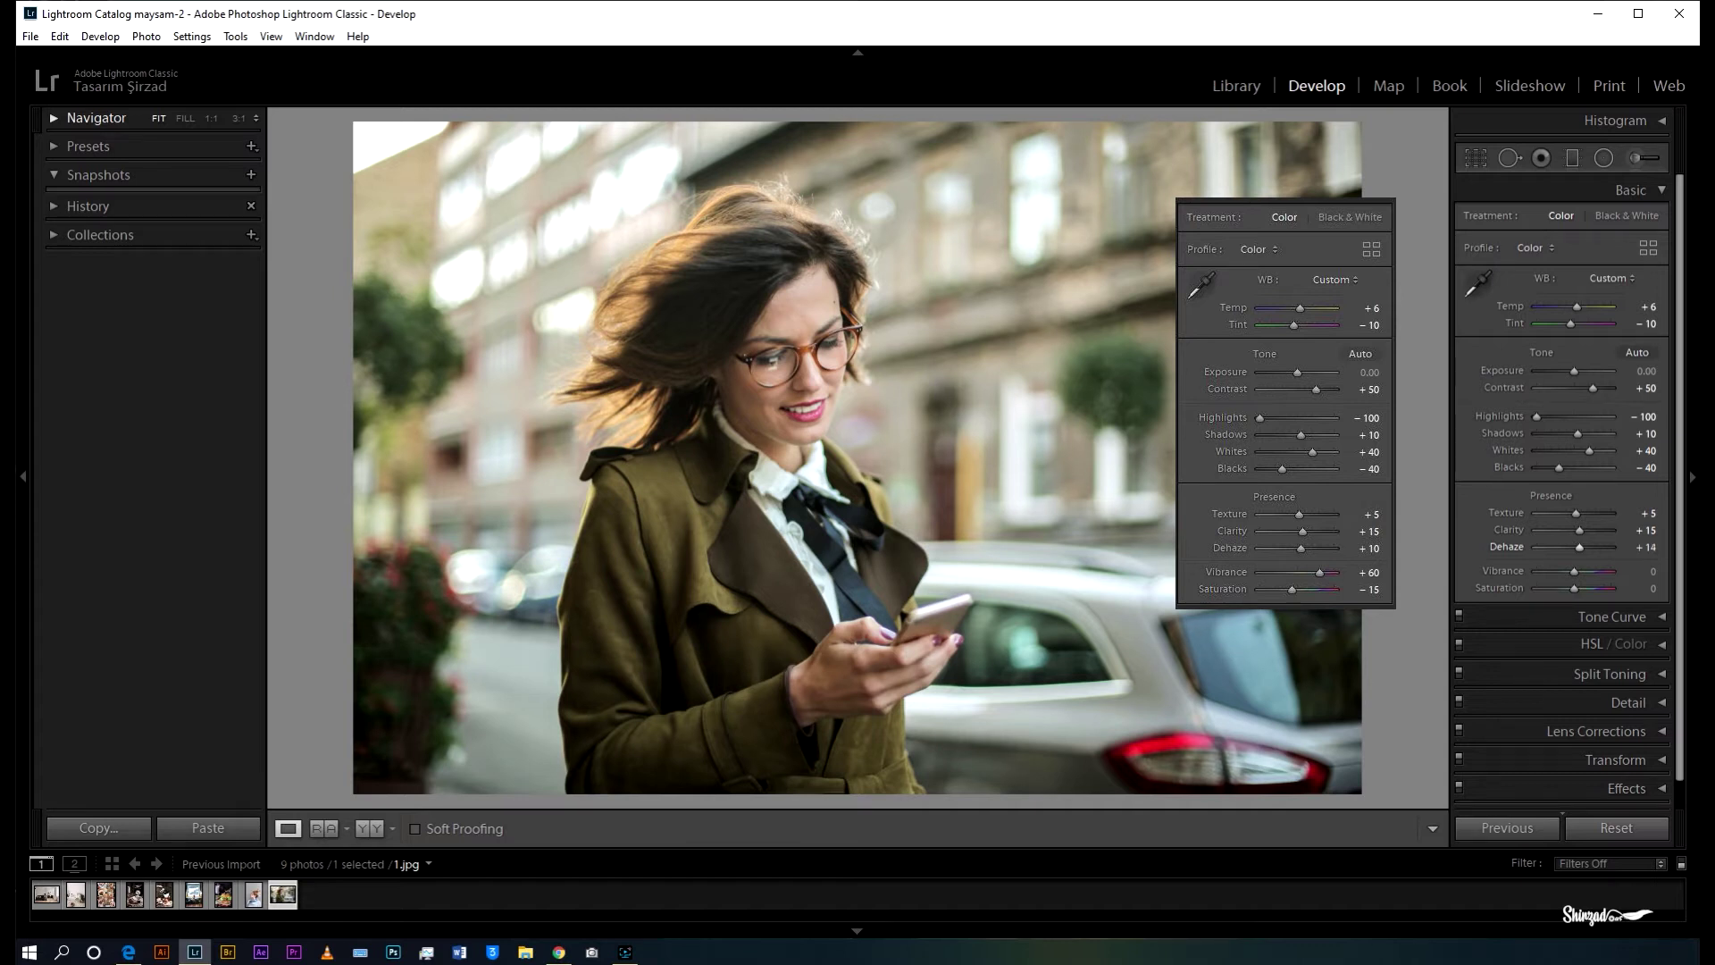
pyautogui.click(1635, 576)
pyautogui.moveTo(1634, 575); pyautogui.dragTo(1664, 575)
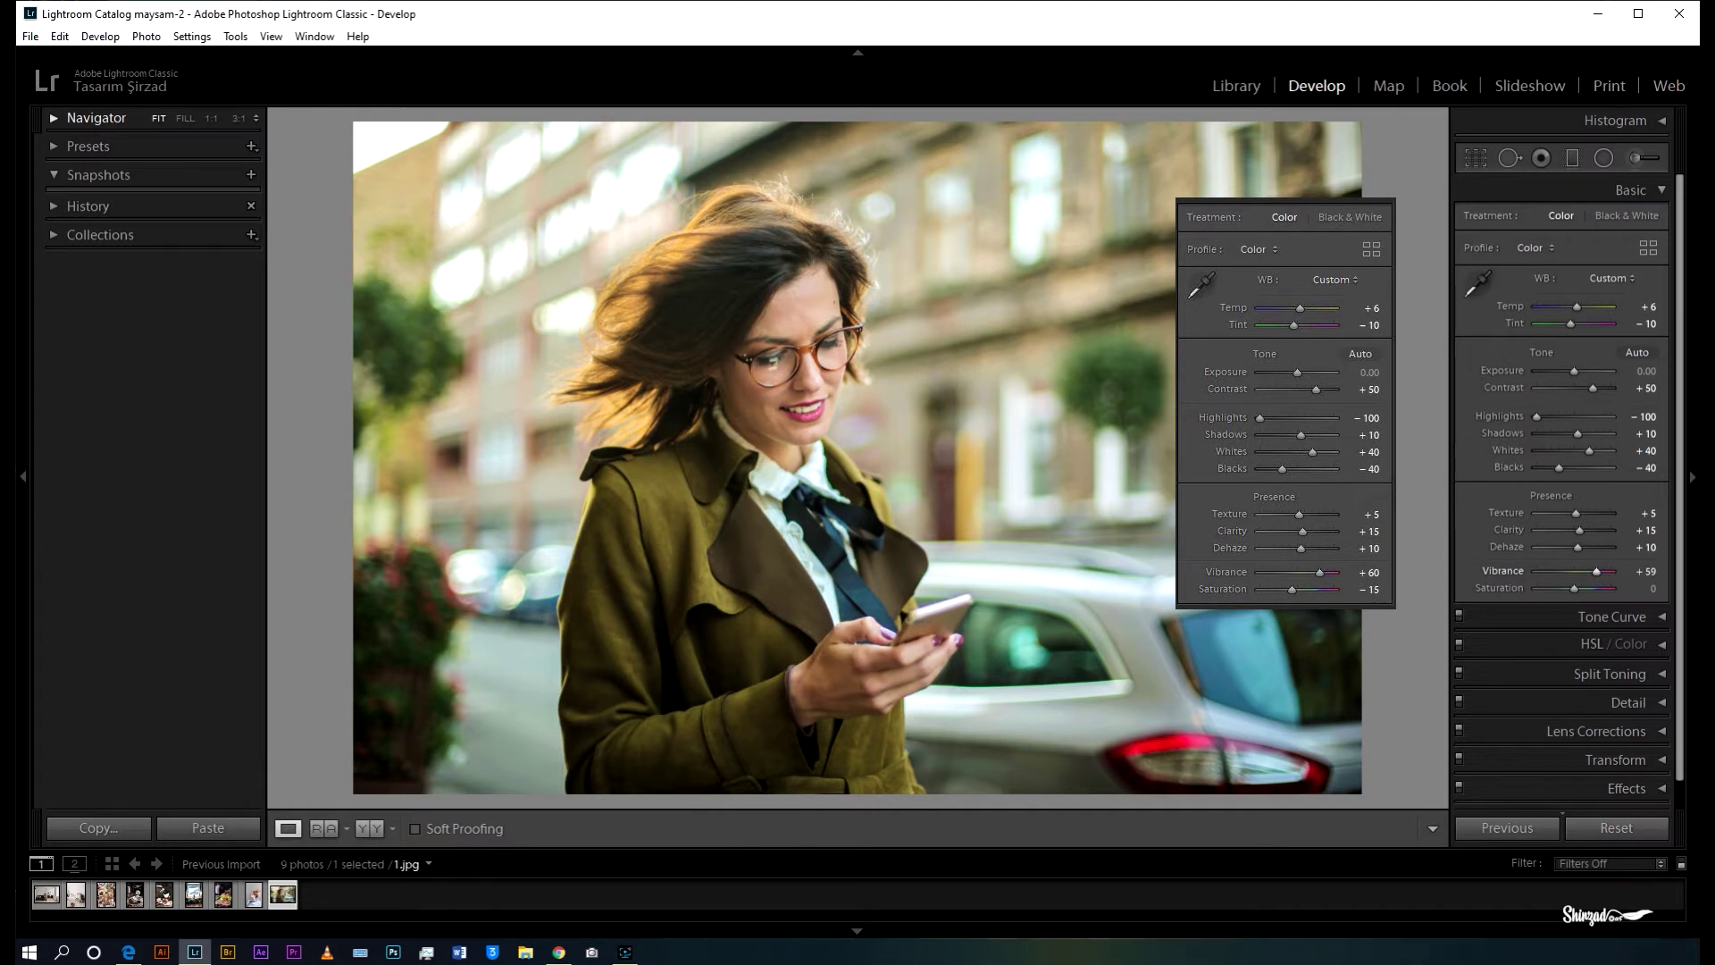
pyautogui.click(1635, 588)
pyautogui.moveTo(1643, 588); pyautogui.dragTo(1640, 588)
pyautogui.press('-')
pyautogui.press('-')
pyautogui.press('-')
pyautogui.click(1662, 191)
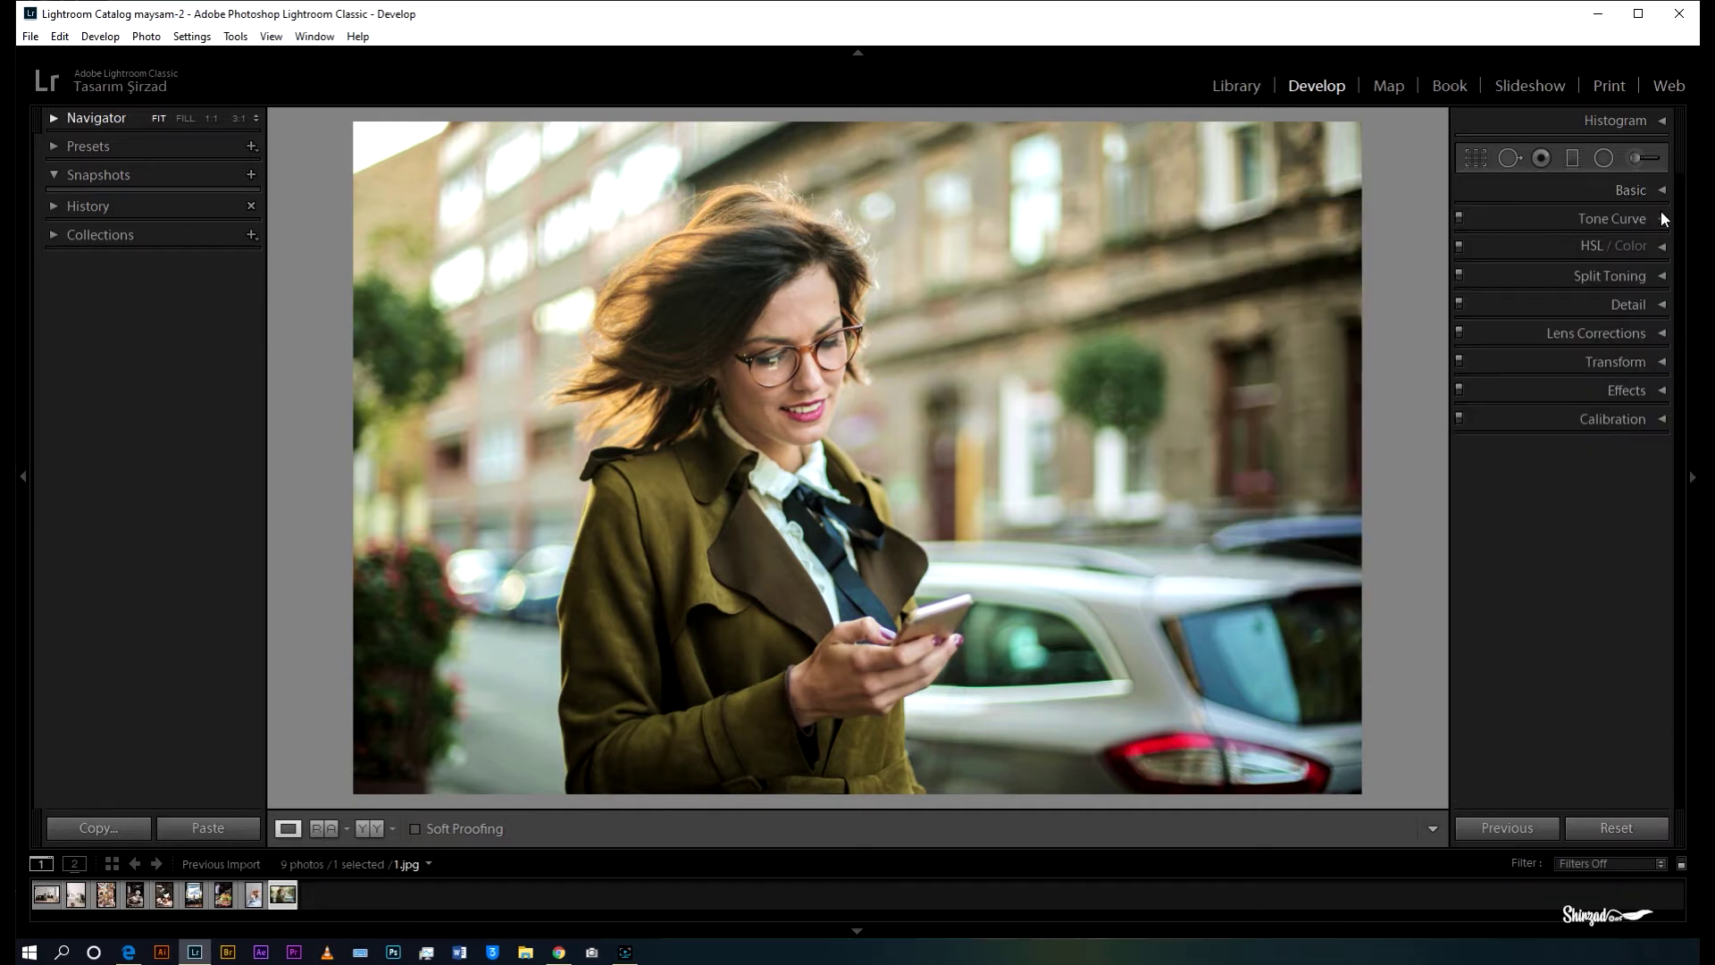
# Shape the RGB tone curve by lowering the white end, lifting the black end and adding lowered midtone and shadow points
pyautogui.click(1664, 219)
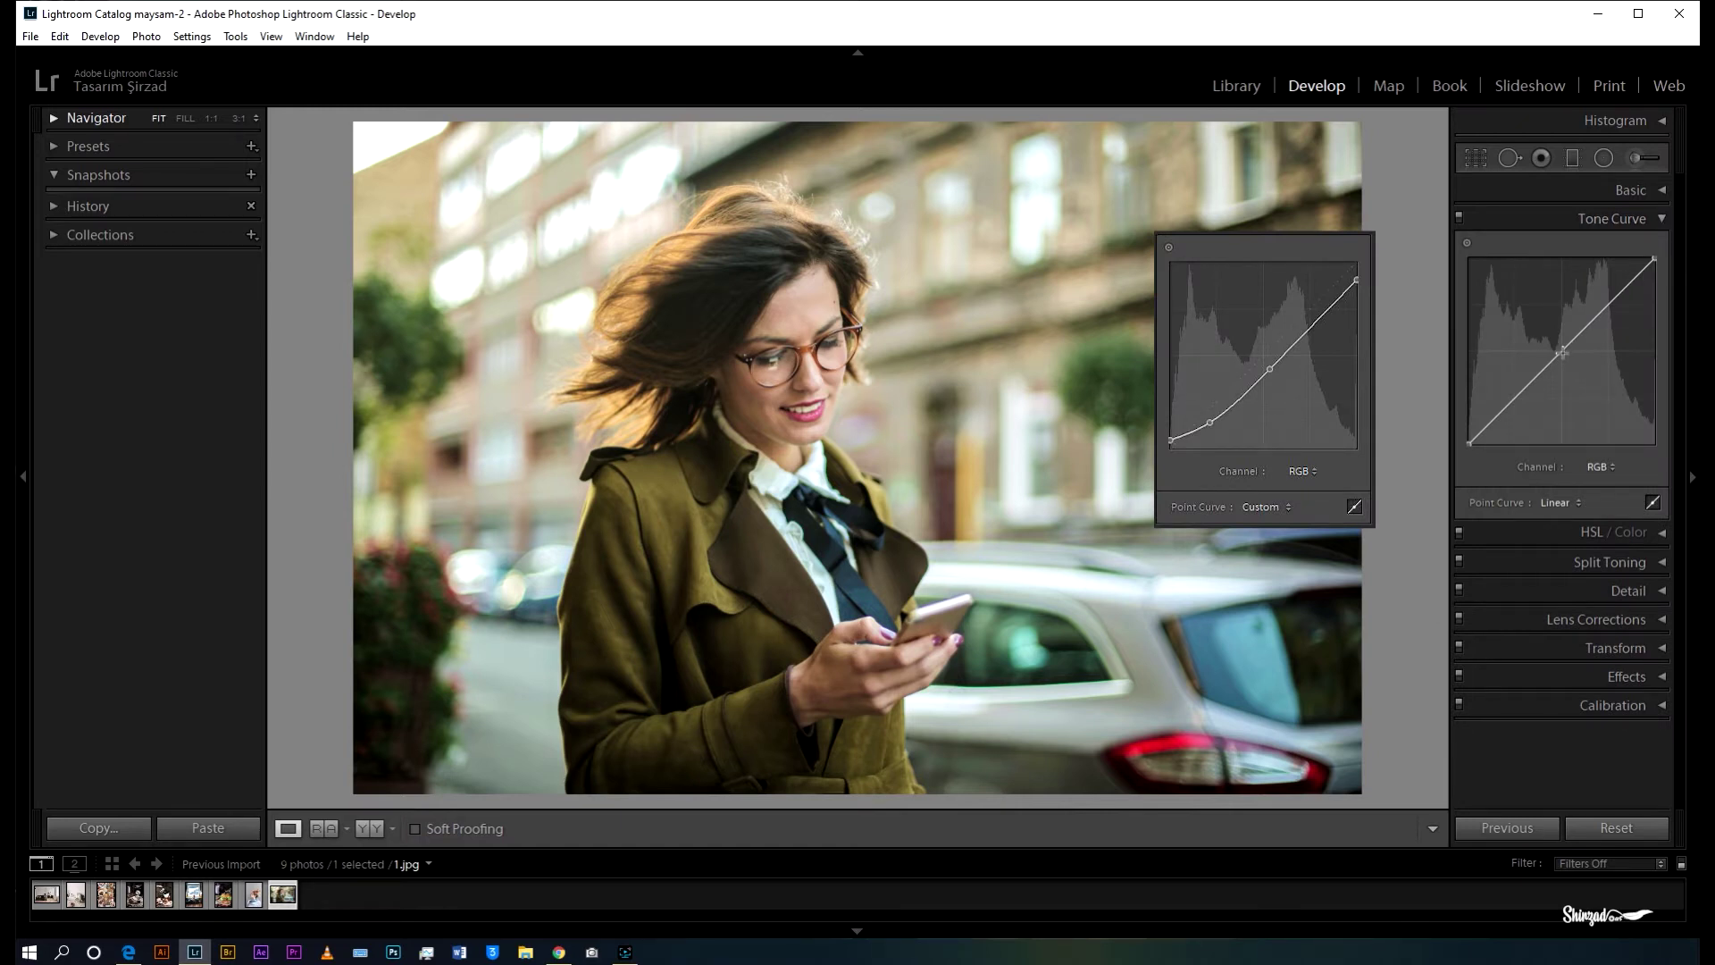
pyautogui.moveTo(1657, 257); pyautogui.dragTo(1665, 284)
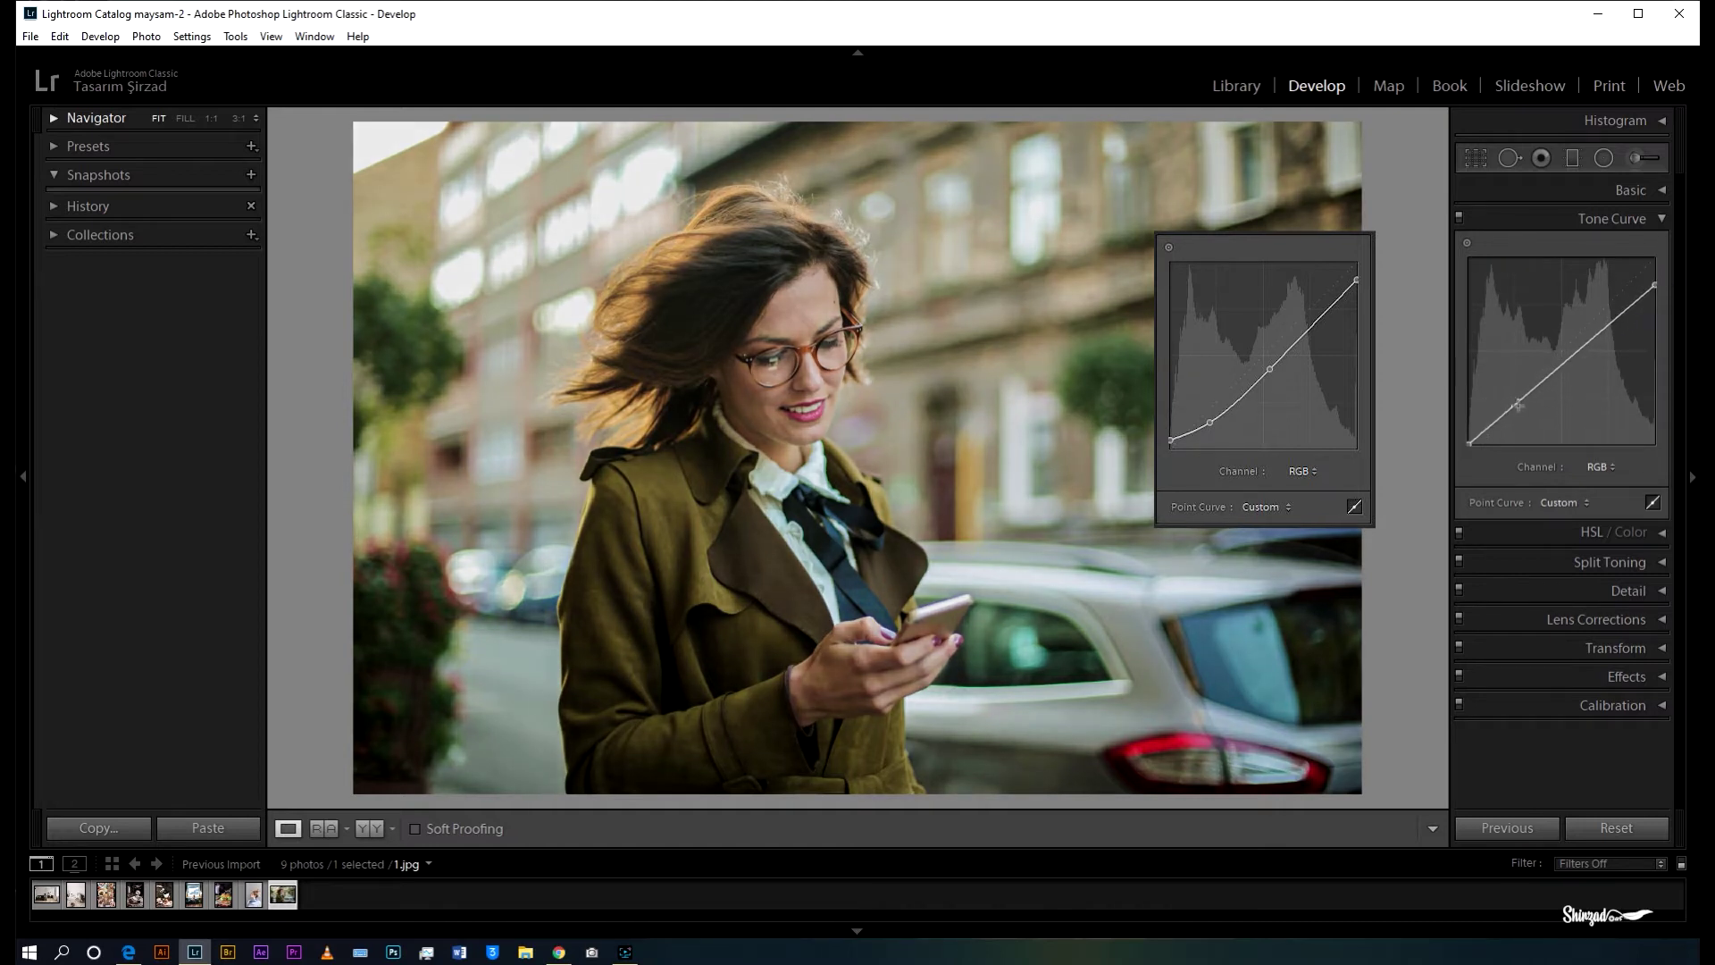
pyautogui.moveTo(1469, 439); pyautogui.dragTo(1465, 430)
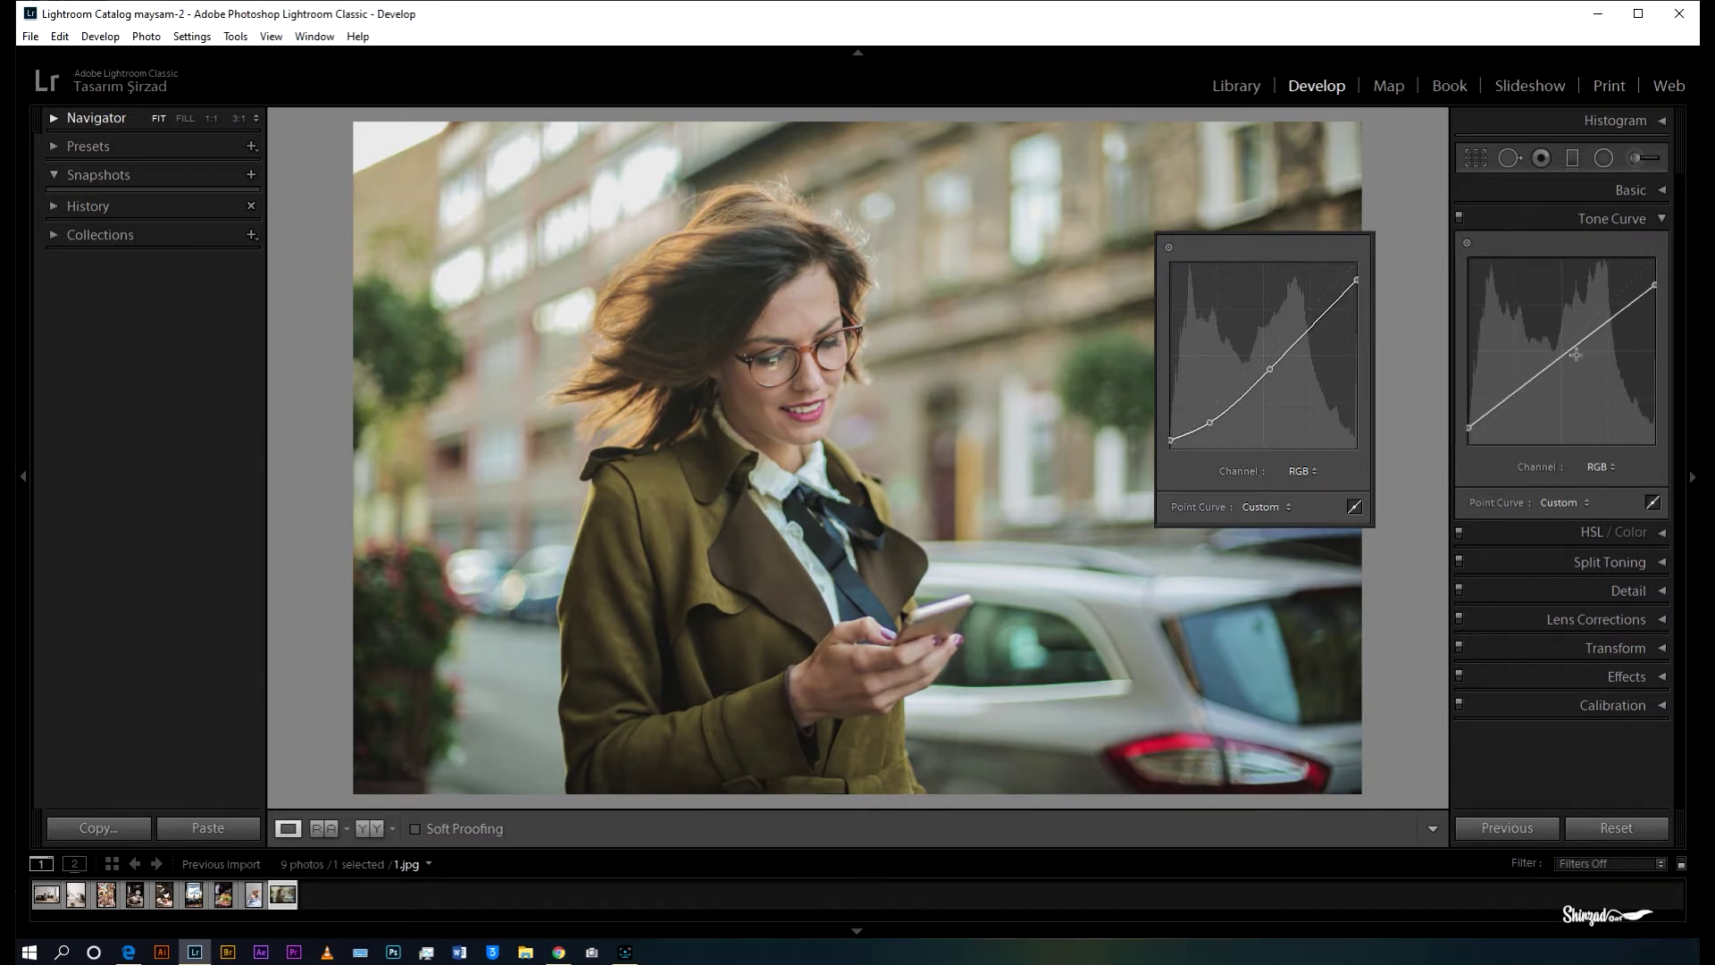
pyautogui.moveTo(1570, 353); pyautogui.dragTo(1508, 415)
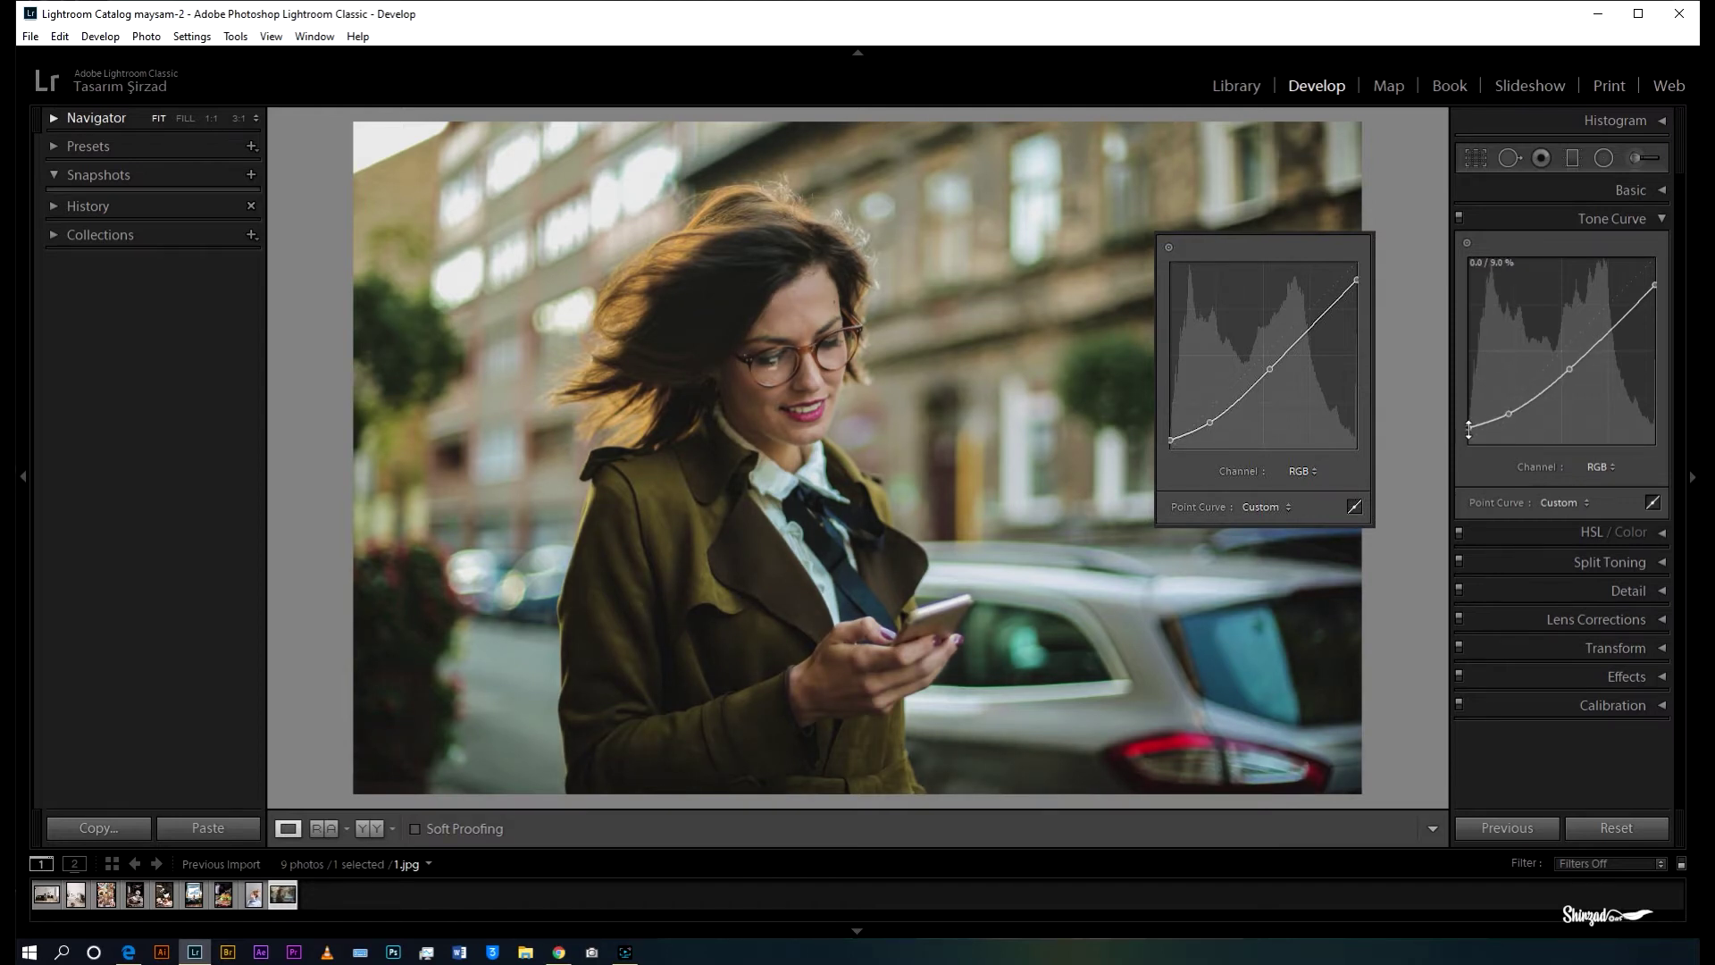
# Refine the RGB tone curve by raising the white end, lowering the black end and adjusting the midtone and shadow points
pyautogui.moveTo(1653, 284); pyautogui.dragTo(1664, 282)
pyautogui.moveTo(1569, 366); pyautogui.dragTo(1569, 367)
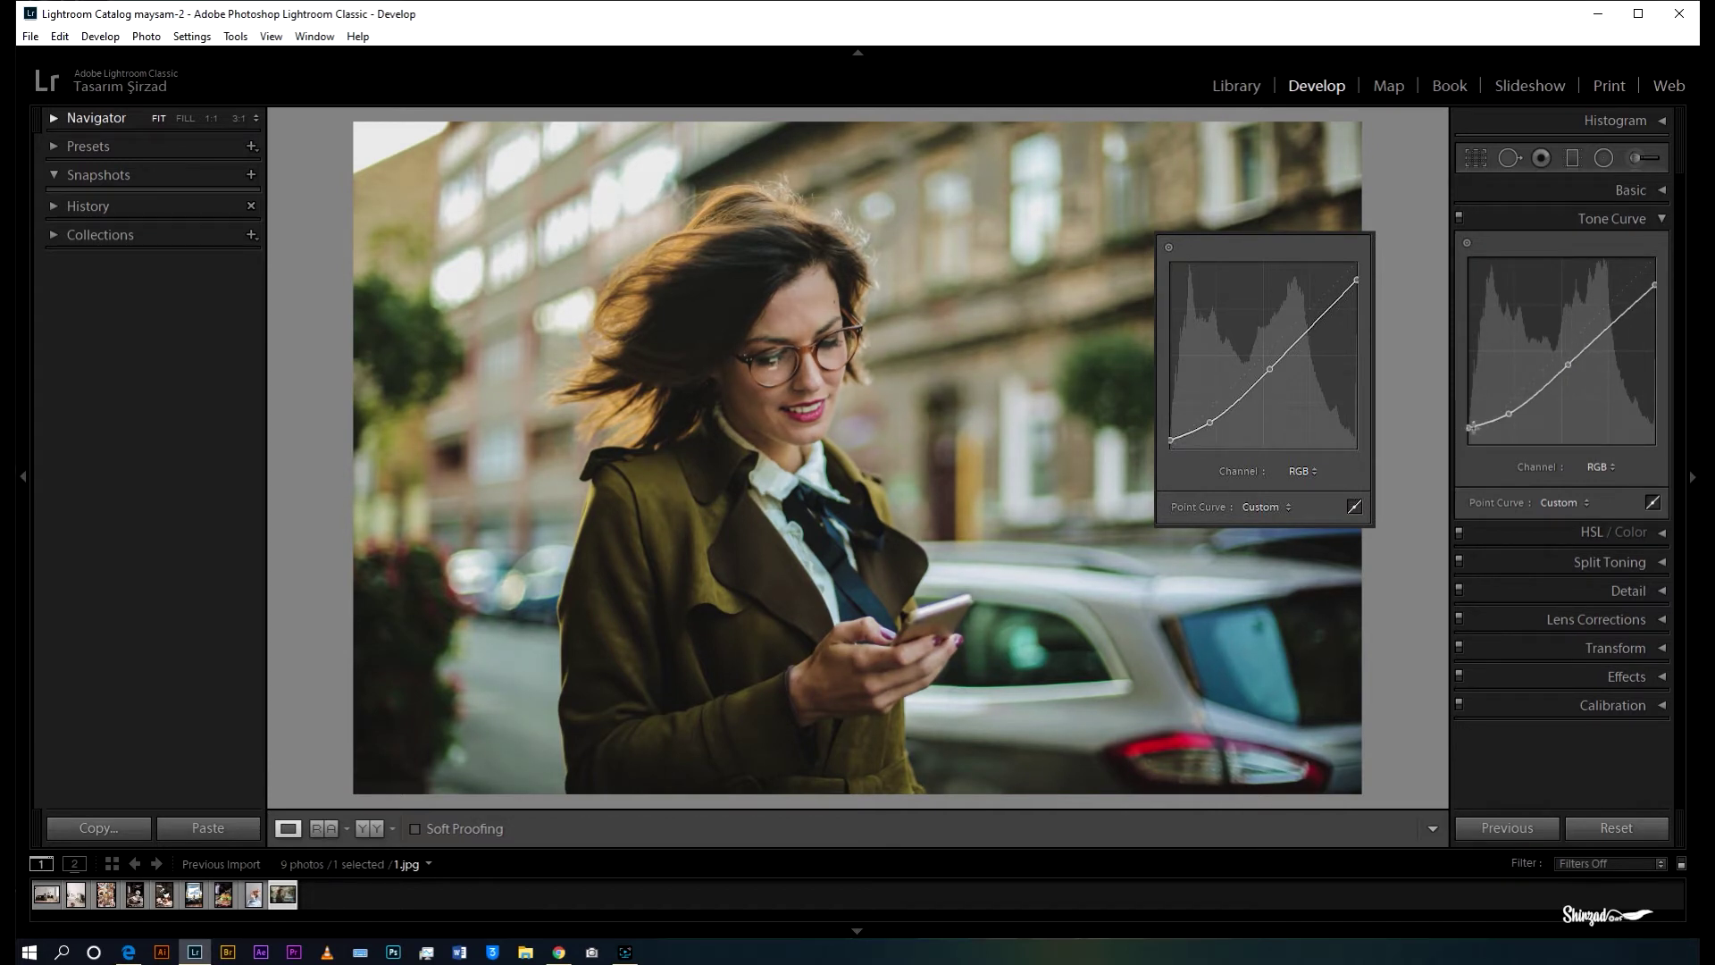
pyautogui.moveTo(1471, 429); pyautogui.dragTo(1466, 436)
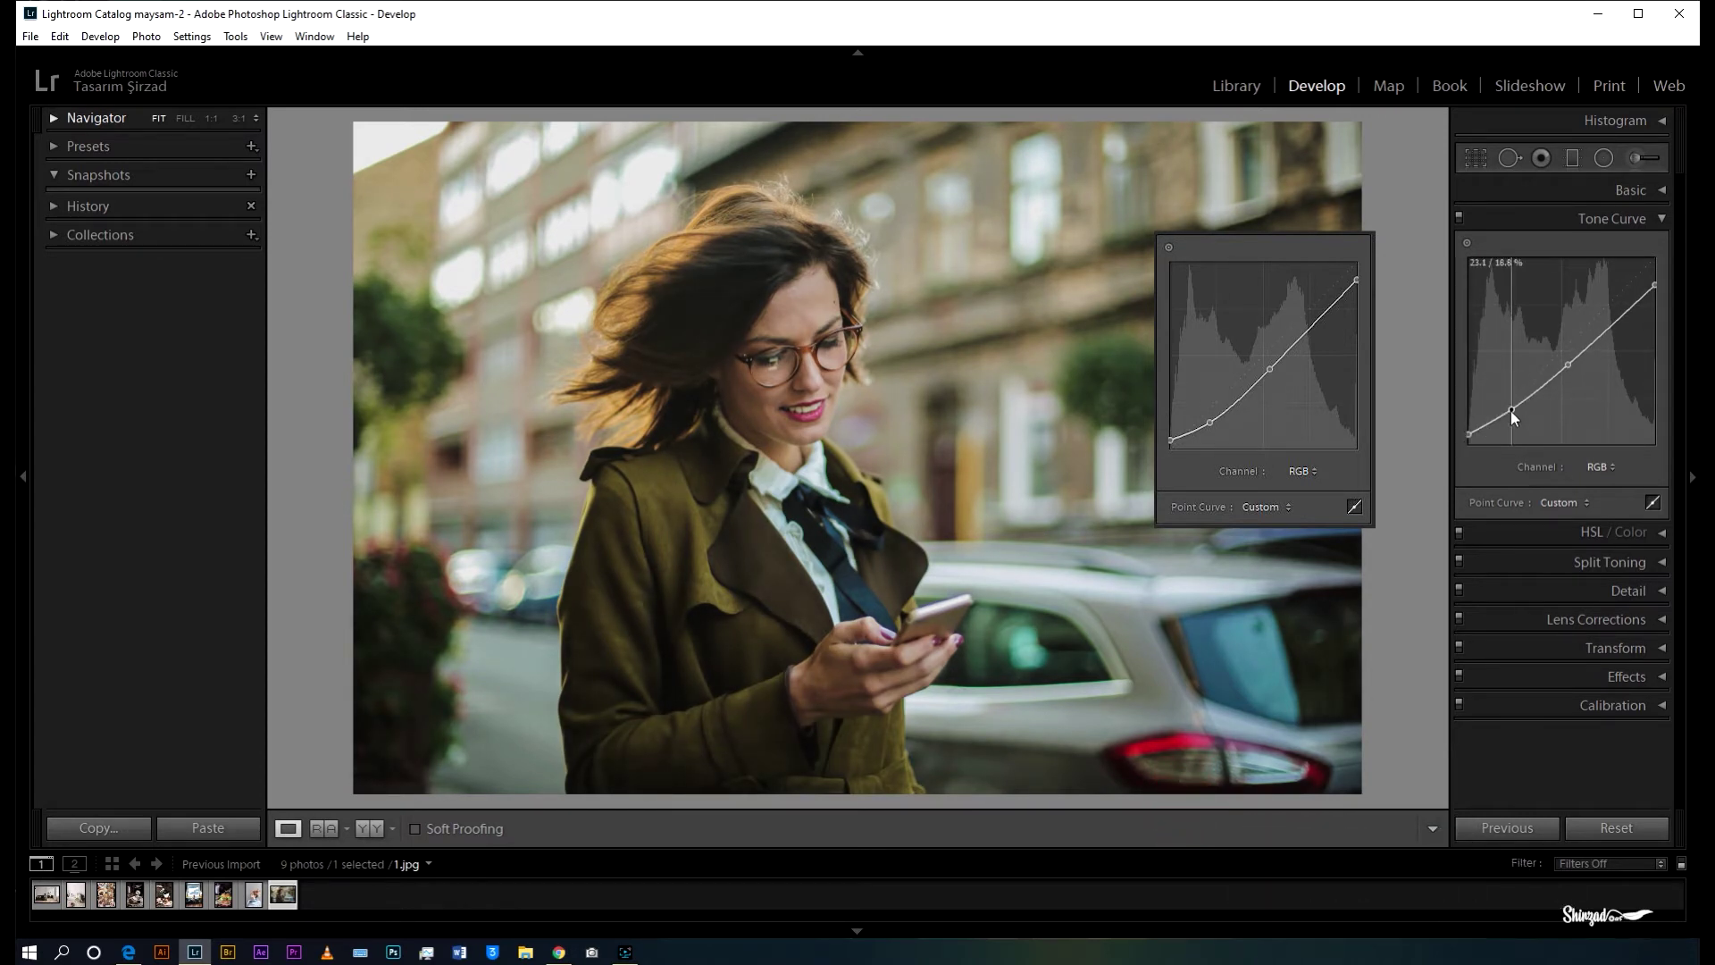
pyautogui.moveTo(1510, 413); pyautogui.dragTo(1508, 414)
pyautogui.moveTo(1654, 283); pyautogui.dragTo(1663, 273)
pyautogui.moveTo(1568, 368); pyautogui.dragTo(1470, 442)
pyautogui.click(1509, 412)
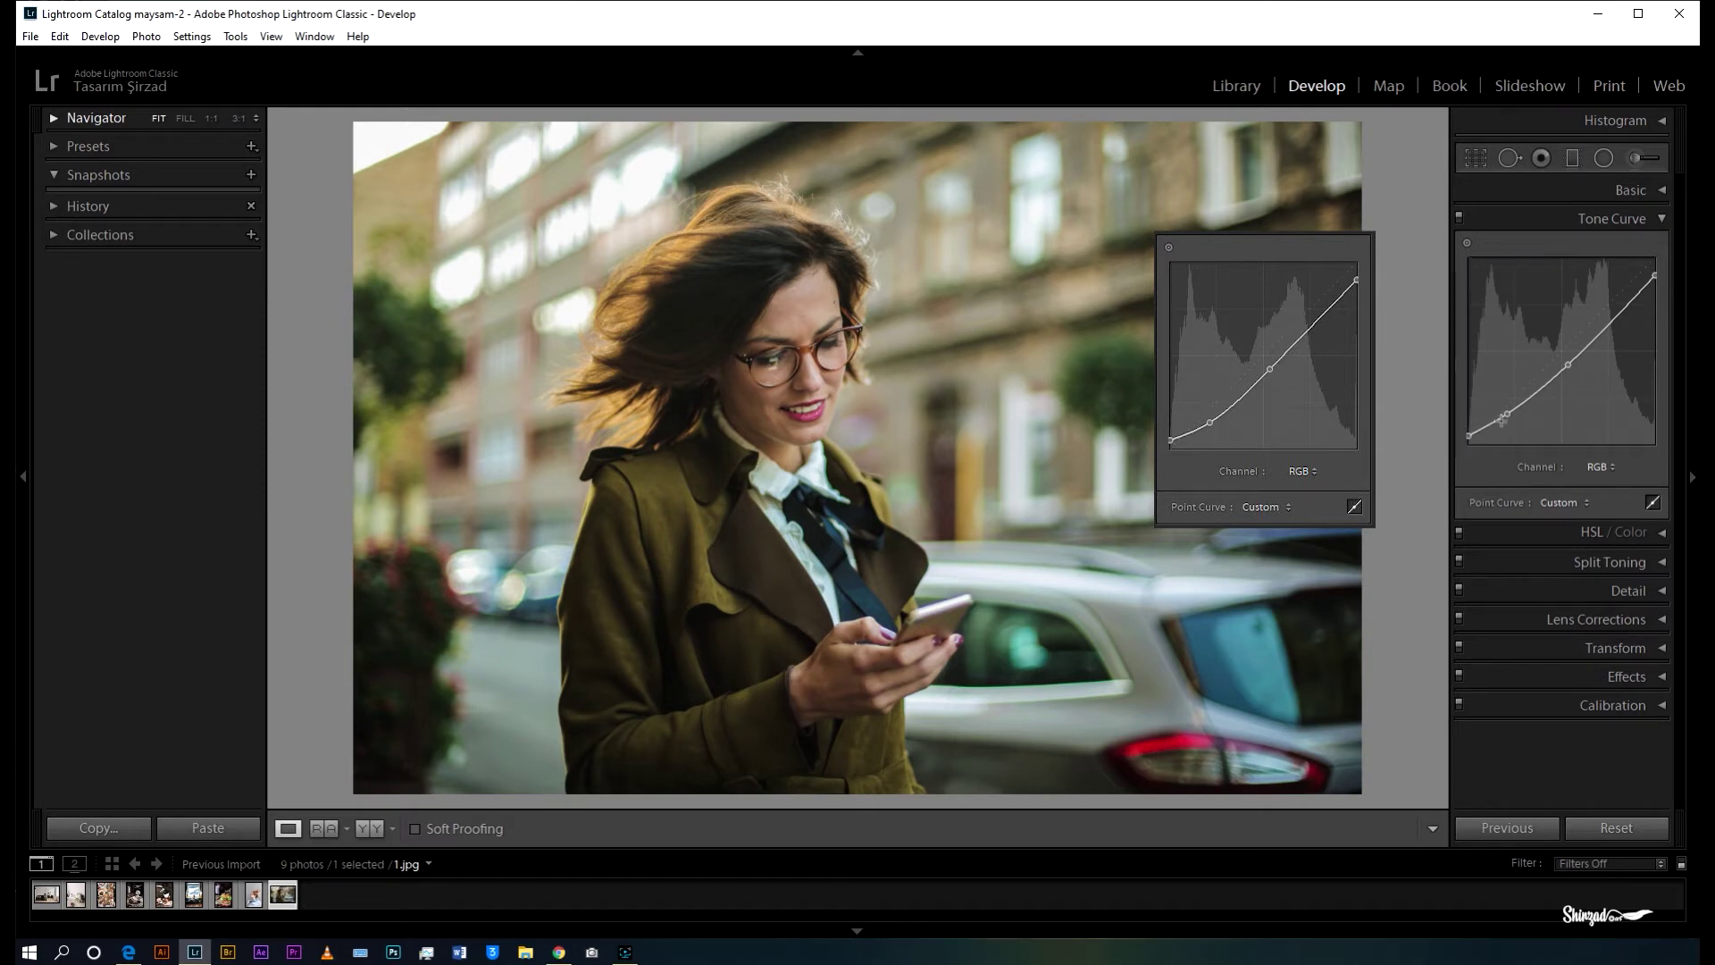
pyautogui.moveTo(1507, 417); pyautogui.dragTo(1508, 420)
pyautogui.click(1662, 218)
# Shift the HSL hues, setting Red to +26 and Orange to −15, and moving Yellow and Green far into the negative
pyautogui.click(1662, 247)
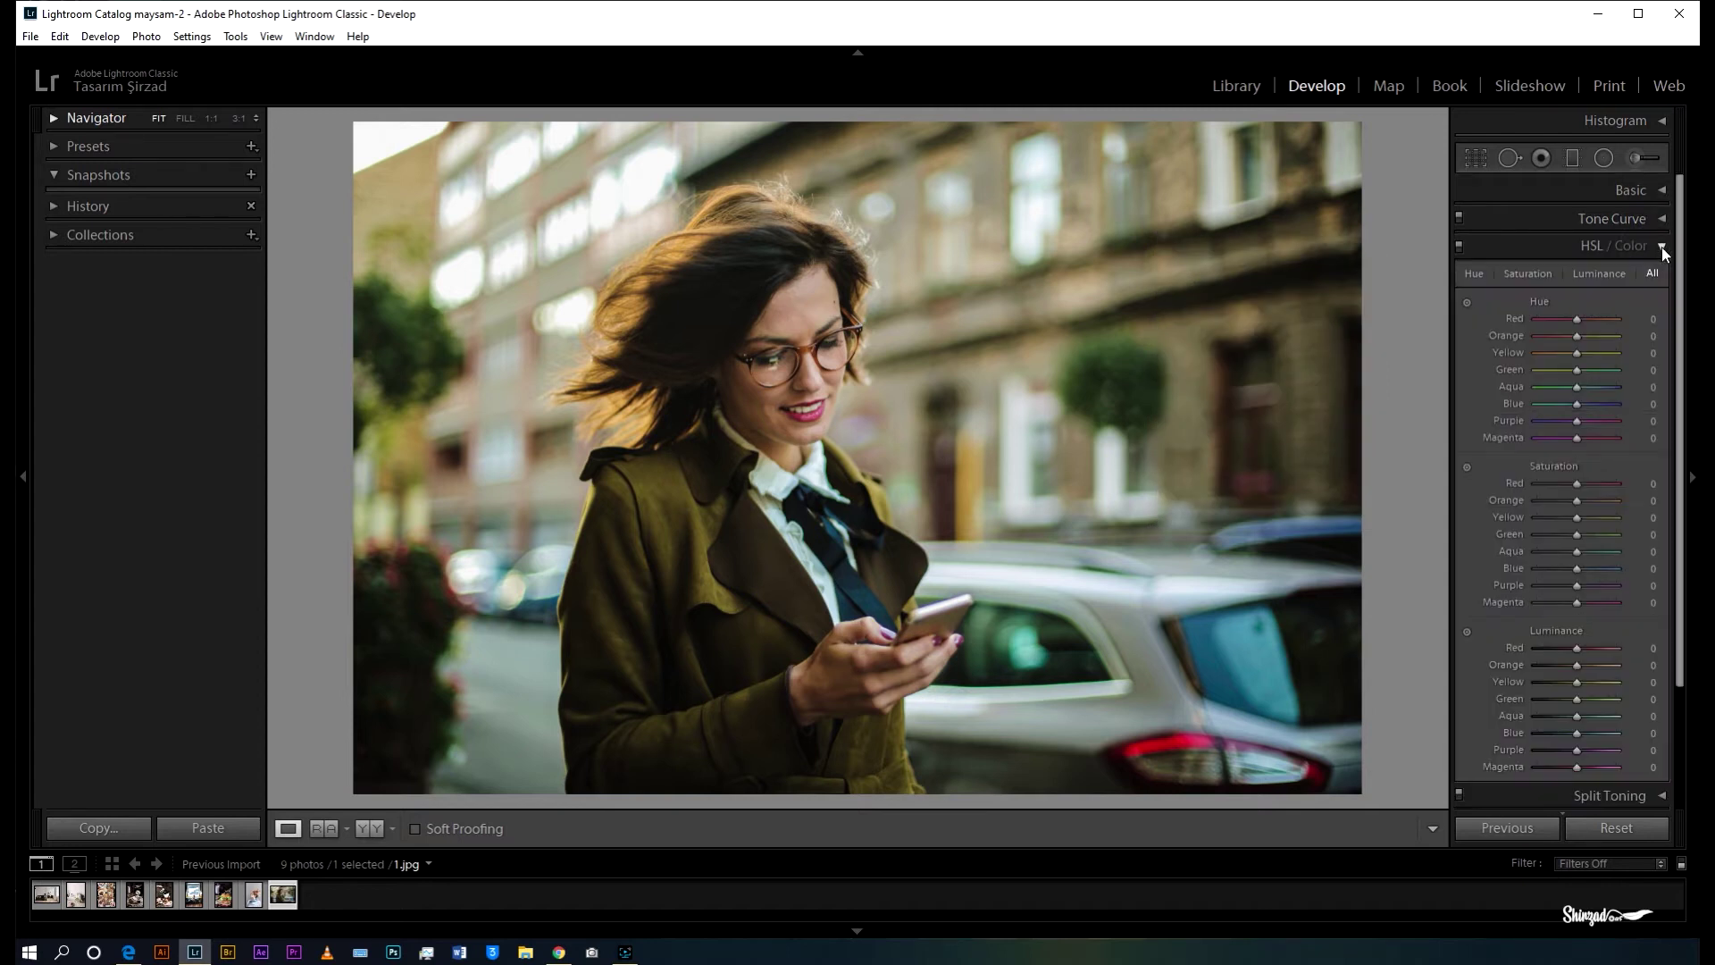
pyautogui.click(1481, 277)
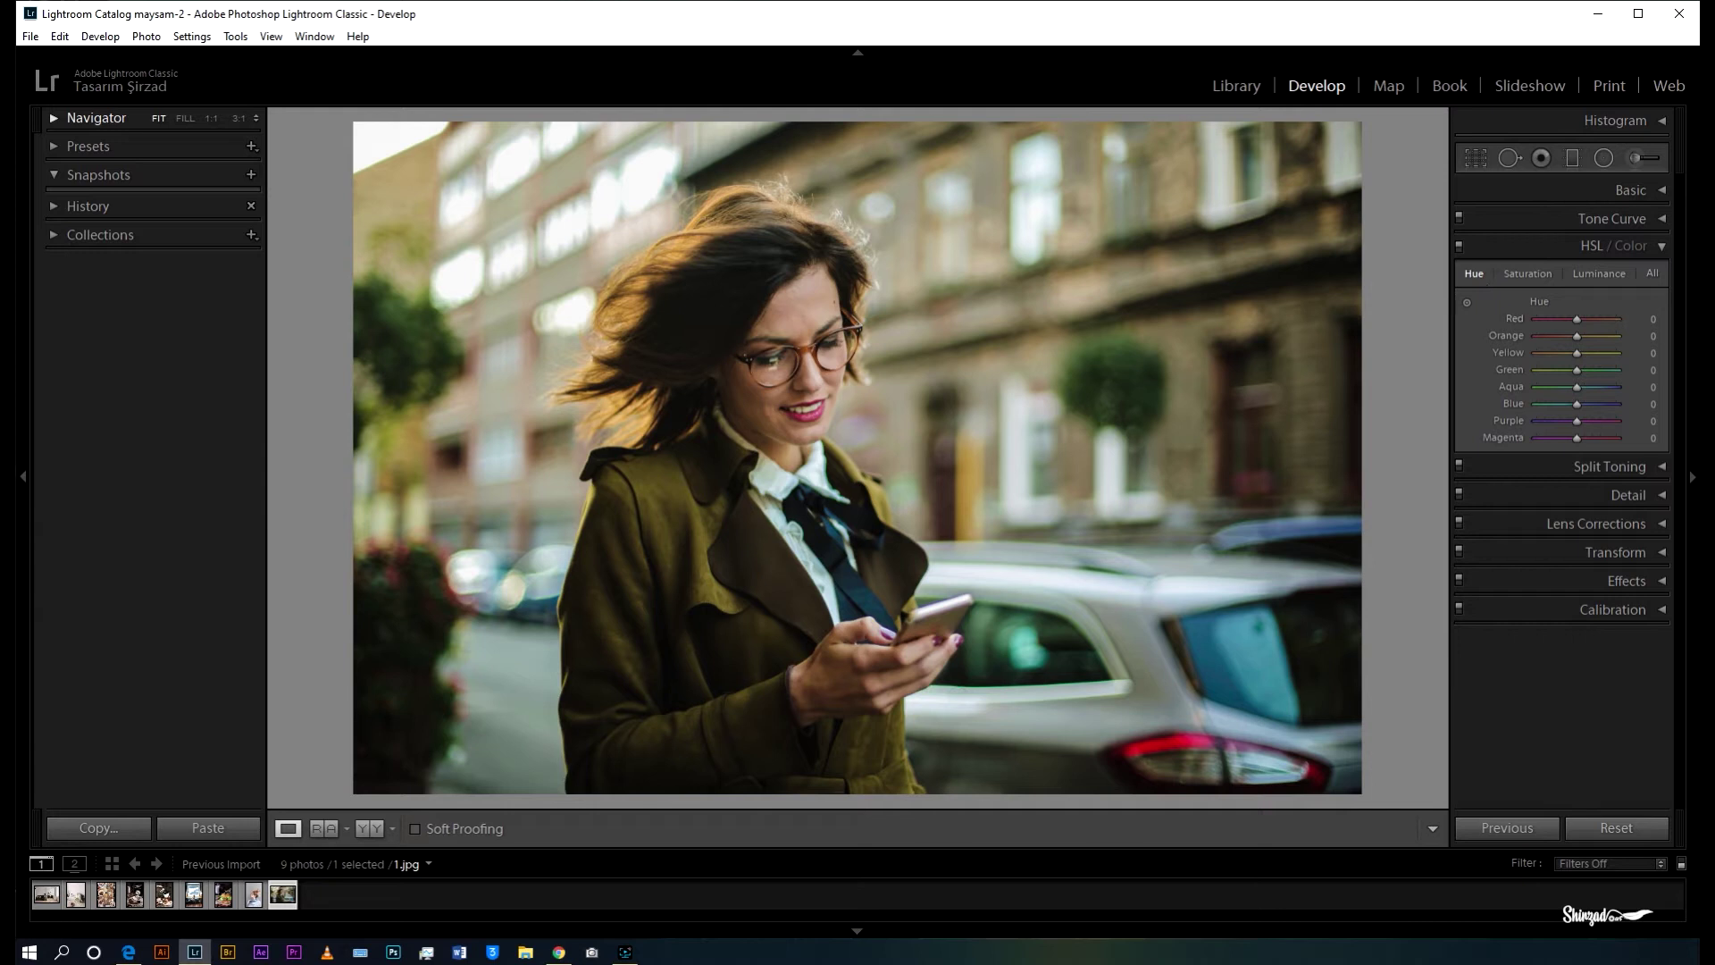
pyautogui.moveTo(1633, 322); pyautogui.dragTo(1646, 321)
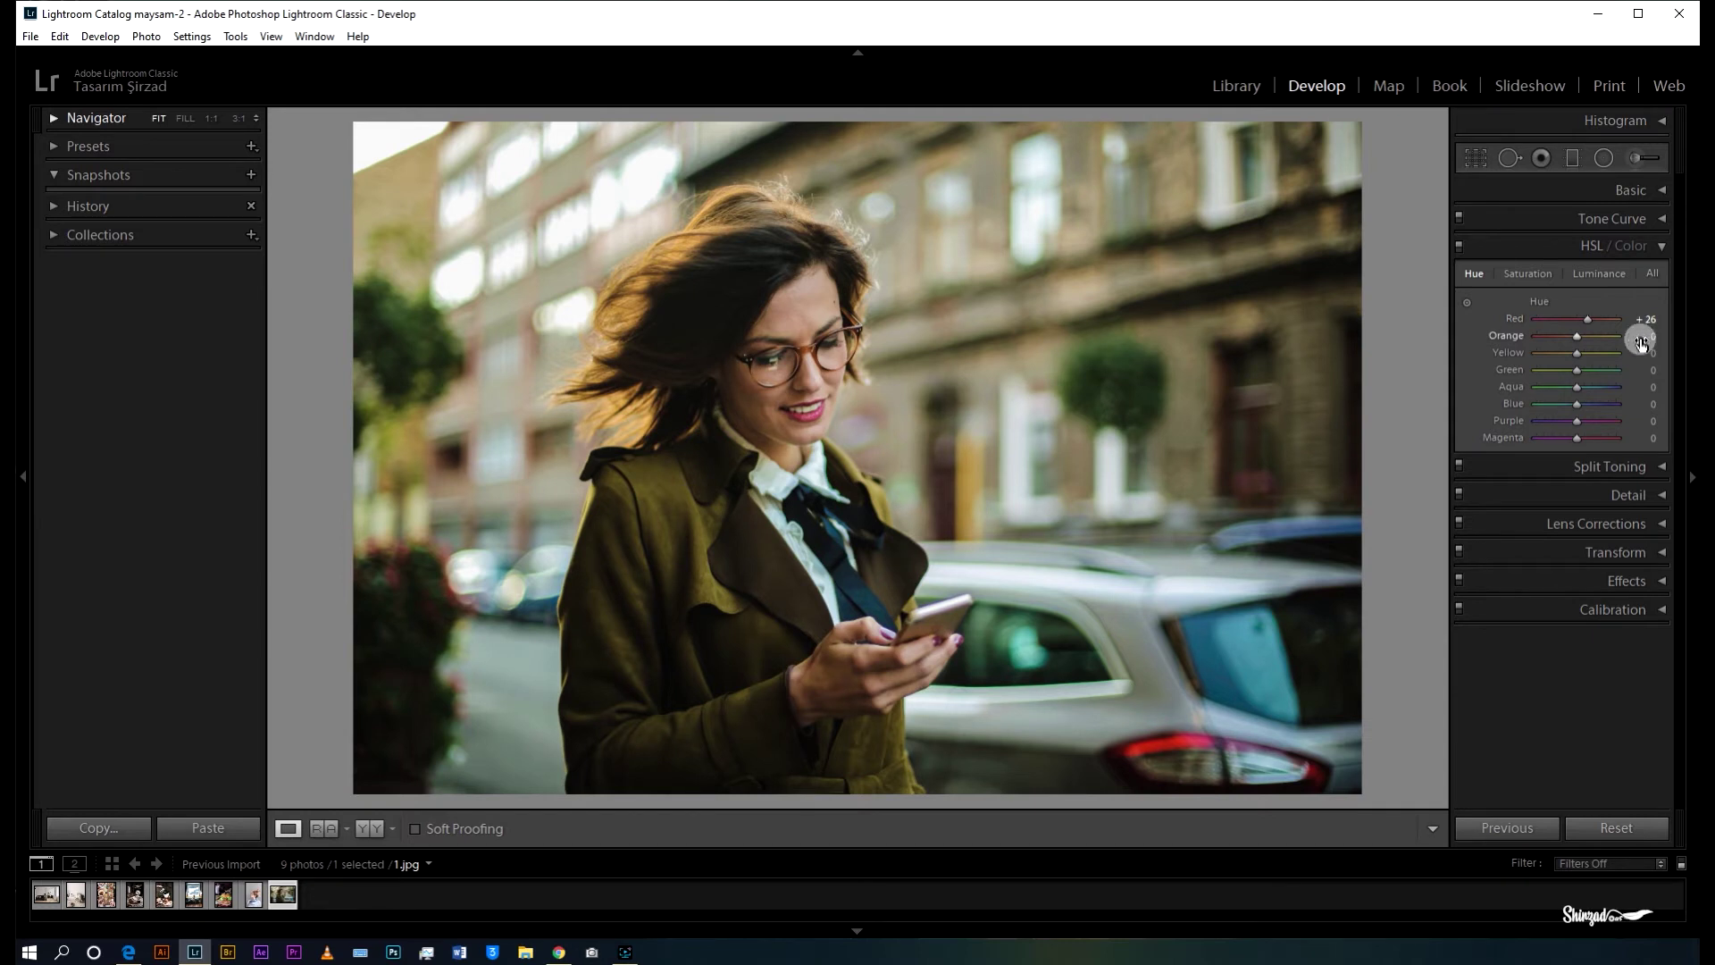
pyautogui.moveTo(1641, 338); pyautogui.dragTo(1615, 338)
pyautogui.moveTo(1645, 352); pyautogui.dragTo(1601, 352)
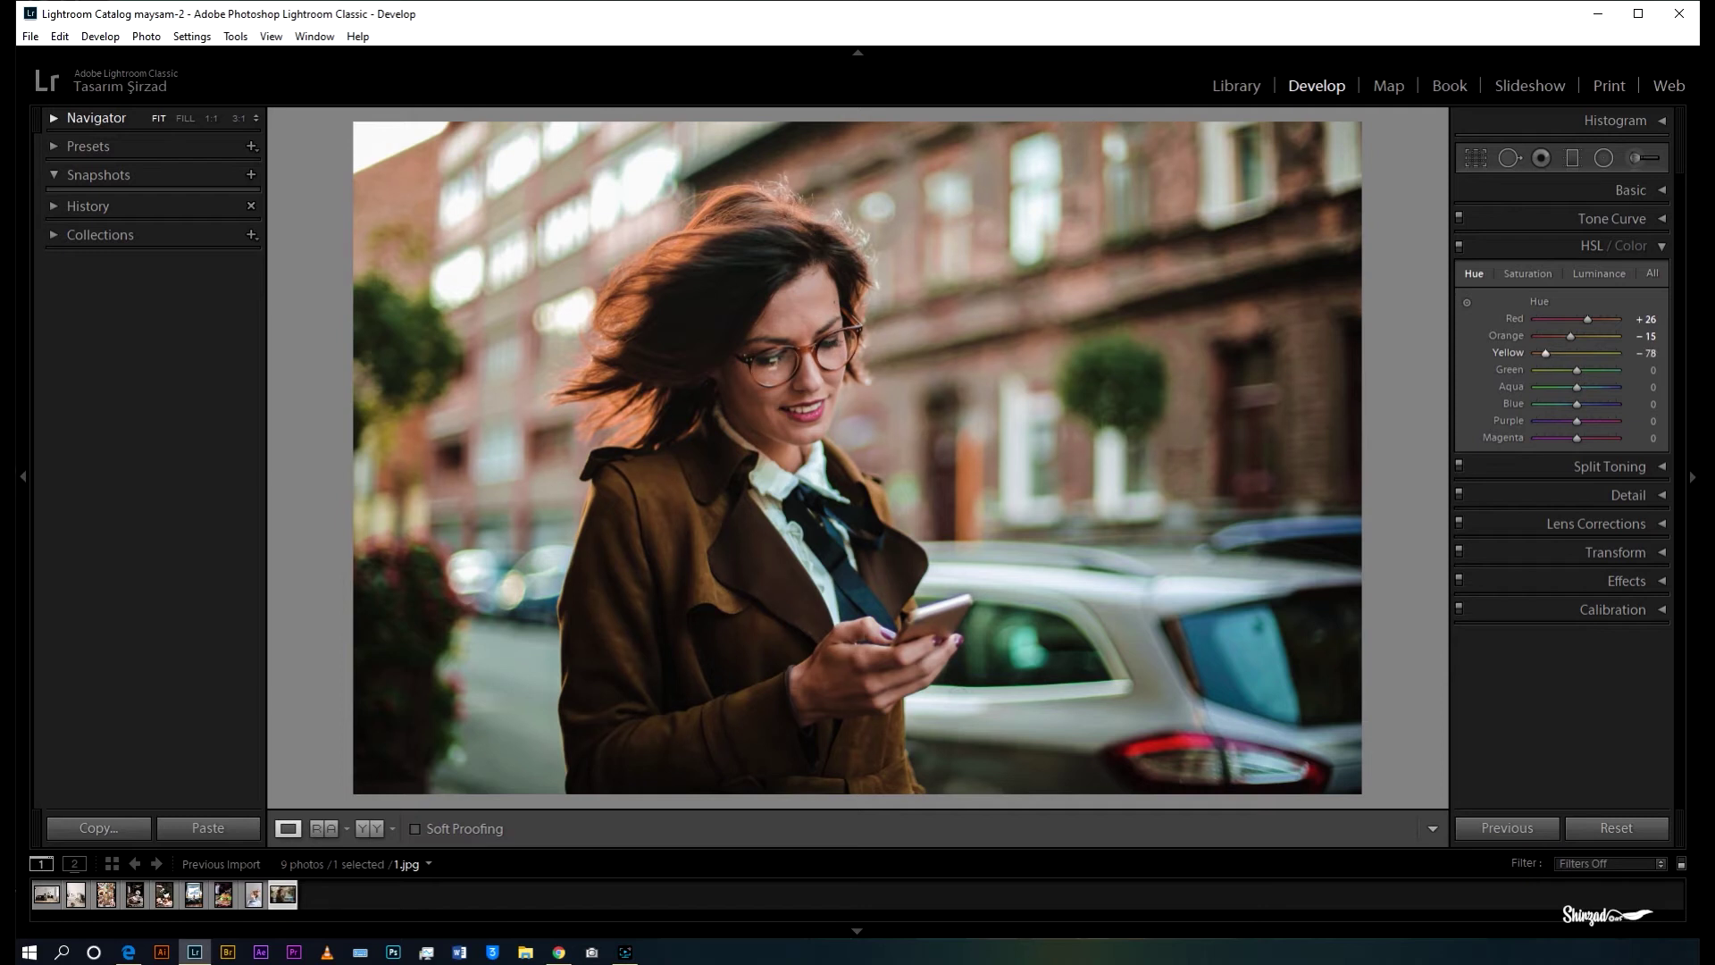
pyautogui.moveTo(1575, 352); pyautogui.dragTo(1573, 352)
pyautogui.moveTo(1647, 366); pyautogui.dragTo(1607, 367)
# Set HSL saturation to Red −20, Orange −10, Yellow −60, Green −30, Aqua −50 and Blue −50
pyautogui.click(1529, 277)
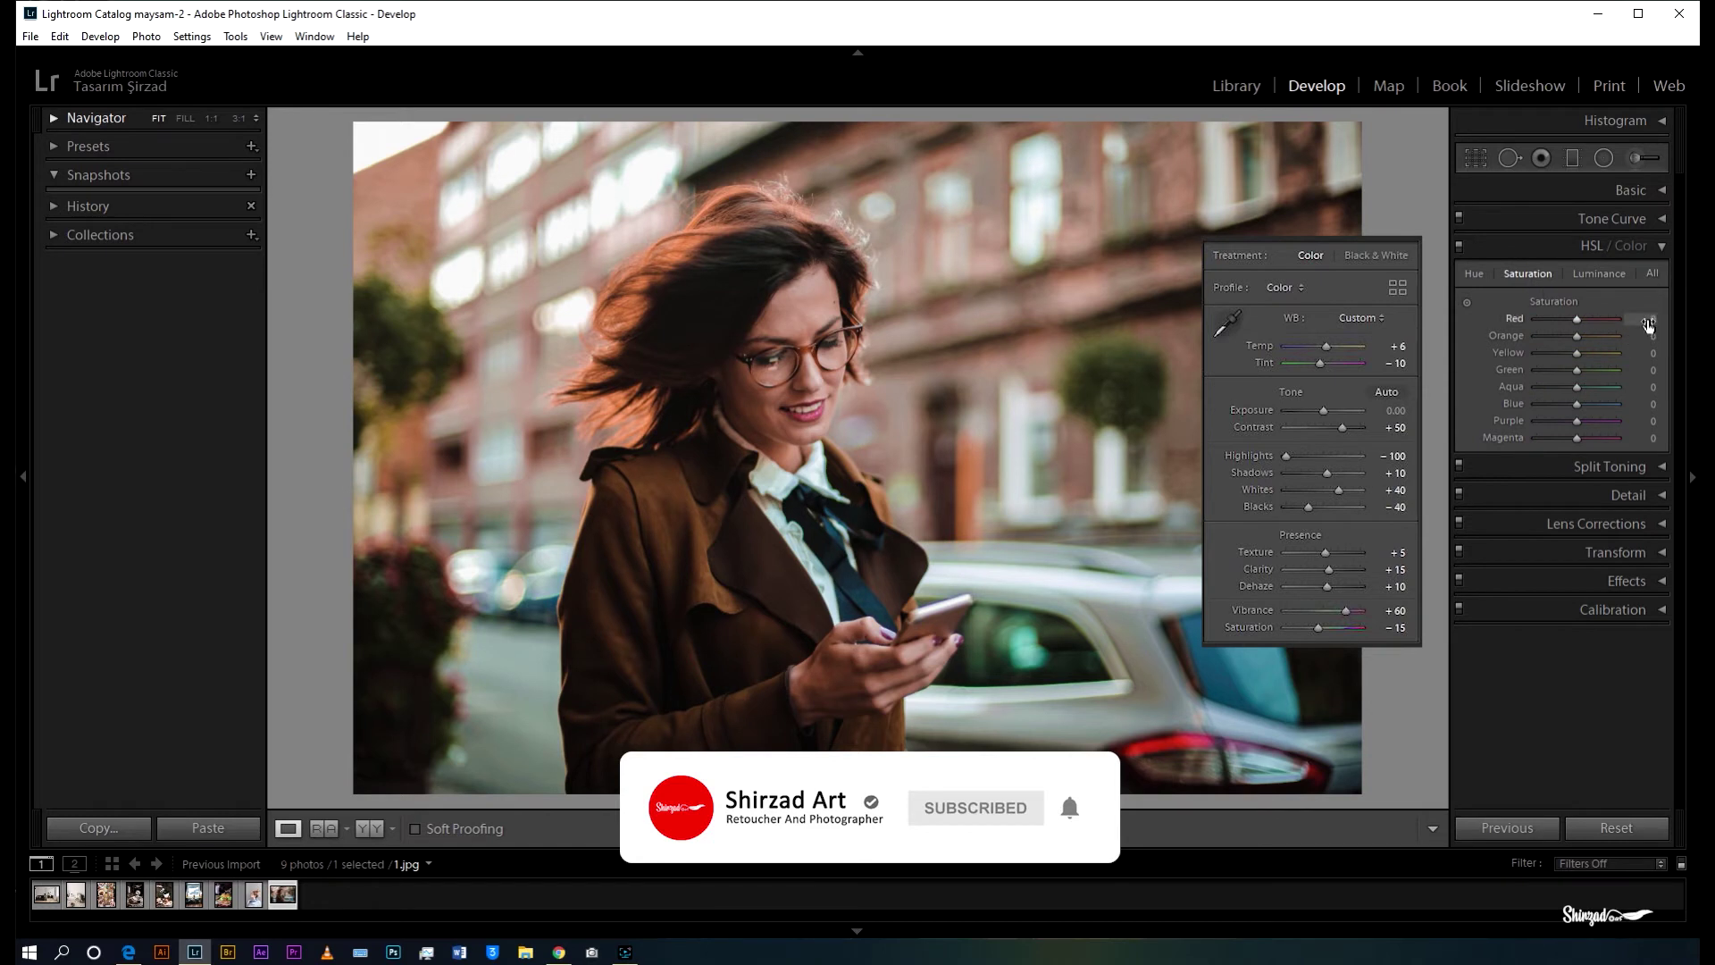
pyautogui.moveTo(1577, 319); pyautogui.dragTo(1637, 352)
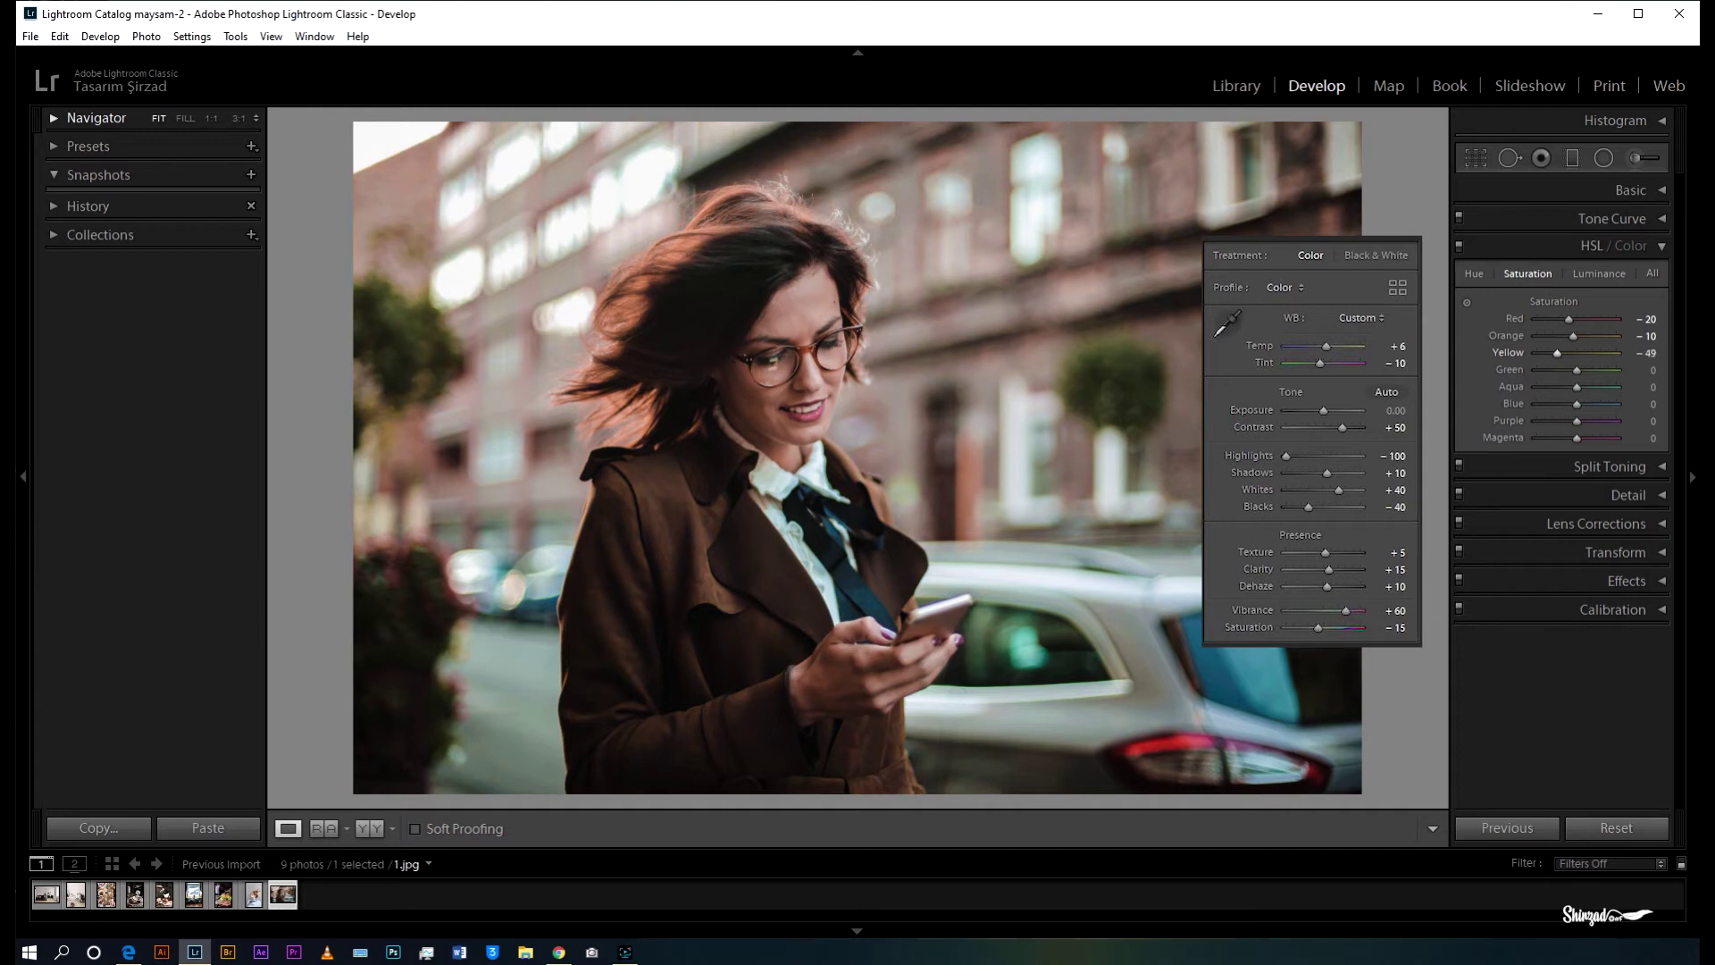
pyautogui.moveTo(1637, 352); pyautogui.dragTo(1635, 352)
pyautogui.click(1649, 372)
pyautogui.moveTo(1648, 370); pyautogui.dragTo(1620, 370)
pyautogui.moveTo(1648, 389)
pyautogui.mouseDown()
pyautogui.moveTo(1617, 390)
pyautogui.moveTo(1649, 403)
pyautogui.moveTo(1635, 404)
pyautogui.mouseUp()
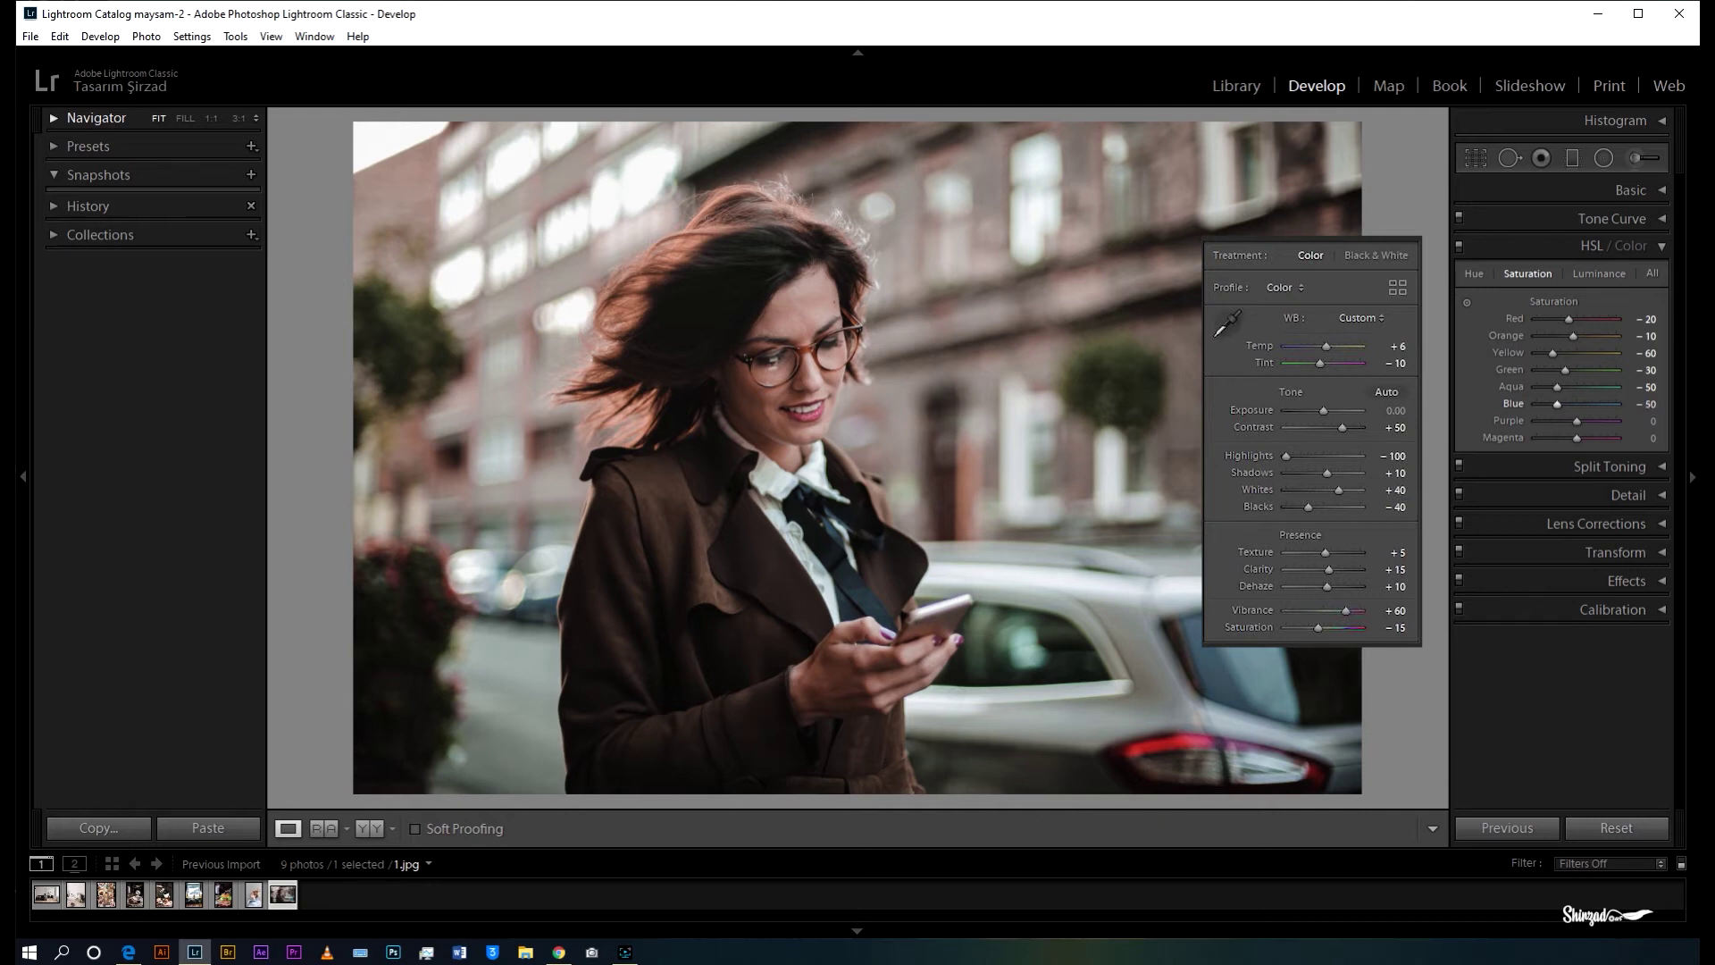
# Set HSL luminance to Orange +18, Aqua −20 and Blue −20, and compare the photo with the HSL adjustments off and on
pyautogui.click(1604, 277)
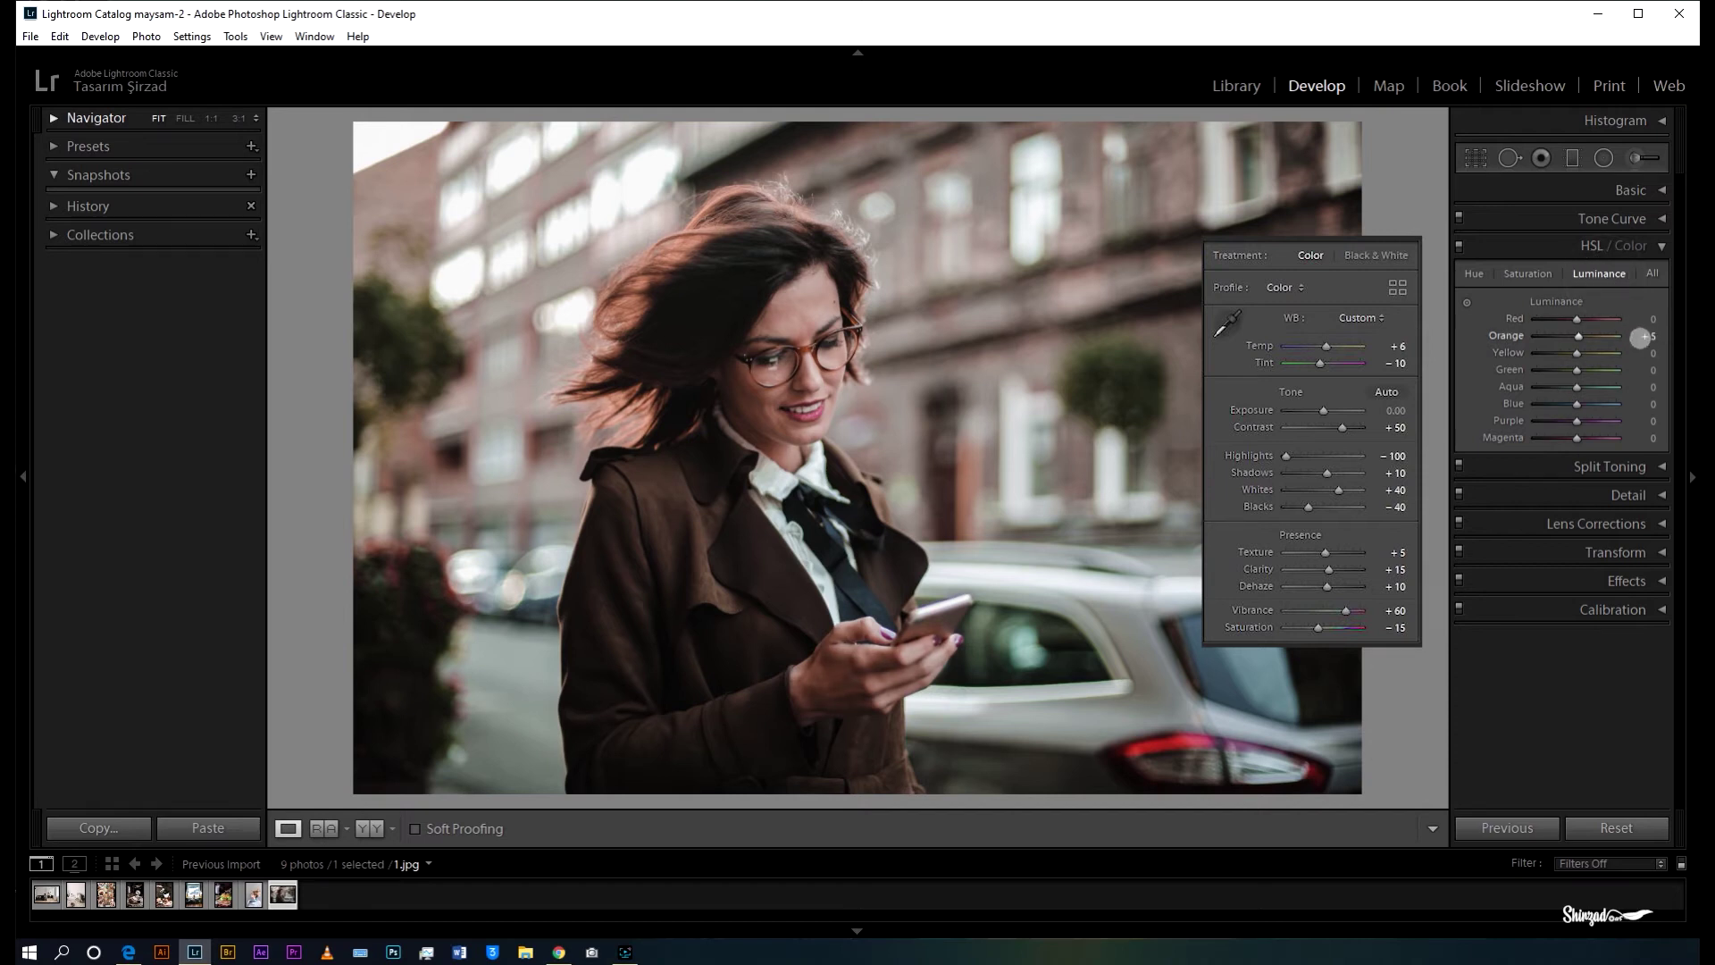
pyautogui.moveTo(1649, 336); pyautogui.dragTo(1680, 336)
pyautogui.moveTo(1642, 386); pyautogui.dragTo(1620, 386)
pyautogui.moveTo(1644, 404)
pyautogui.mouseDown()
pyautogui.moveTo(1629, 404)
pyautogui.moveTo(1643, 404)
pyautogui.mouseUp()
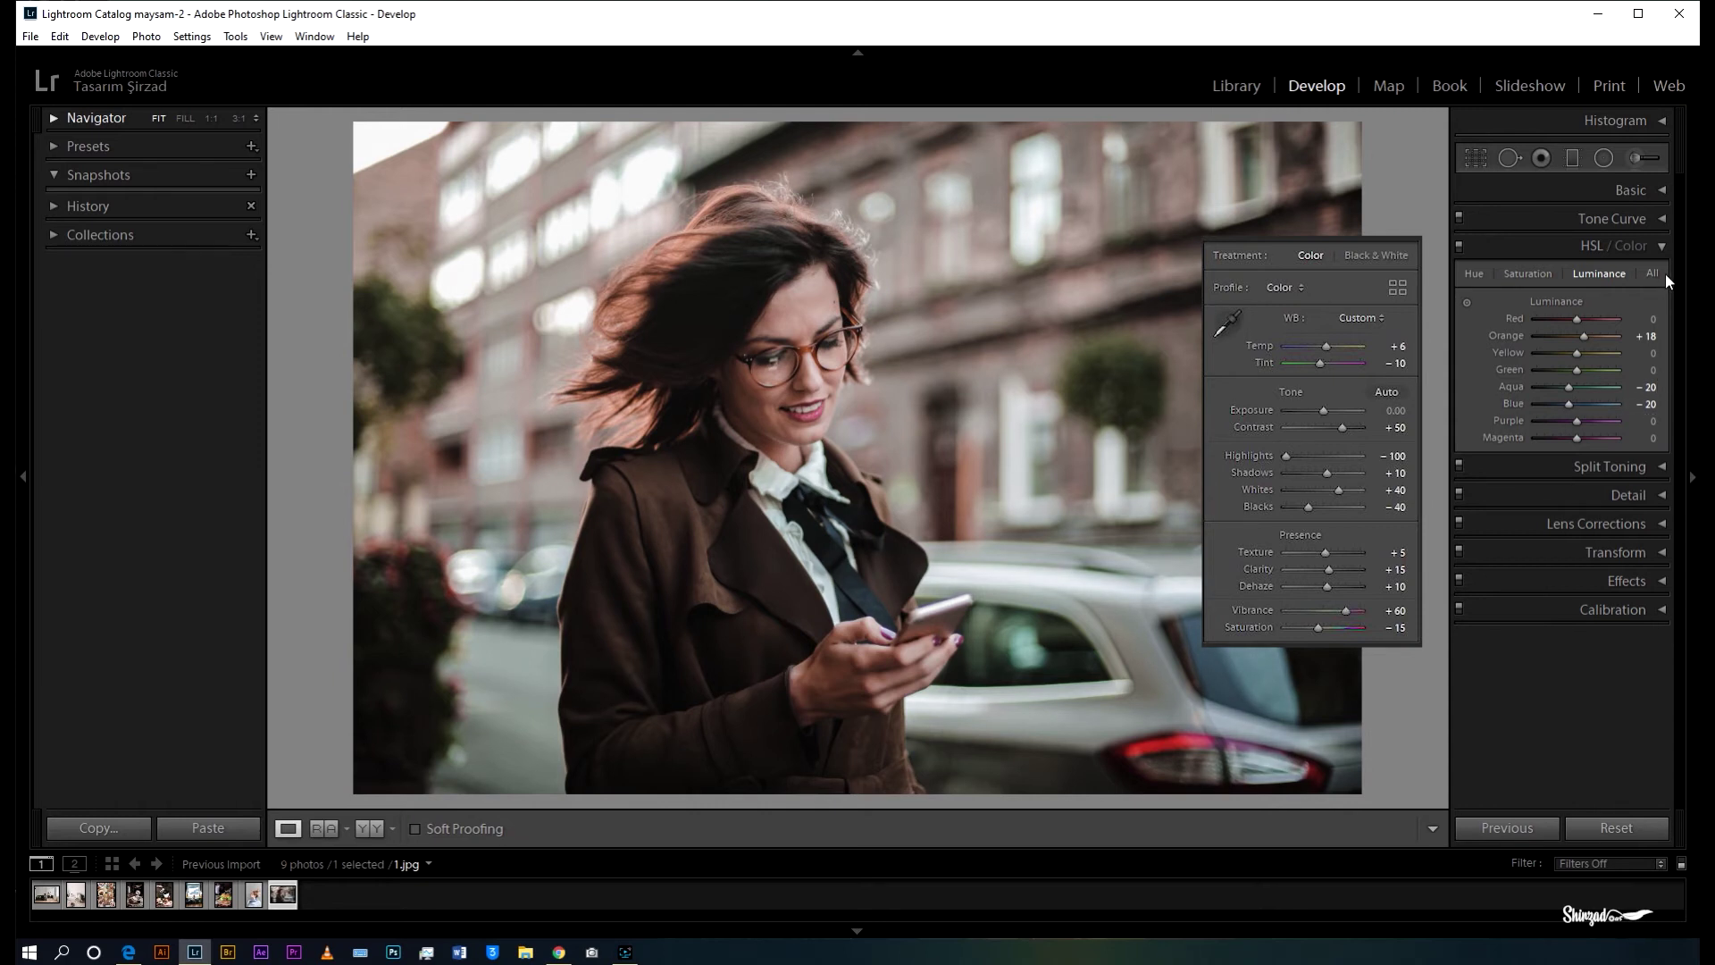
pyautogui.click(1656, 244)
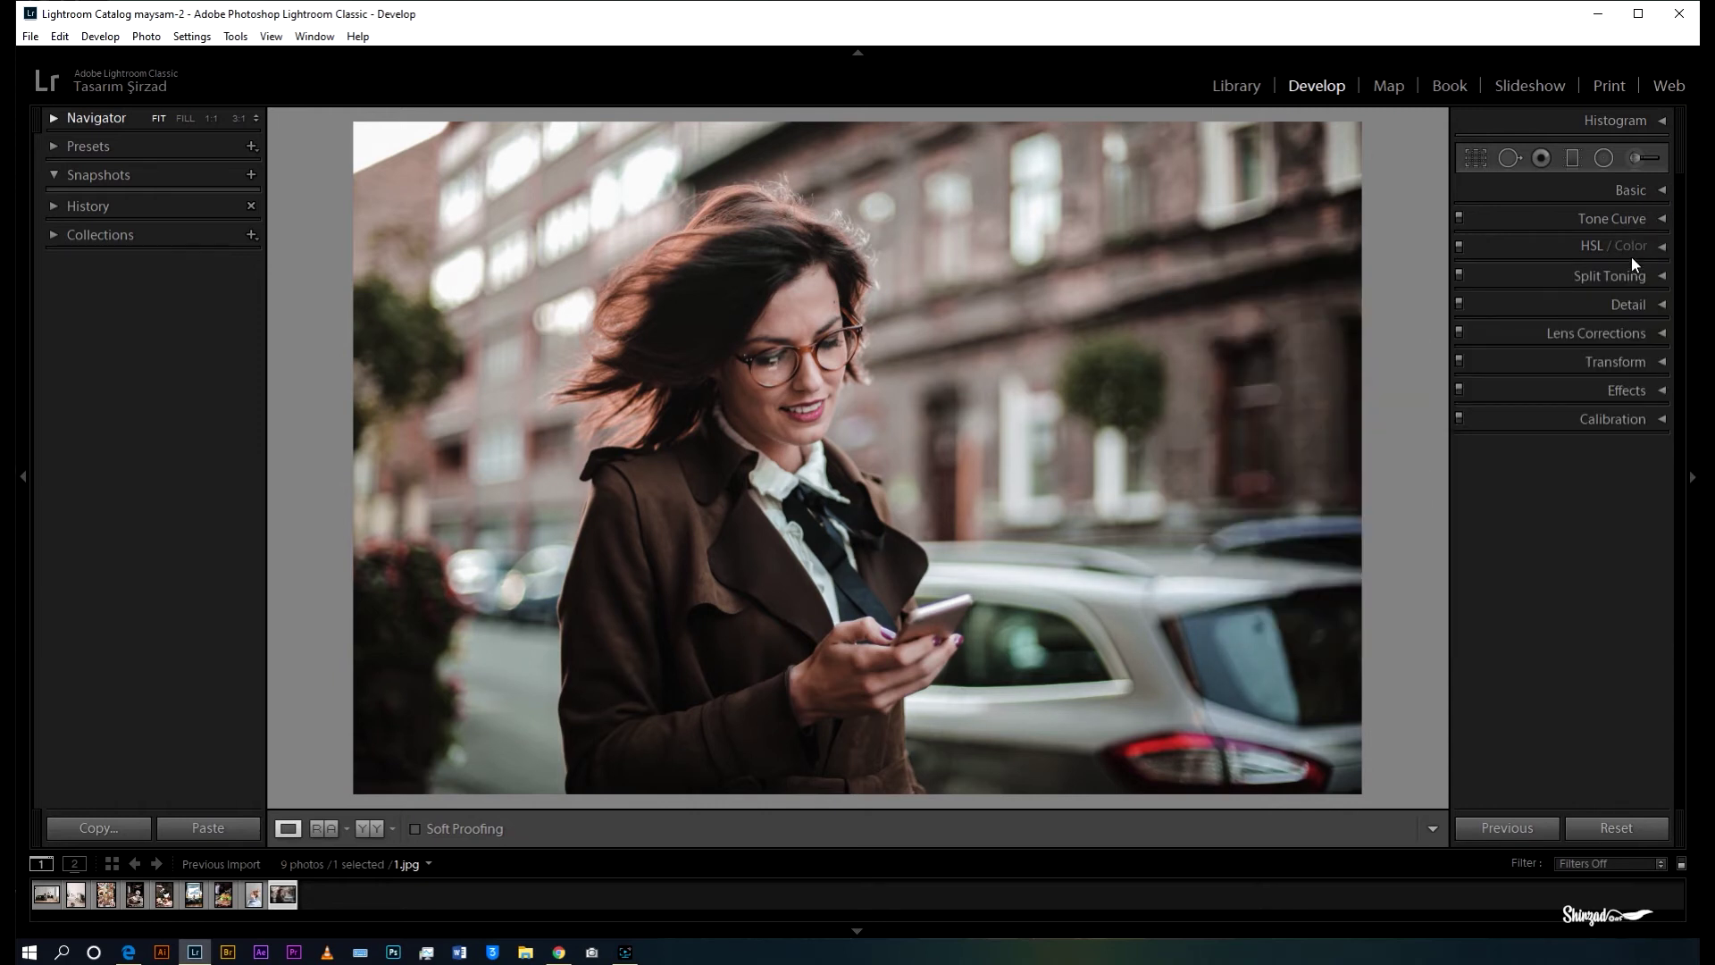
pyautogui.click(1459, 247)
pyautogui.click(1460, 248)
# Set the split toning highlights to hue 62 and saturation 12
pyautogui.click(1664, 276)
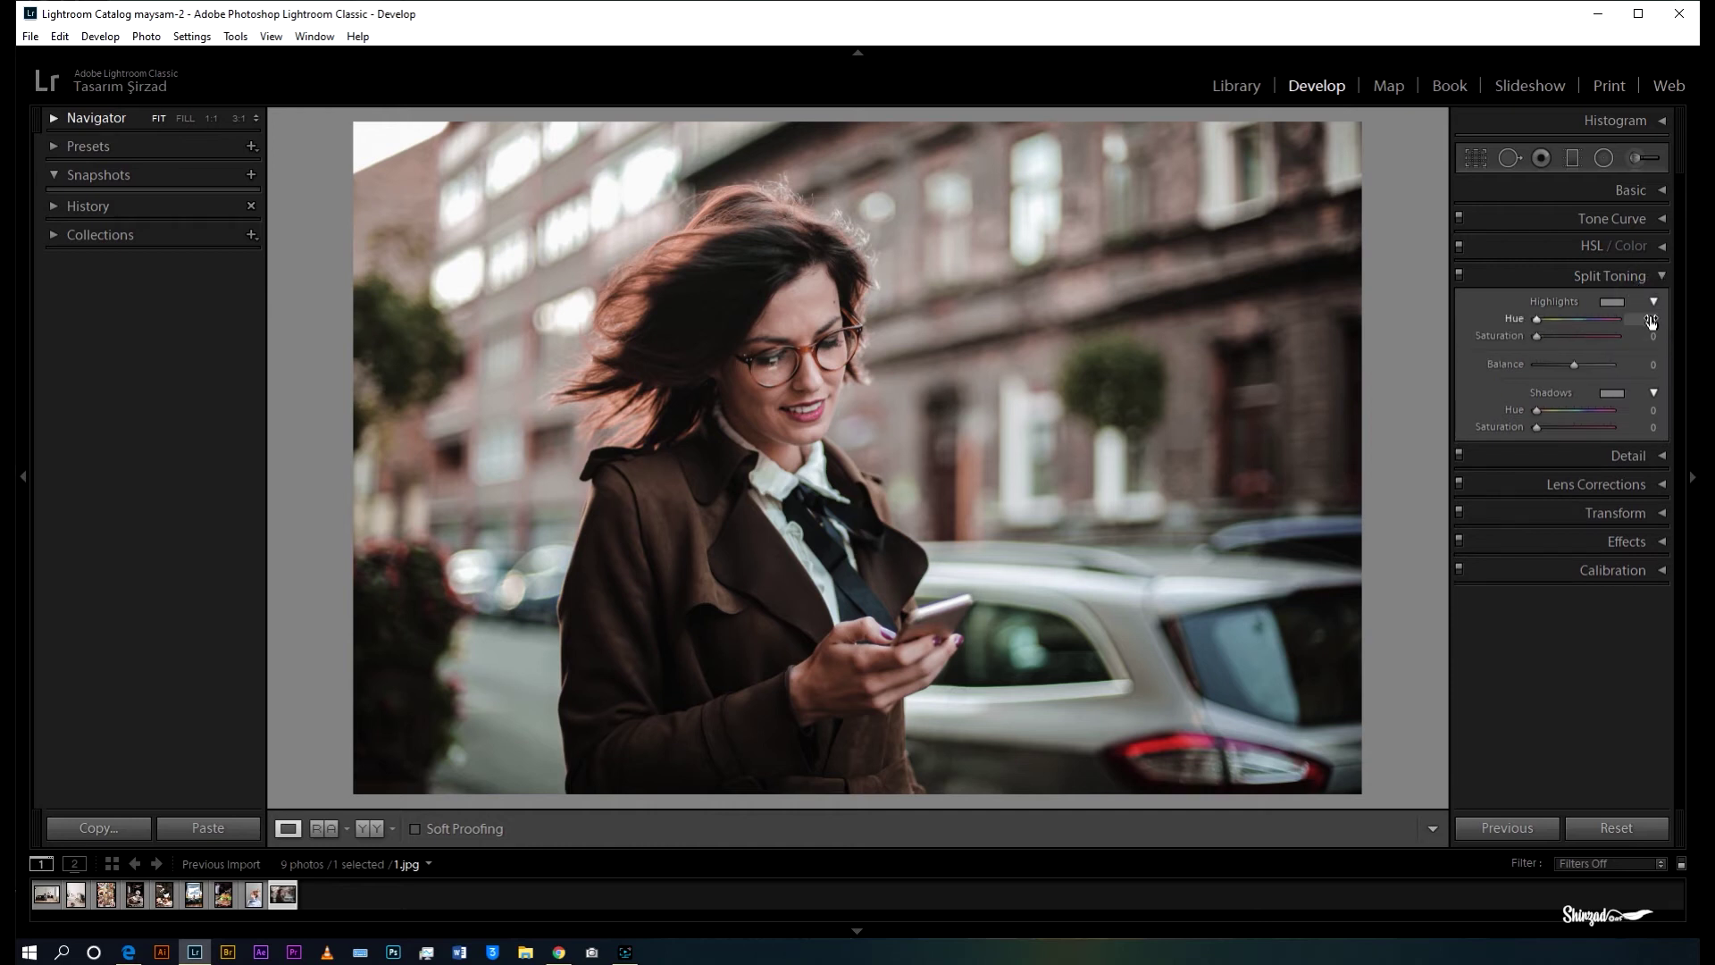
pyautogui.moveTo(1646, 319); pyautogui.dragTo(1651, 320)
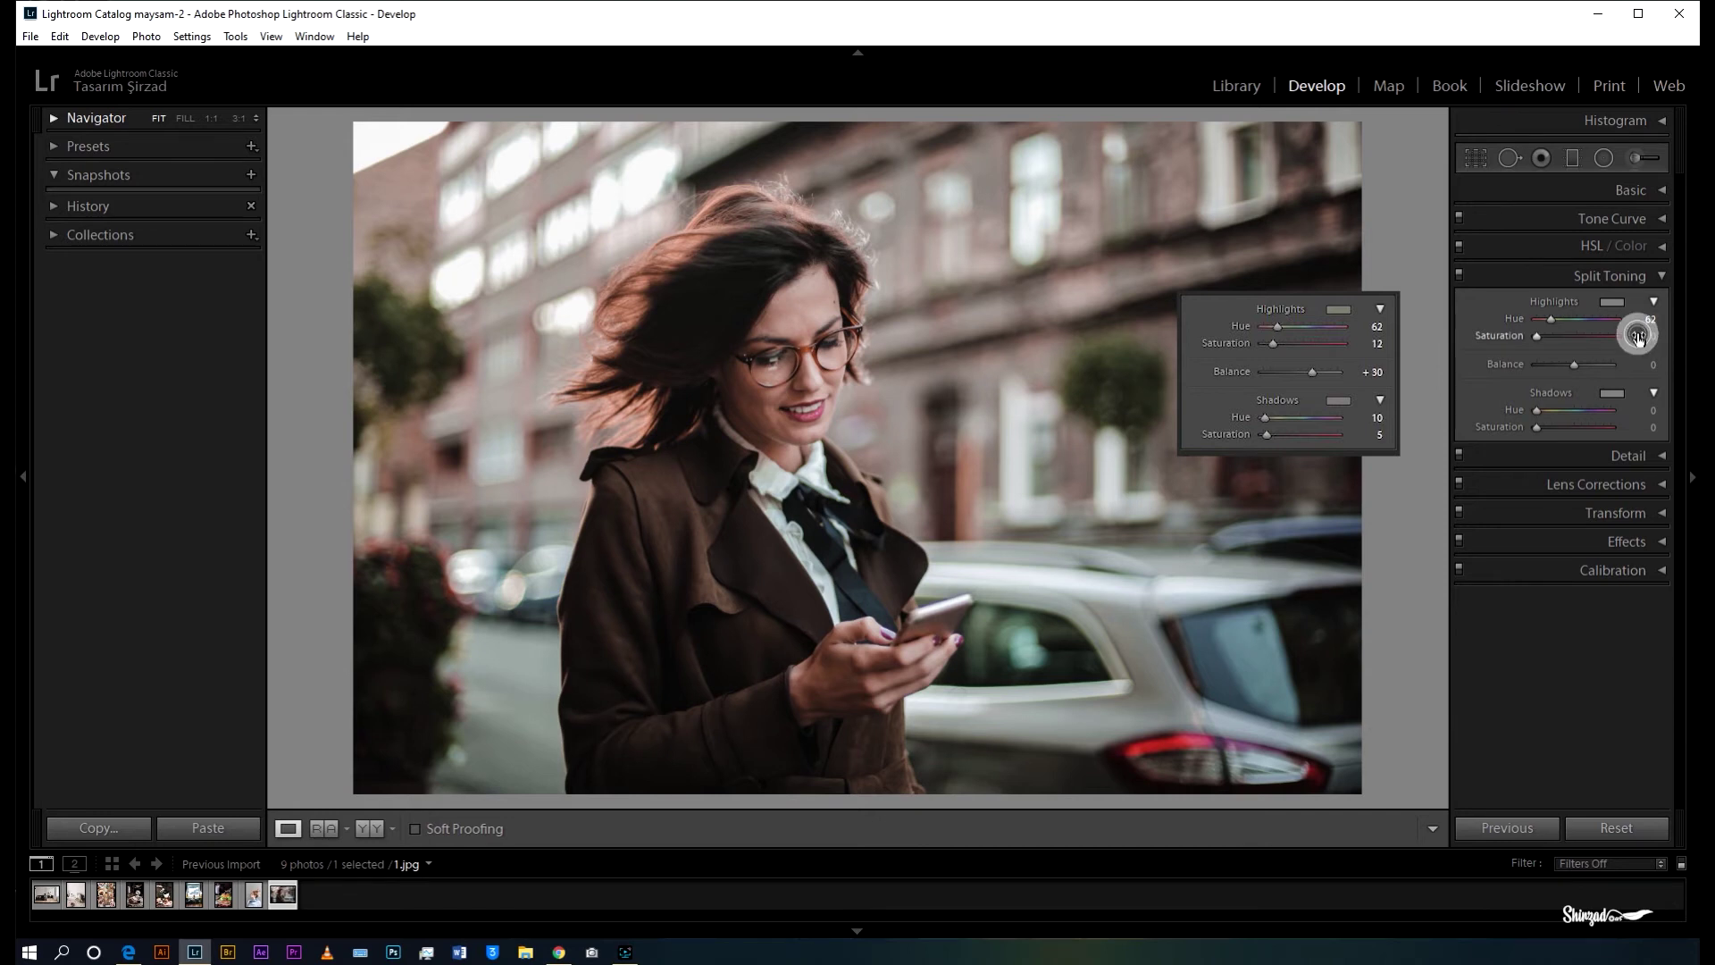
pyautogui.moveTo(1651, 336); pyautogui.dragTo(1660, 336)
# Set the split toning shadows to hue 10 and saturation 5, and raise the balance to about +30
pyautogui.click(1643, 413)
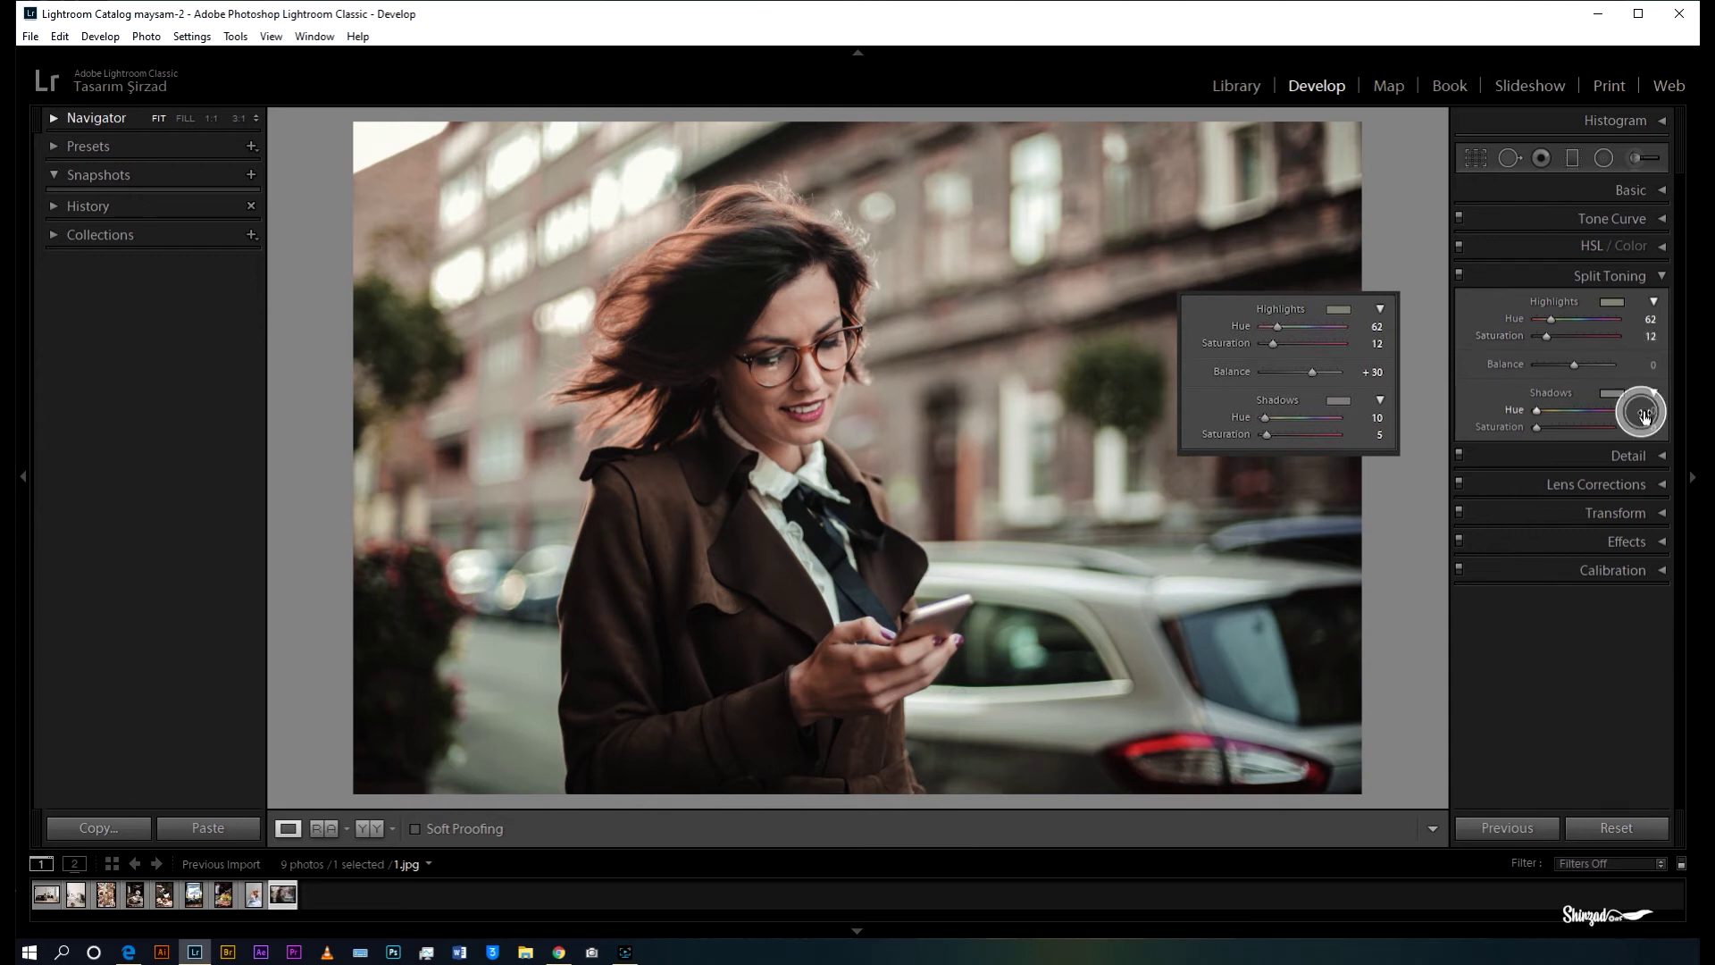
pyautogui.moveTo(1644, 412); pyautogui.dragTo(1658, 413)
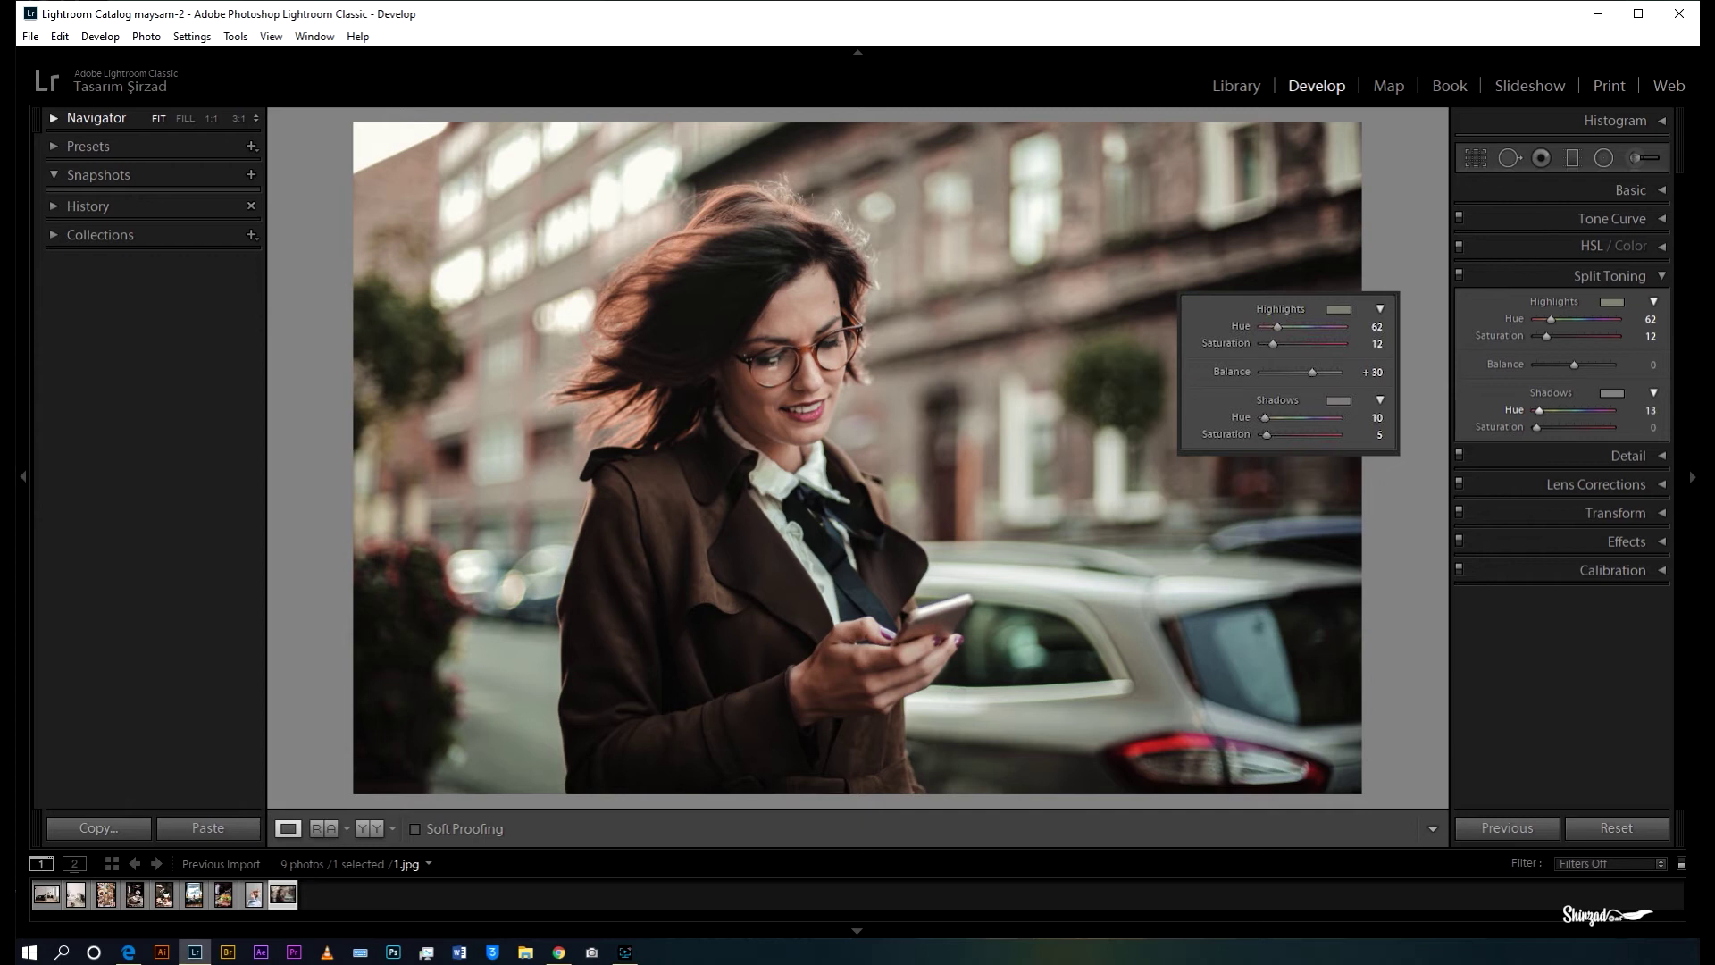
pyautogui.moveTo(1659, 413); pyautogui.dragTo(1660, 427)
pyautogui.moveTo(1578, 366); pyautogui.dragTo(1585, 378)
pyautogui.click(1643, 368)
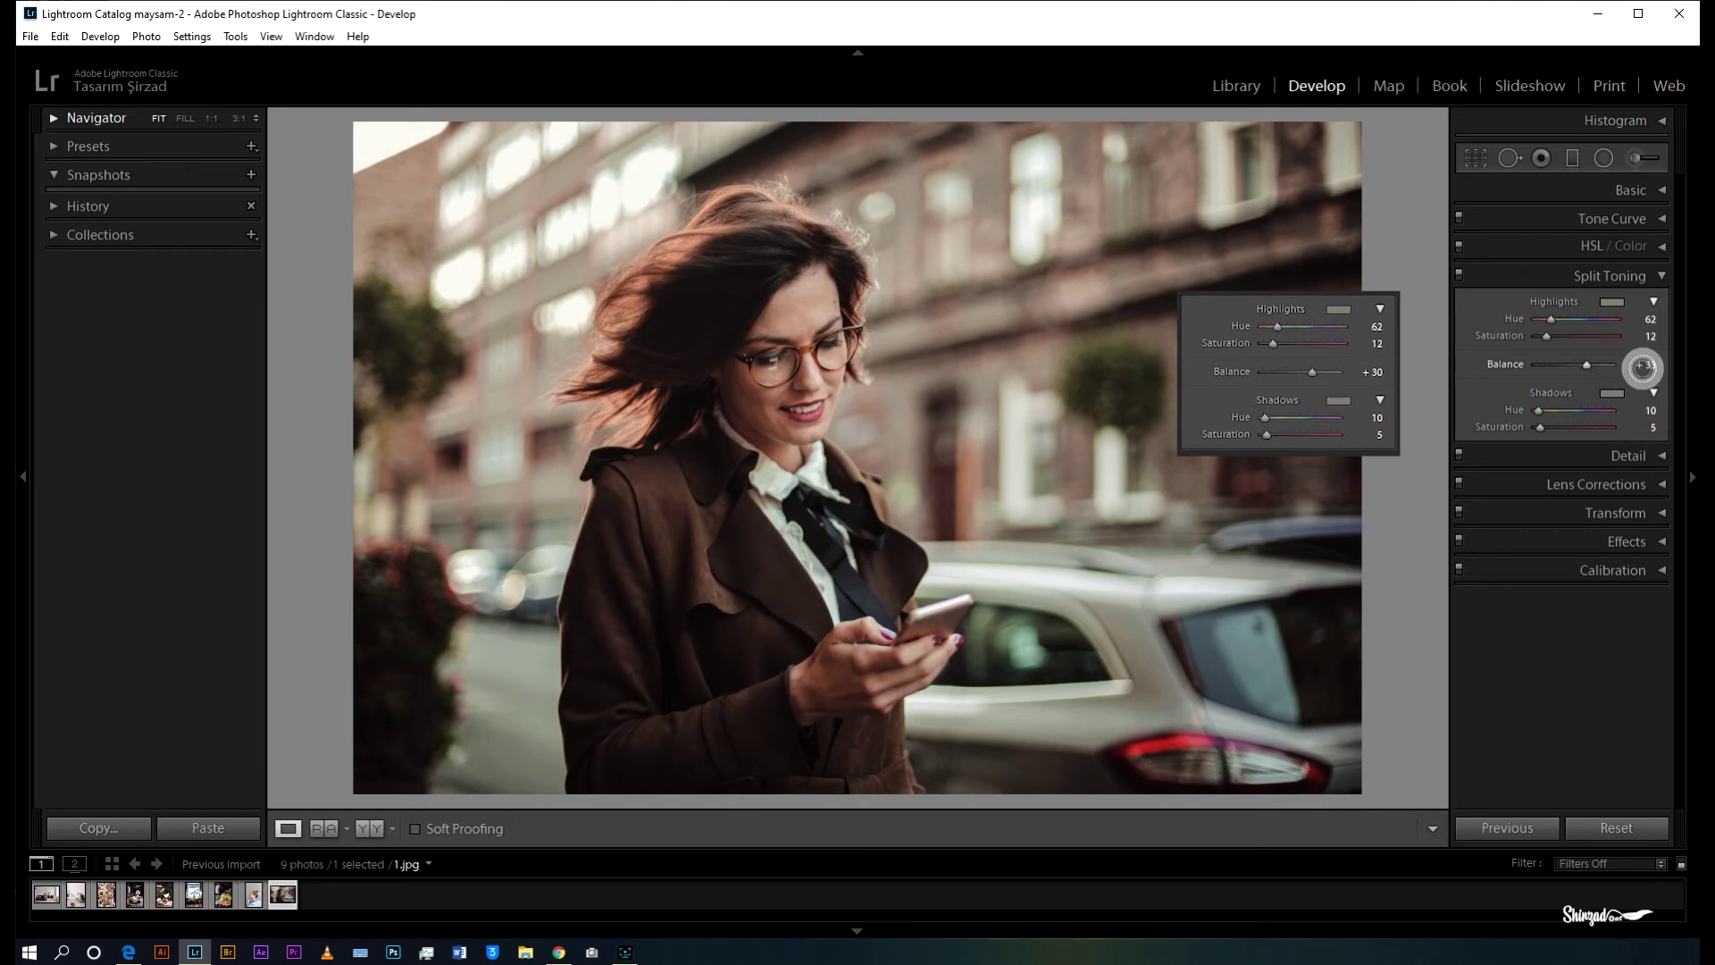
pyautogui.write('29')
pyautogui.press('Return')
pyautogui.click(1663, 277)
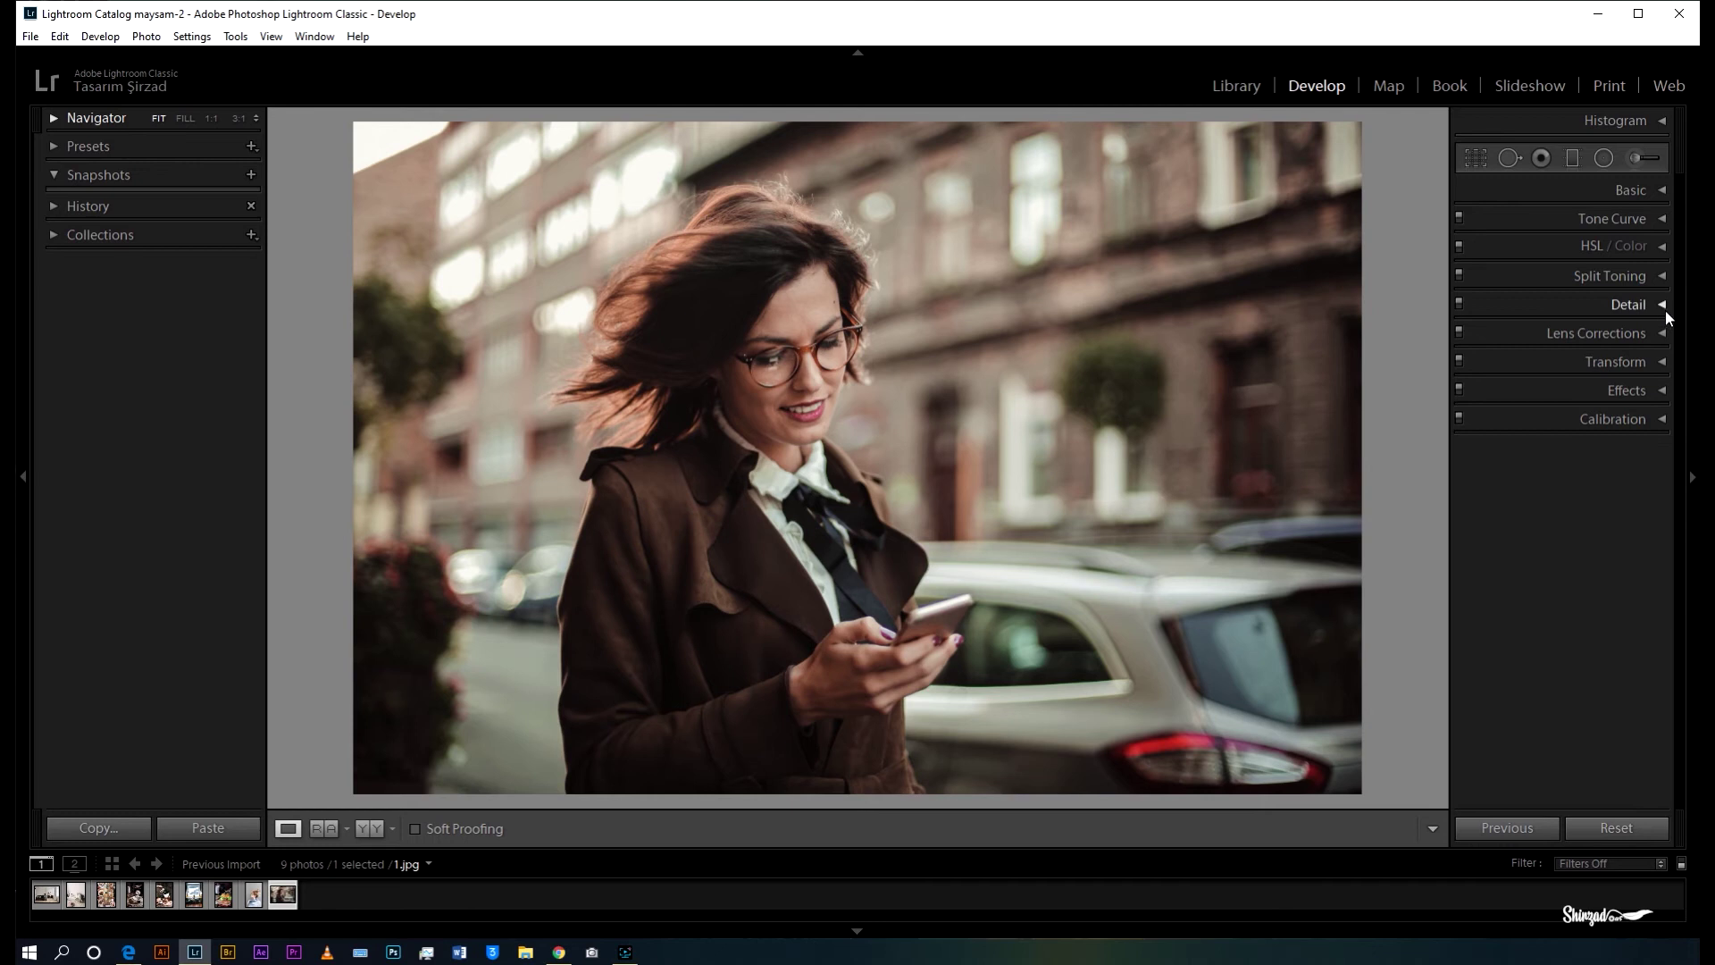
# Sharpen the photo with Amount 21, Detail 19 and Masking 8
pyautogui.click(1663, 306)
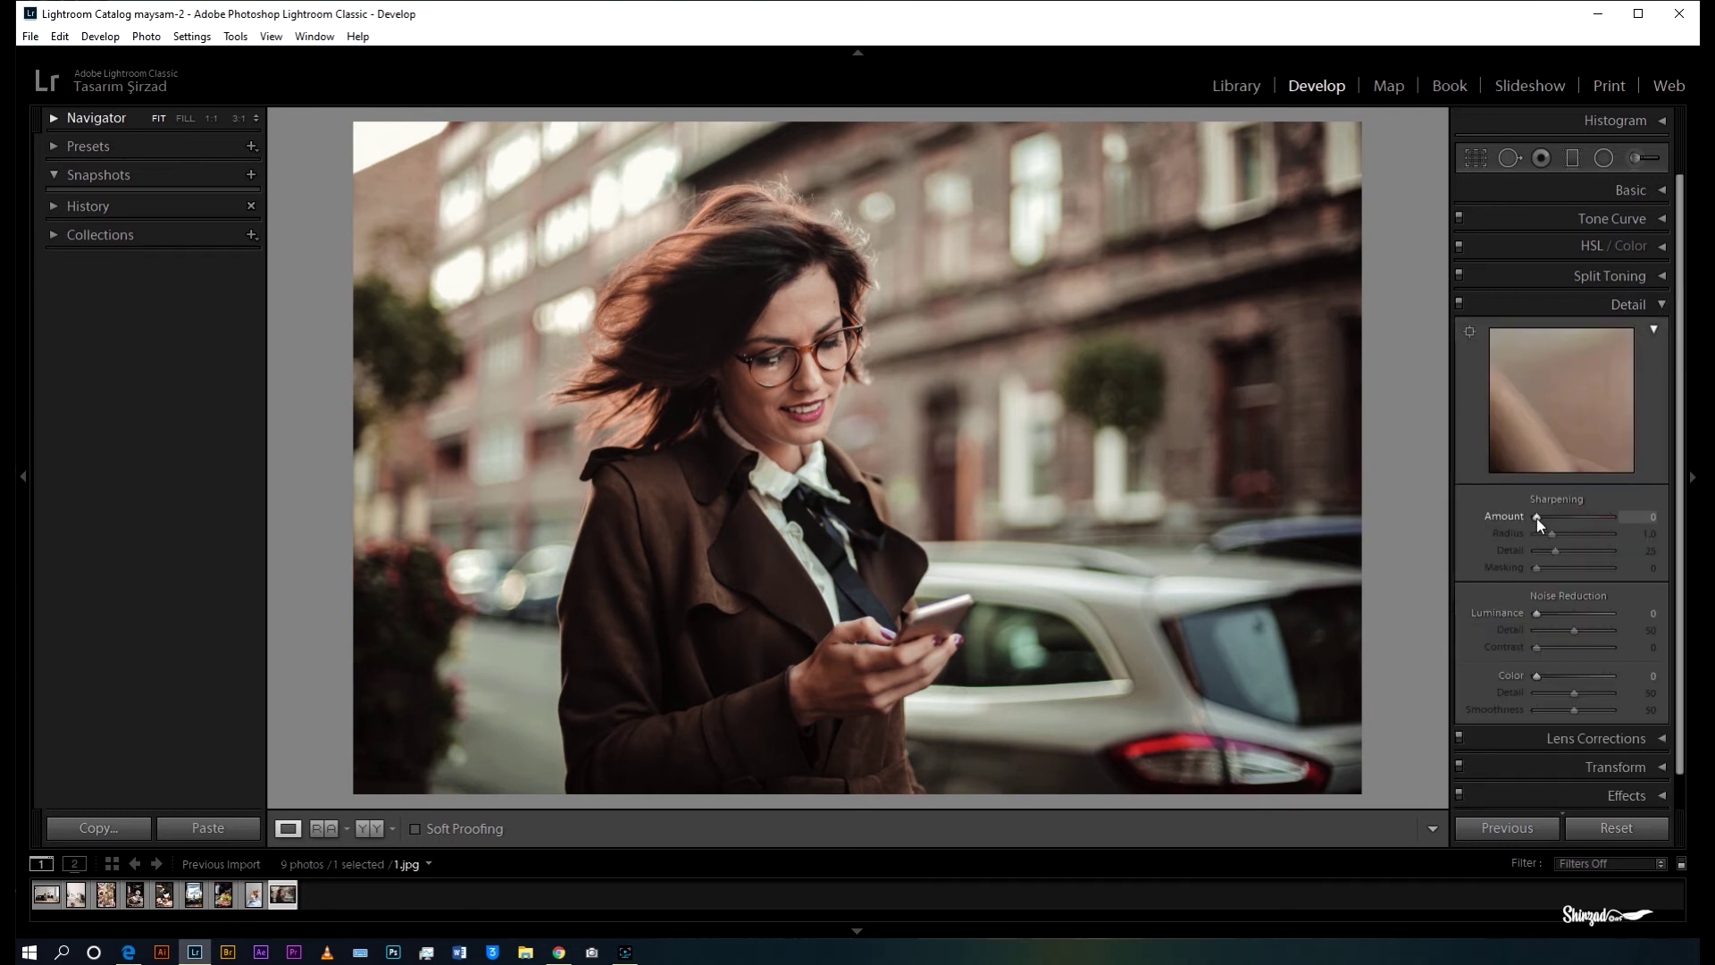
pyautogui.moveTo(1536, 518); pyautogui.dragTo(1553, 520)
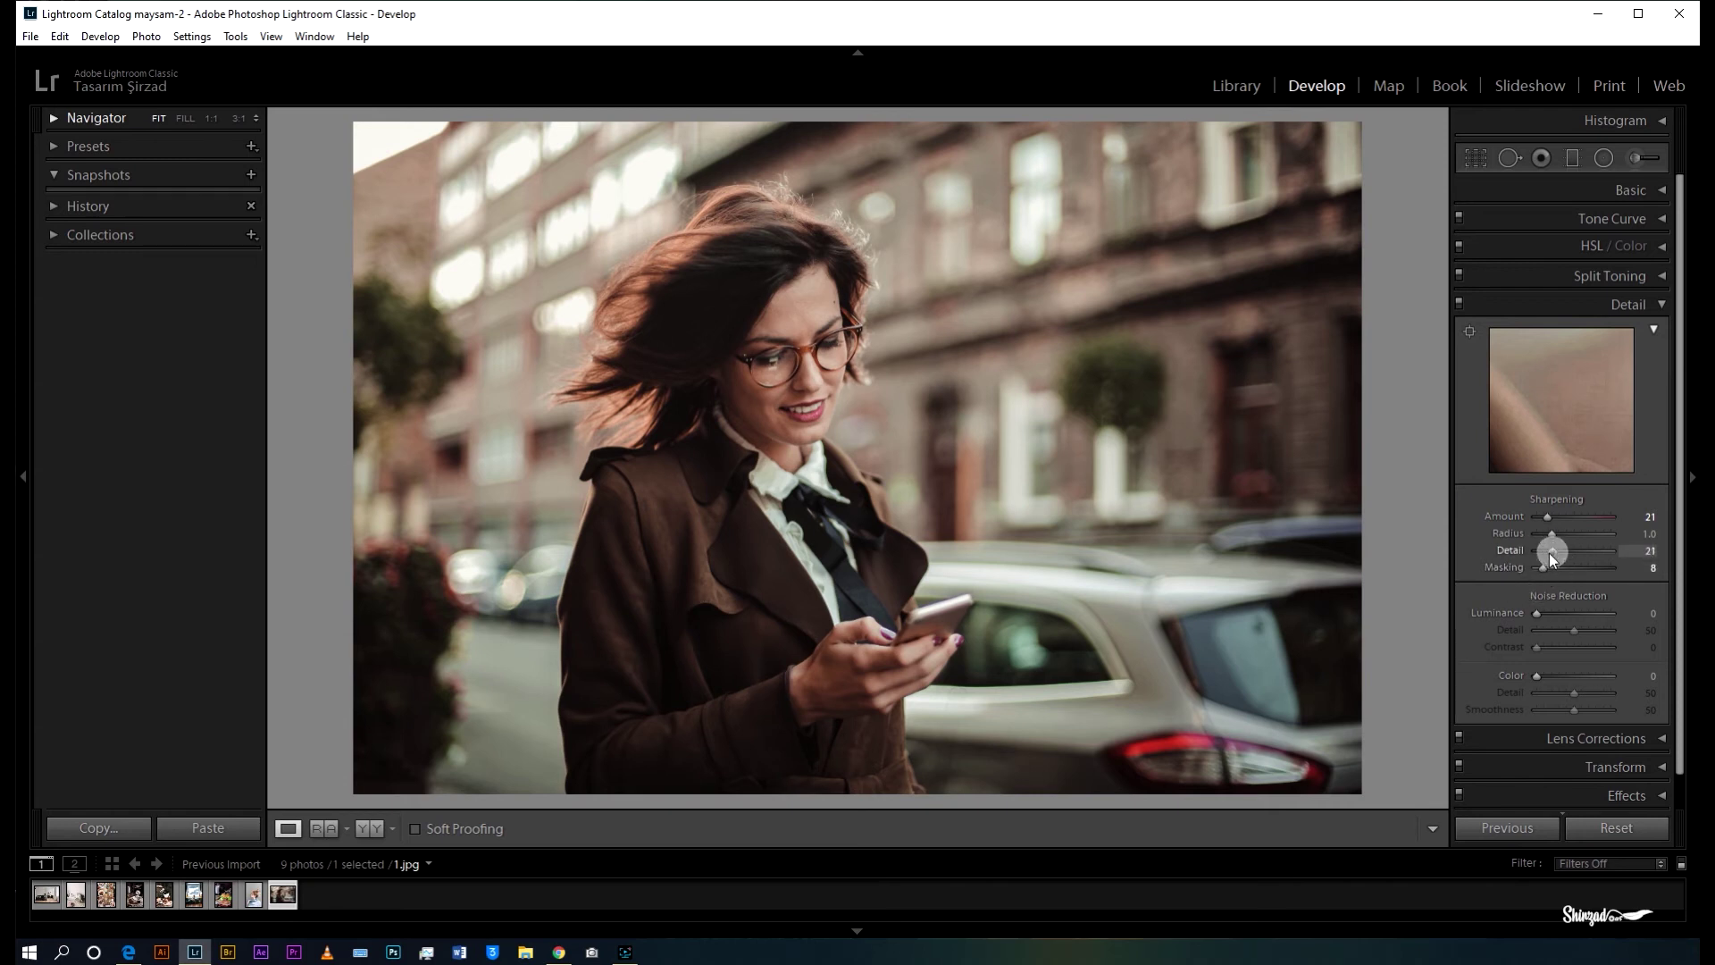
pyautogui.moveTo(1548, 555); pyautogui.dragTo(1547, 613)
# Set noise reduction to Luminance 10, Detail 71, Contrast 39 and Color 11, and slightly lower the color Smoothness
pyautogui.click(1540, 613)
pyautogui.moveTo(1536, 647)
pyautogui.mouseDown()
pyautogui.moveTo(1564, 650)
pyautogui.moveTo(1546, 678)
pyautogui.mouseUp()
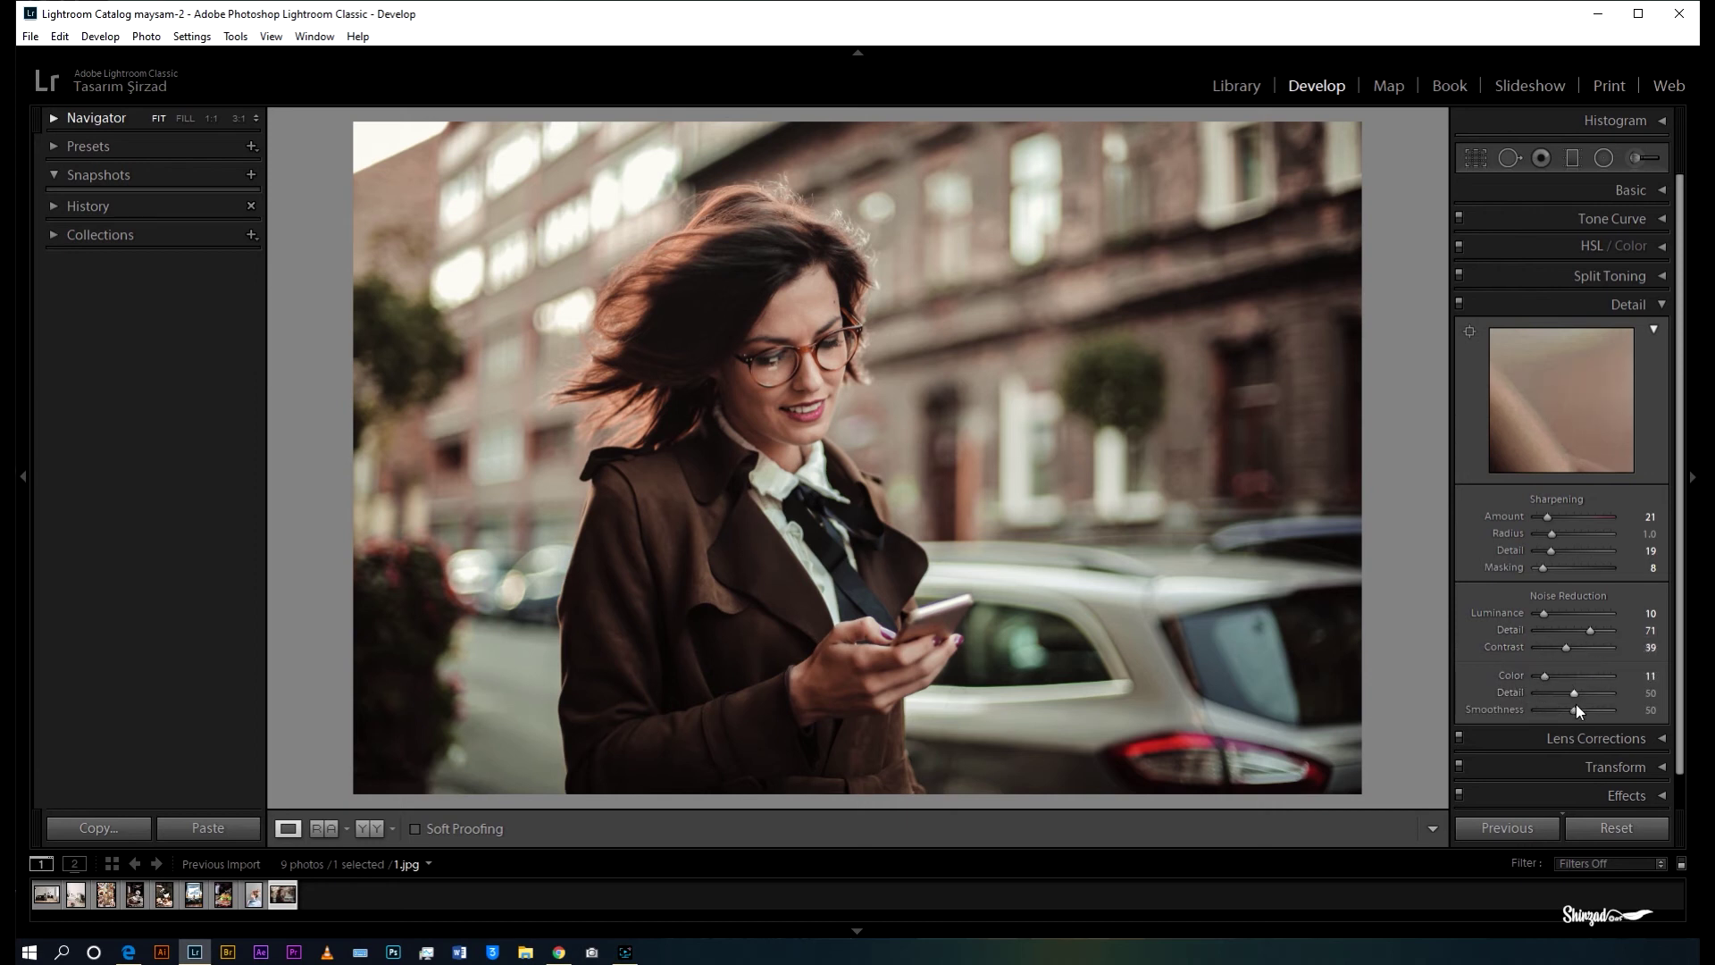
pyautogui.moveTo(1574, 710); pyautogui.dragTo(1571, 710)
pyautogui.click(1659, 306)
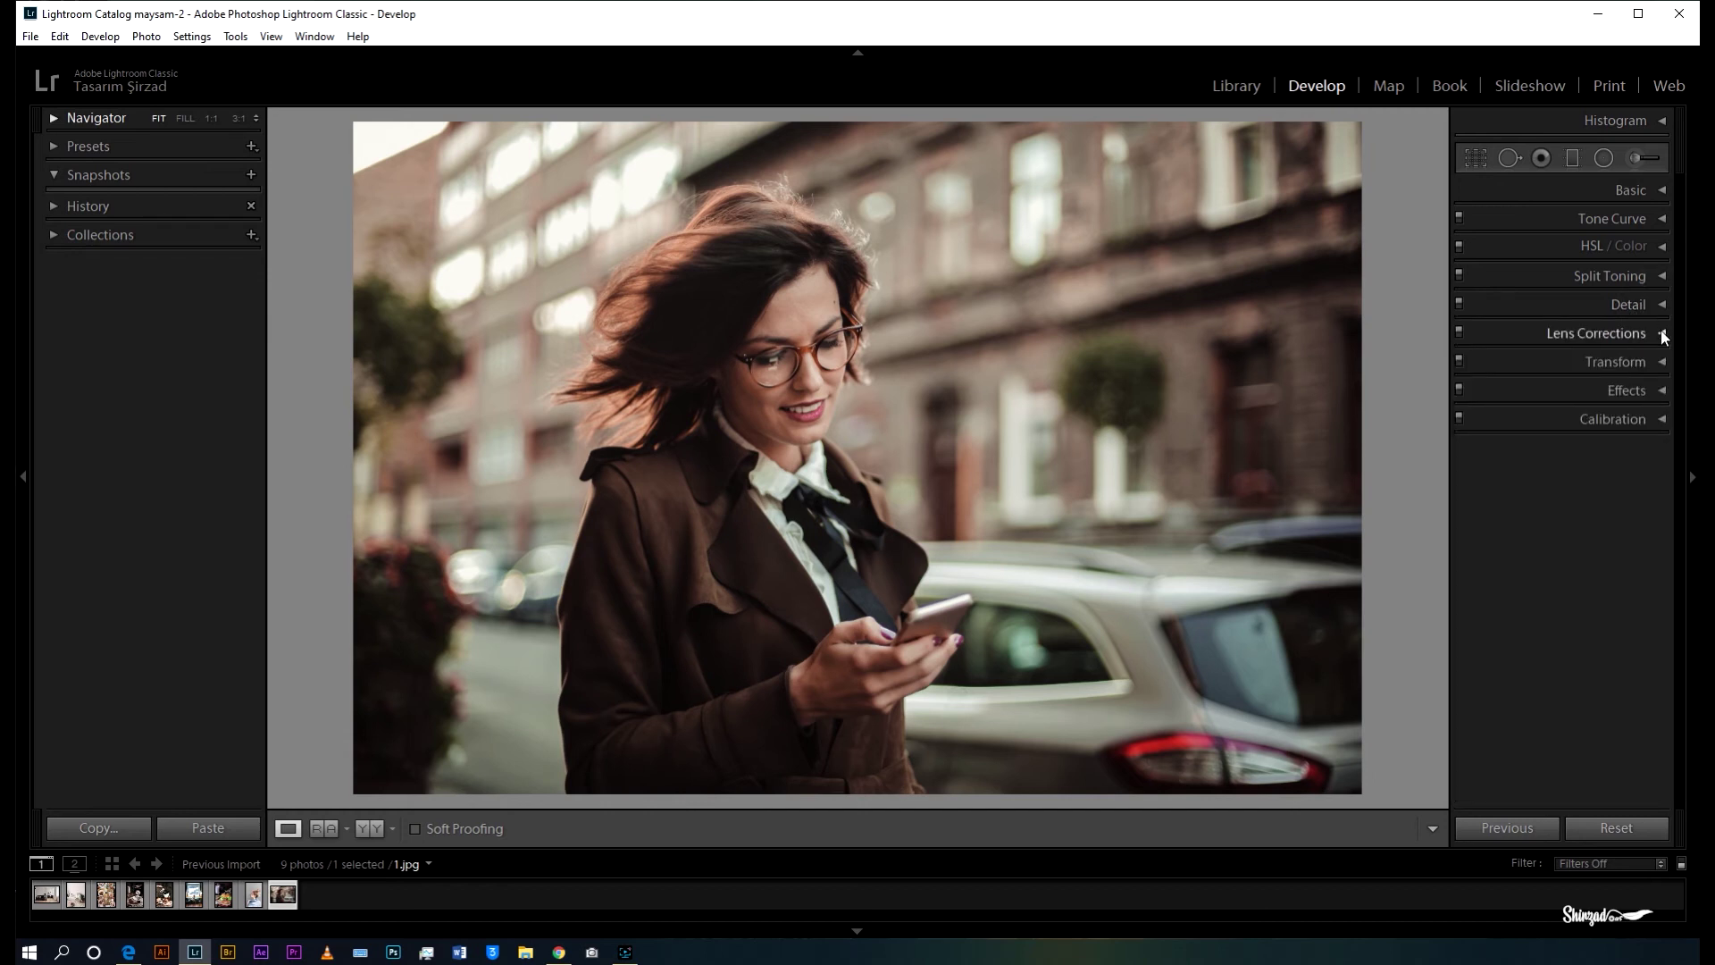
# Add a post-crop vignette with Amount −5 and Feather 76
pyautogui.click(1663, 389)
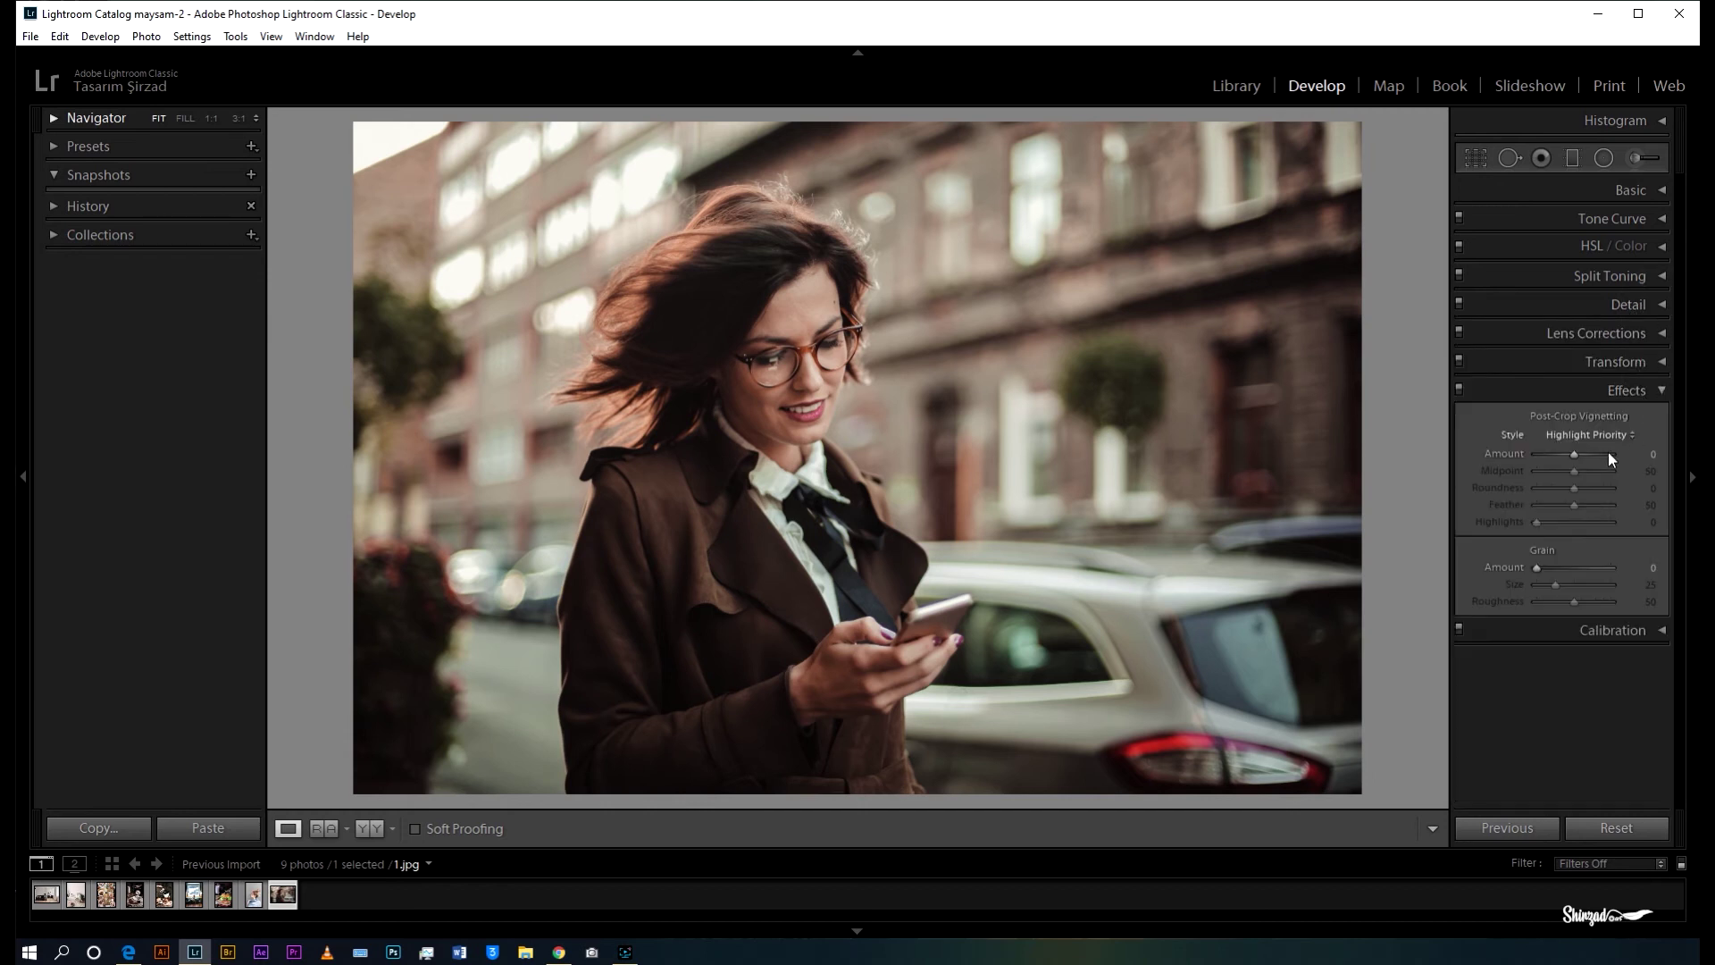
pyautogui.moveTo(1574, 456); pyautogui.dragTo(1595, 509)
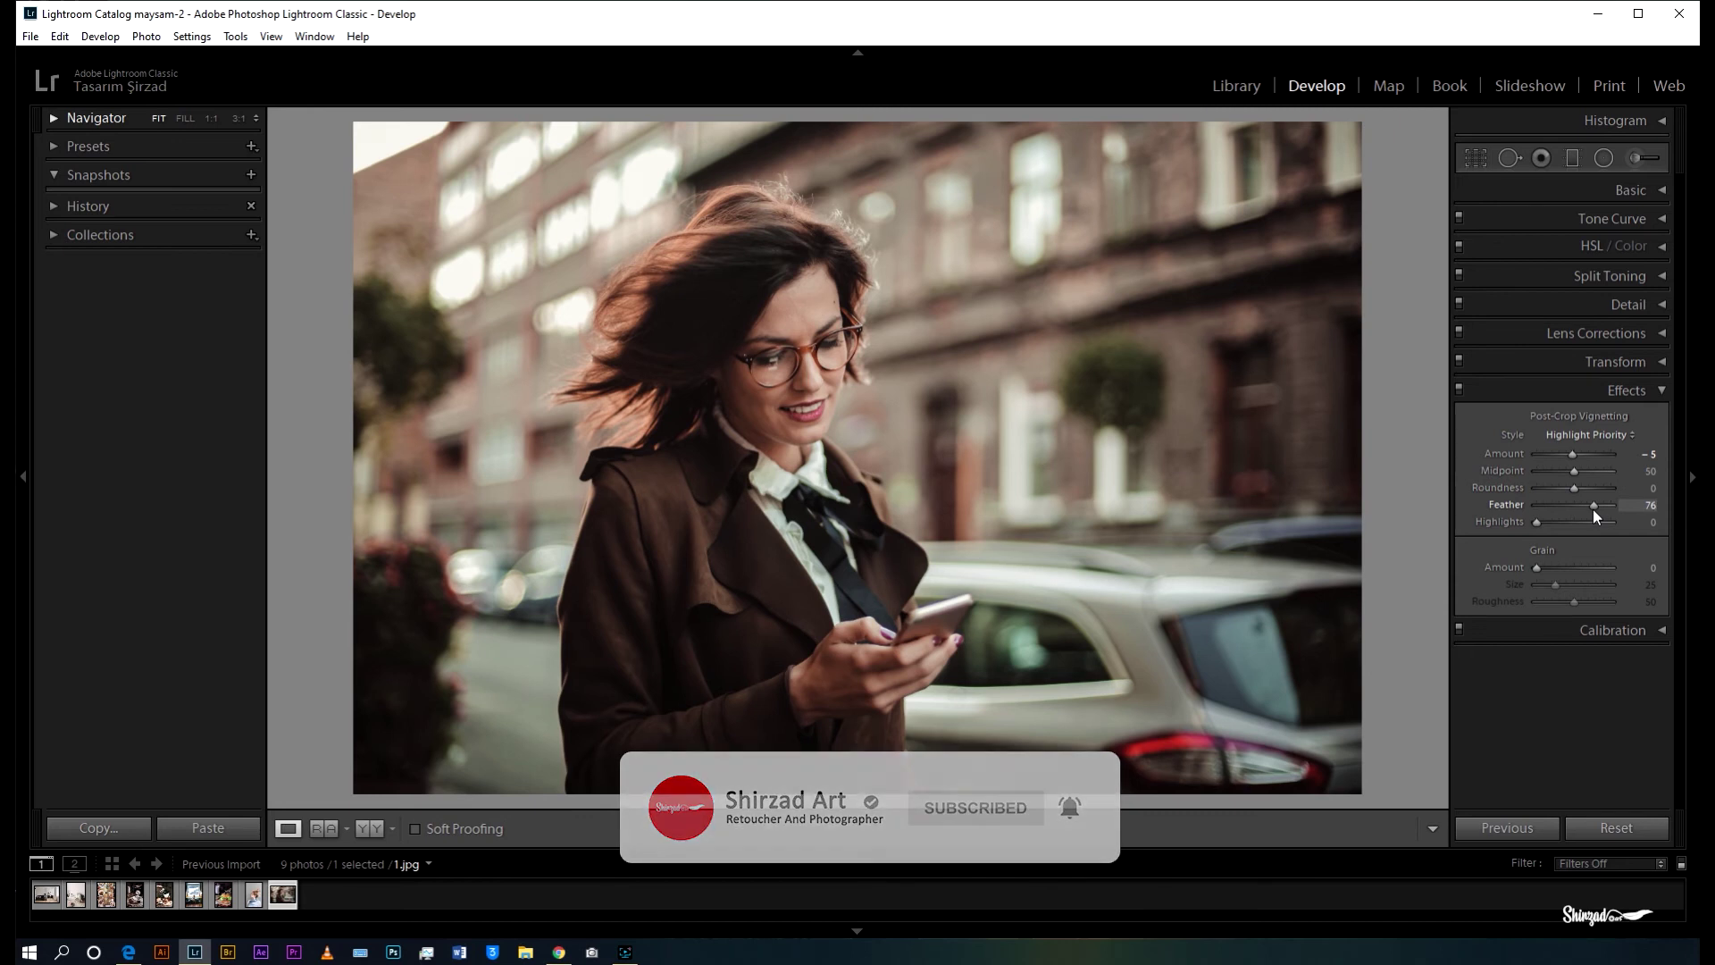
# Add film grain to the portrait with Amount 10, Size 18 and Roughness 40, checking it on the face at 1:1
pyautogui.moveTo(1536, 569); pyautogui.dragTo(1558, 572)
pyautogui.click(809, 325)
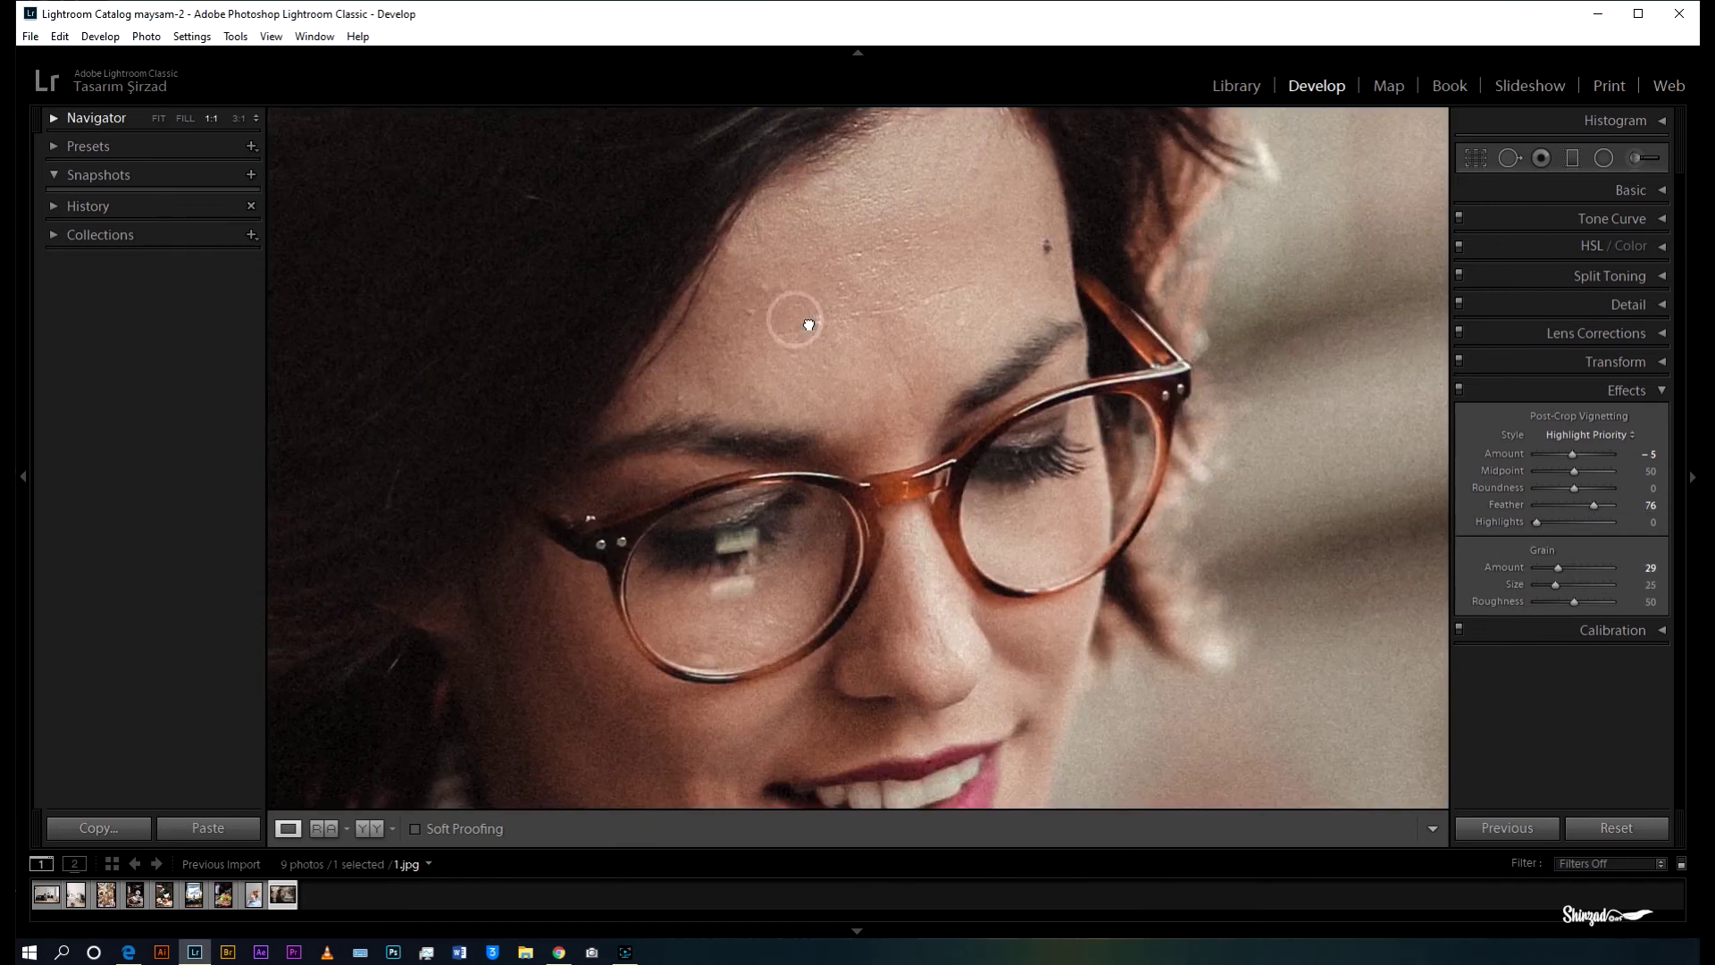
pyautogui.click(809, 324)
pyautogui.click(809, 322)
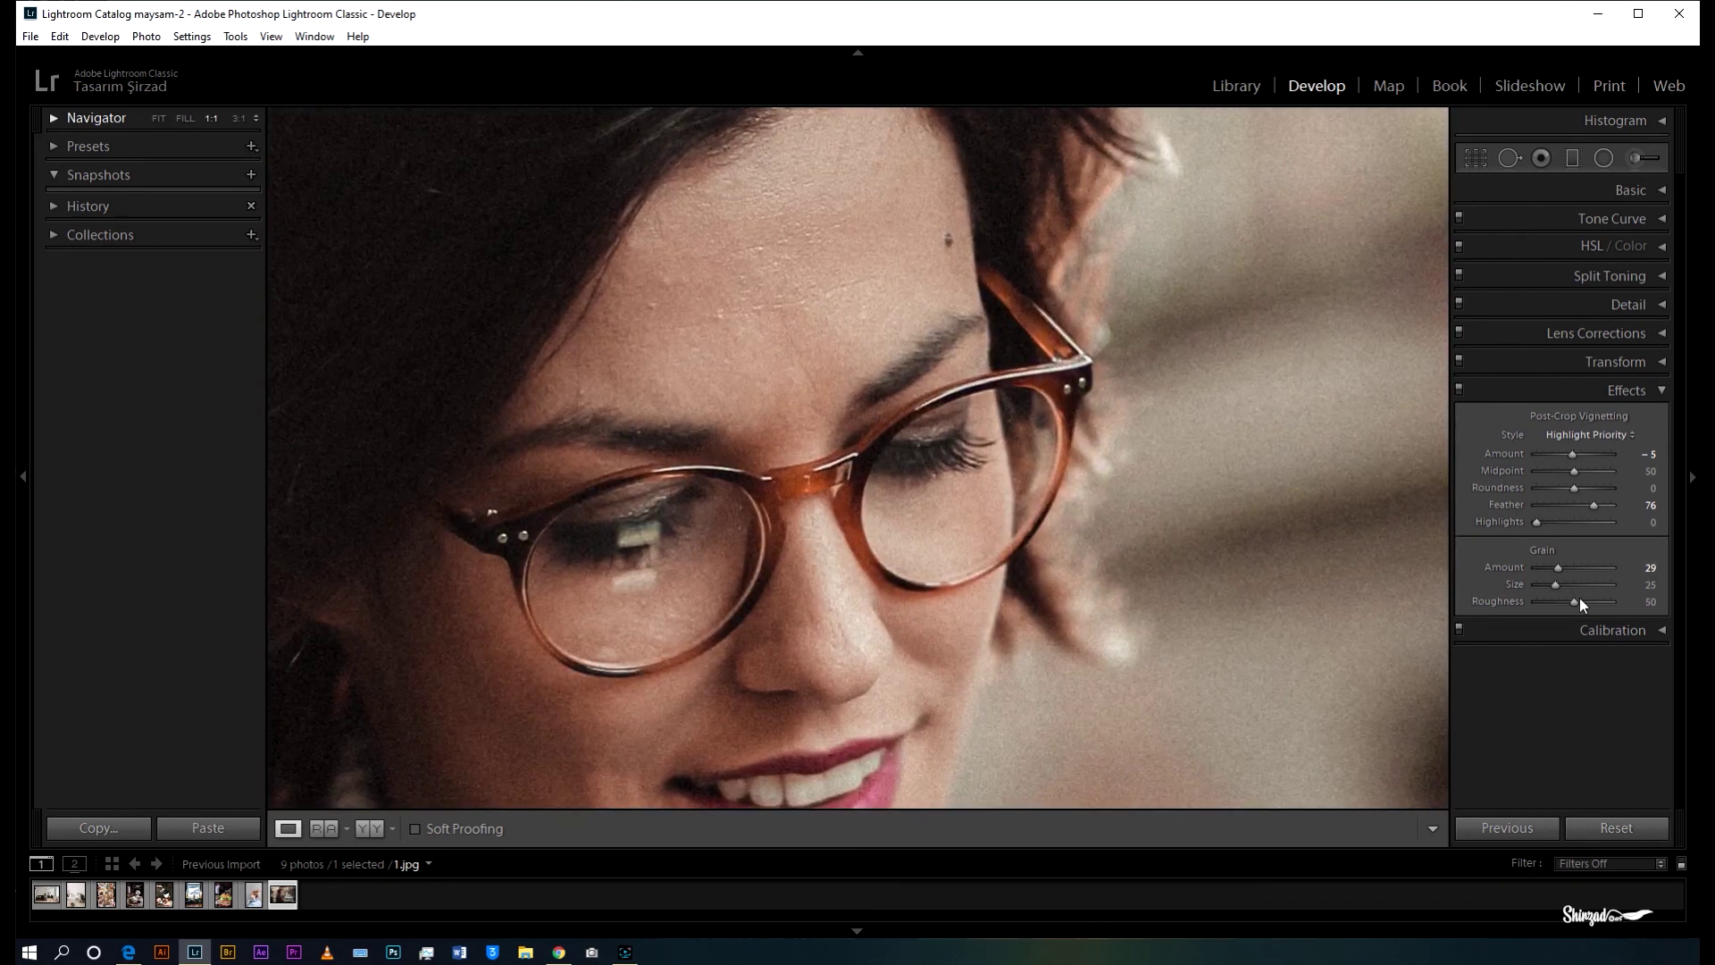
pyautogui.moveTo(1557, 570); pyautogui.dragTo(1568, 605)
pyautogui.moveTo(1026, 548); pyautogui.dragTo(972, 505)
pyautogui.click(972, 506)
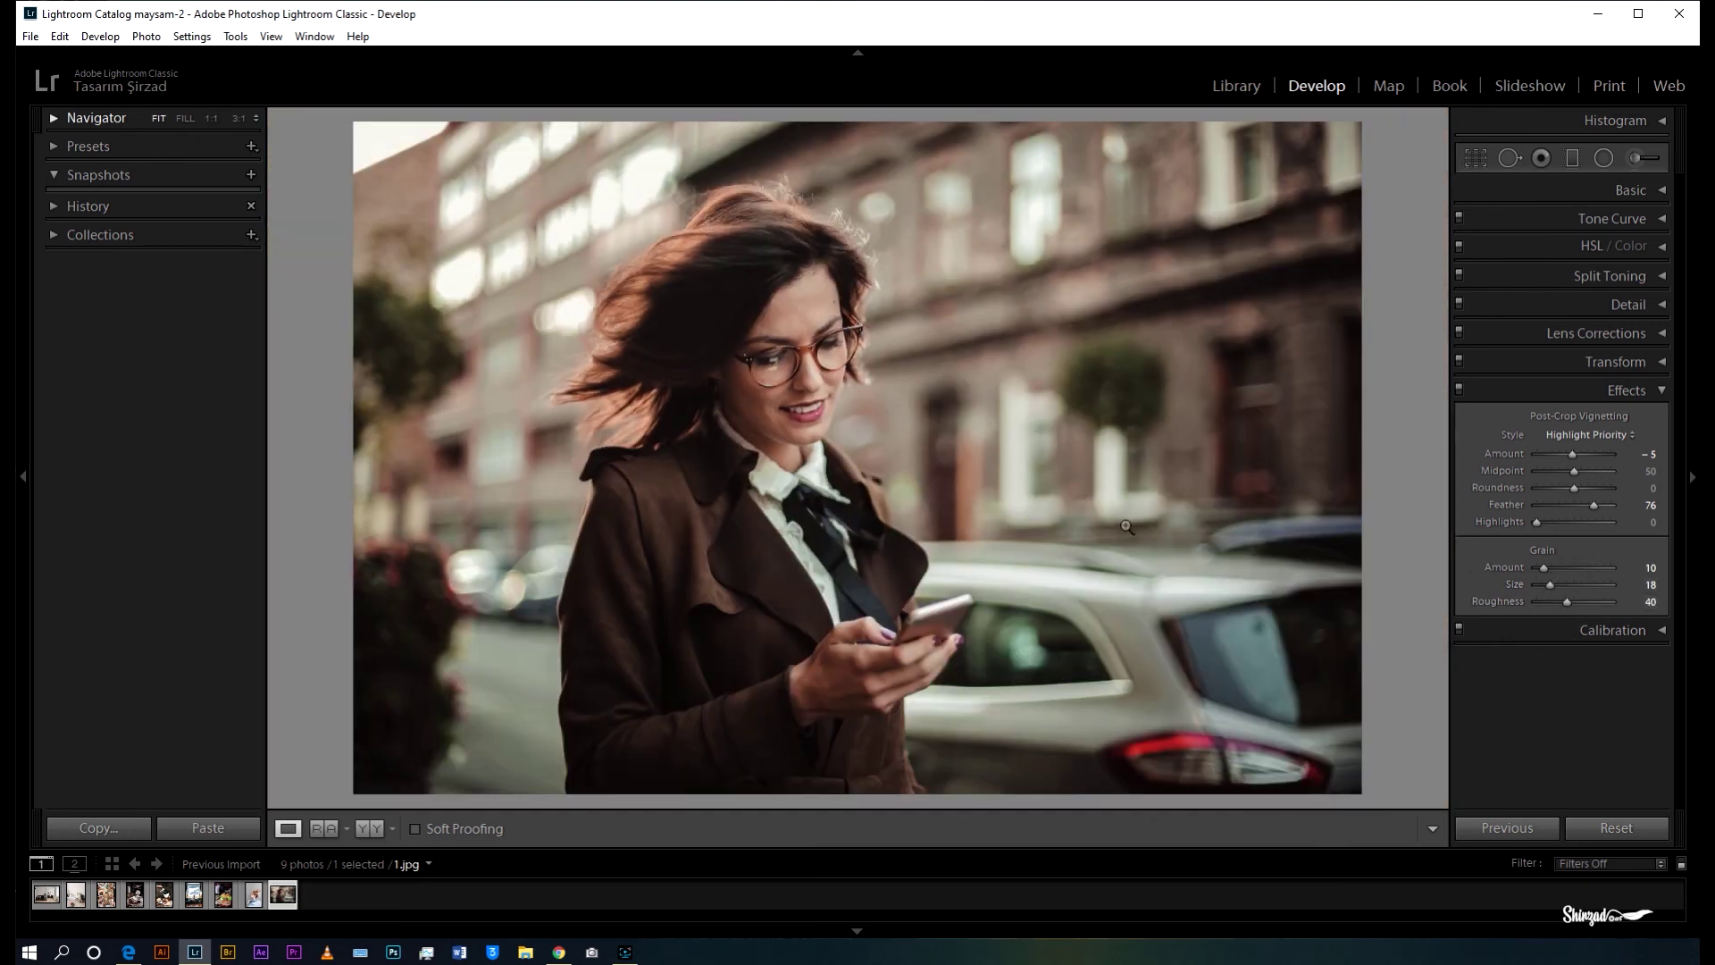
pyautogui.click(1661, 394)
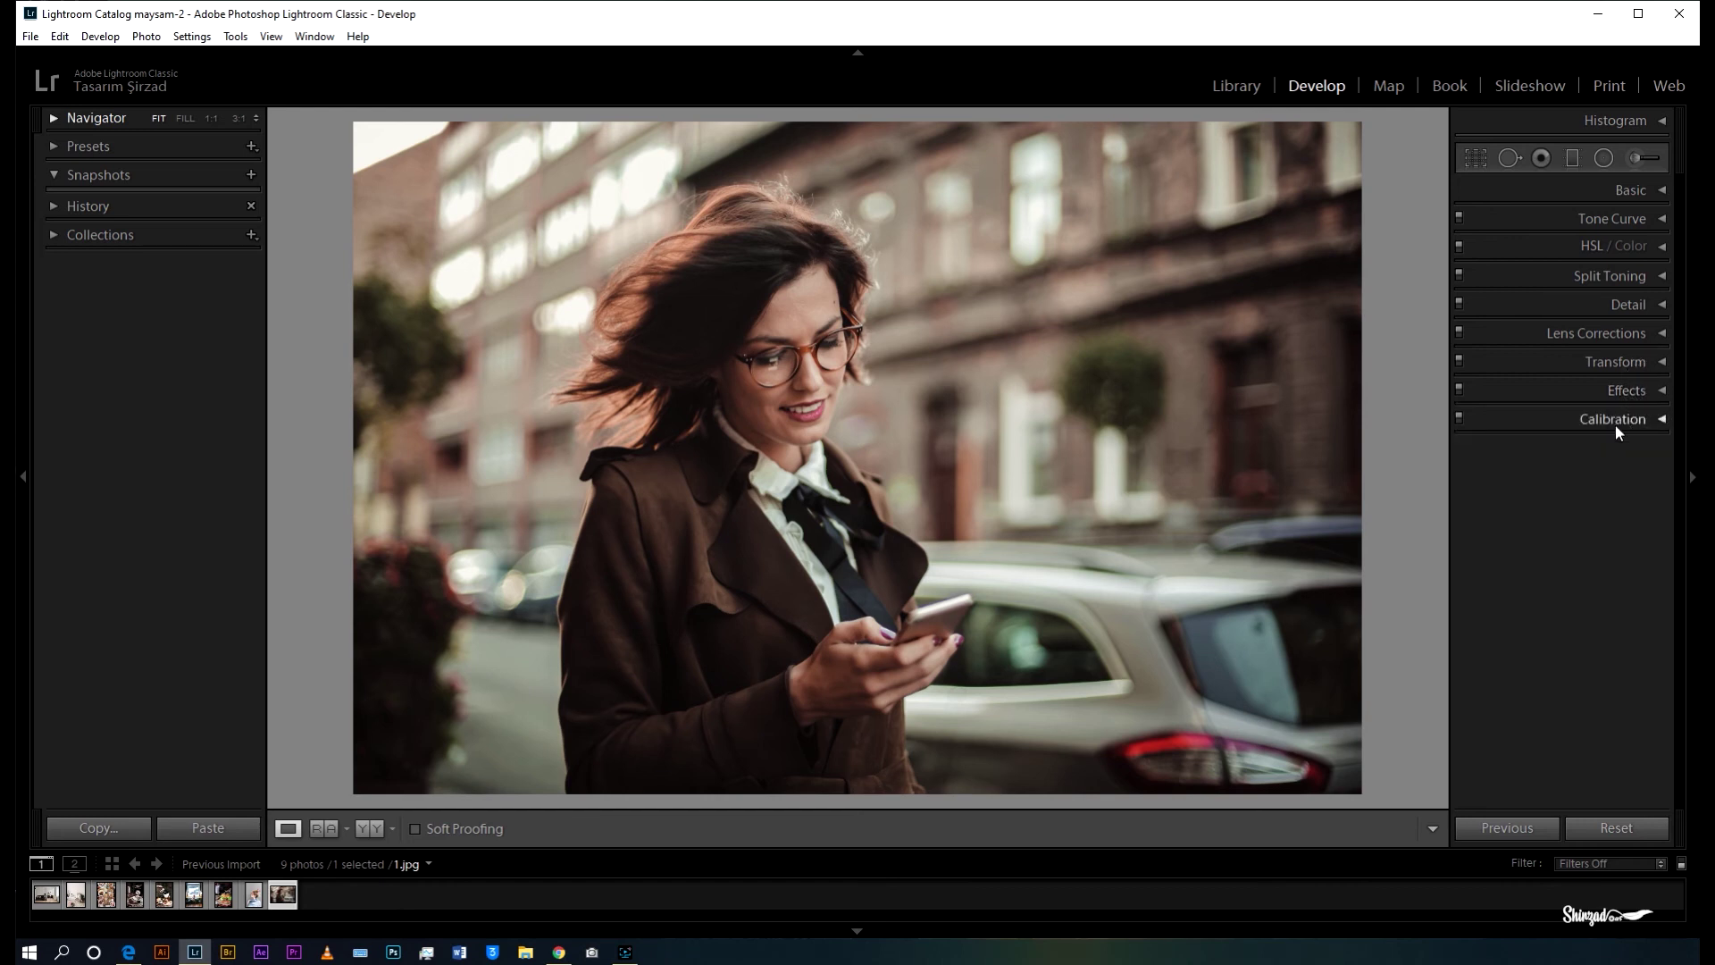
# Start a new develop preset from the current settings and name it Sweet Caramel
pyautogui.click(253, 146)
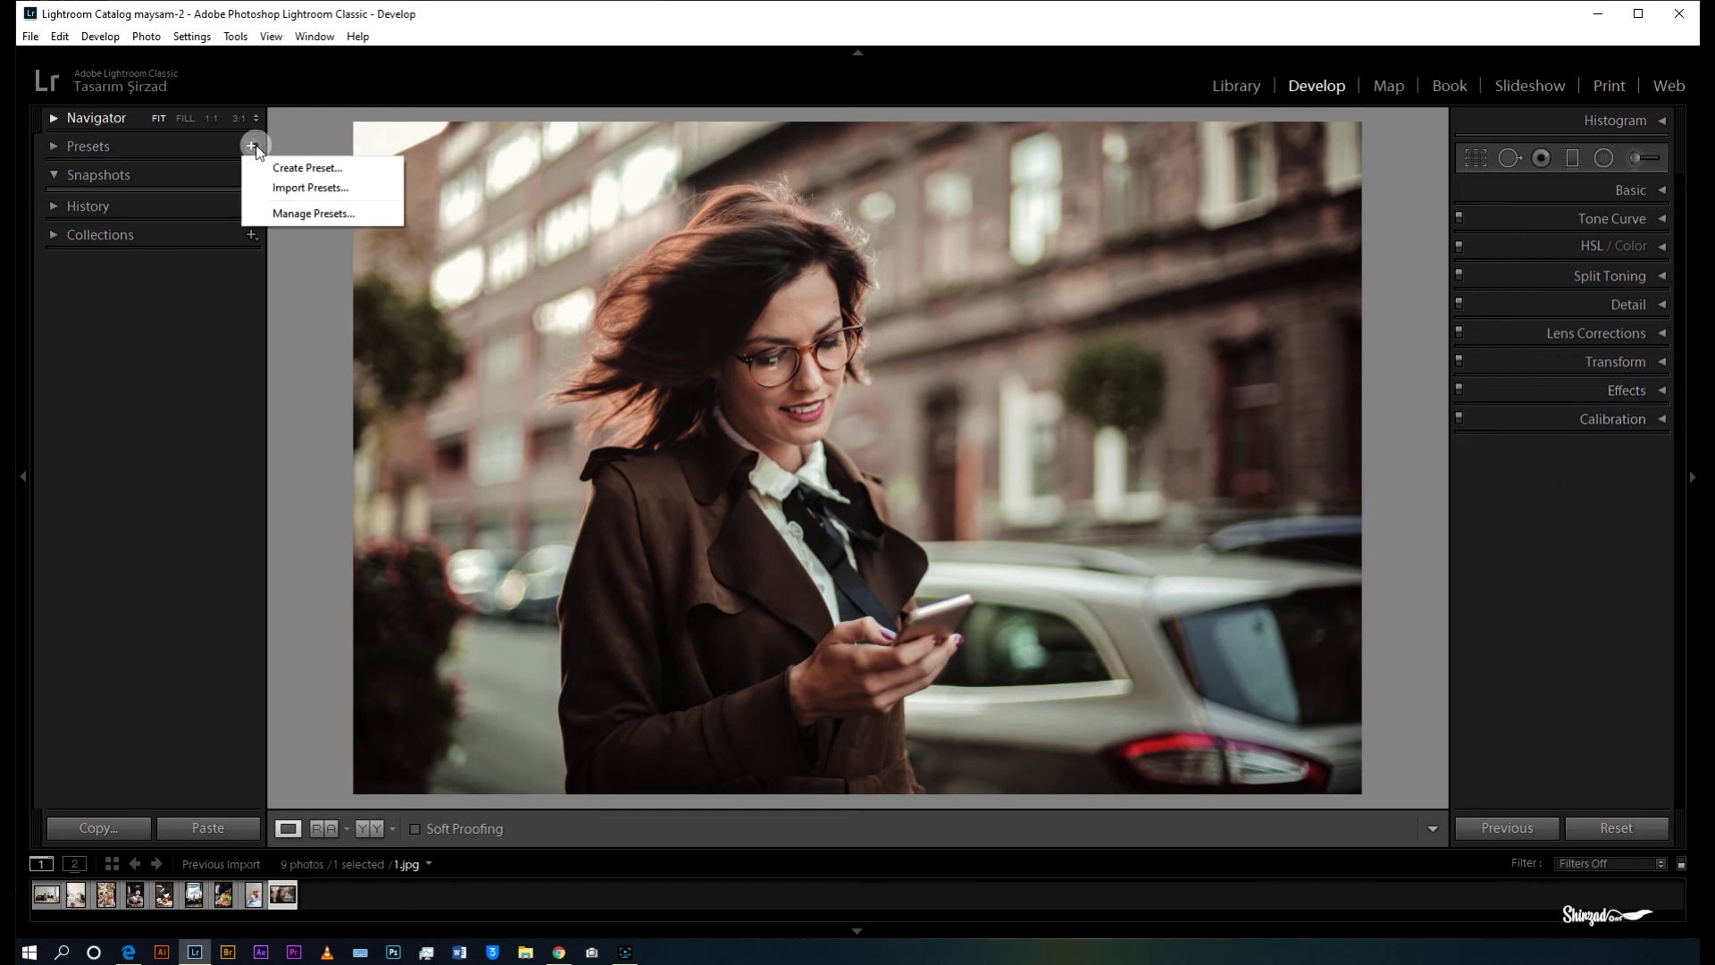
pyautogui.click(306, 167)
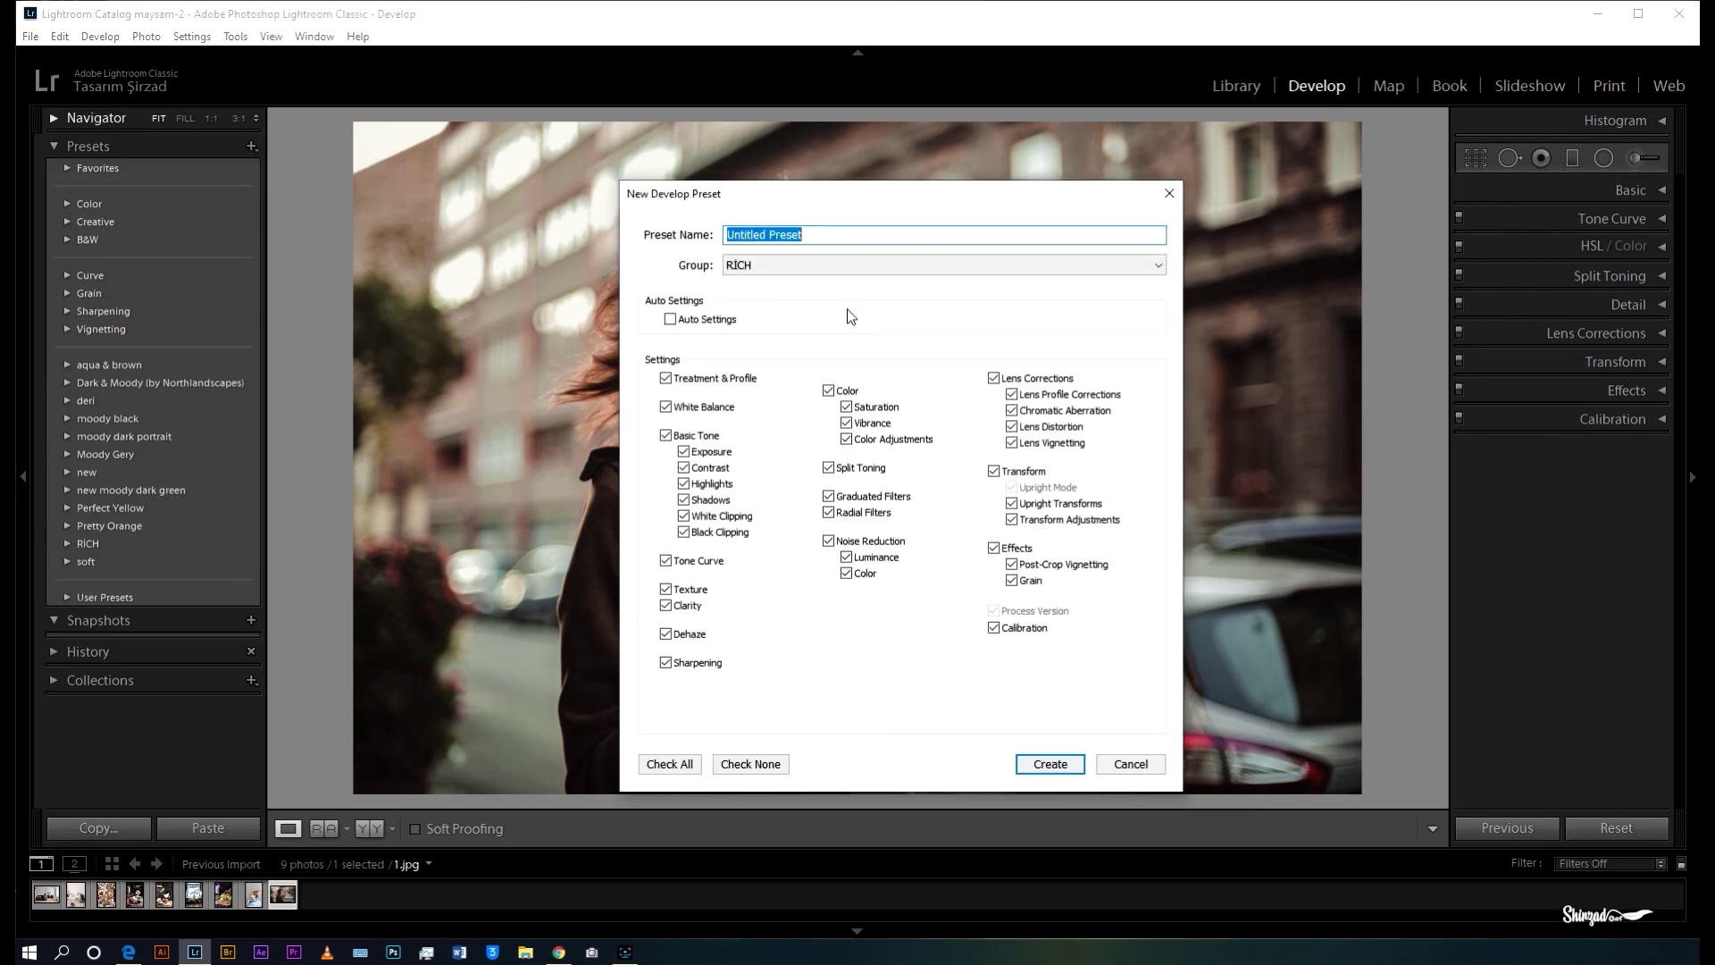
pyautogui.write('Sweet Caramel')
# Create a new preset group named Caramel for the preset and save the preset with all checked settings
pyautogui.click(847, 257)
pyautogui.click(794, 284)
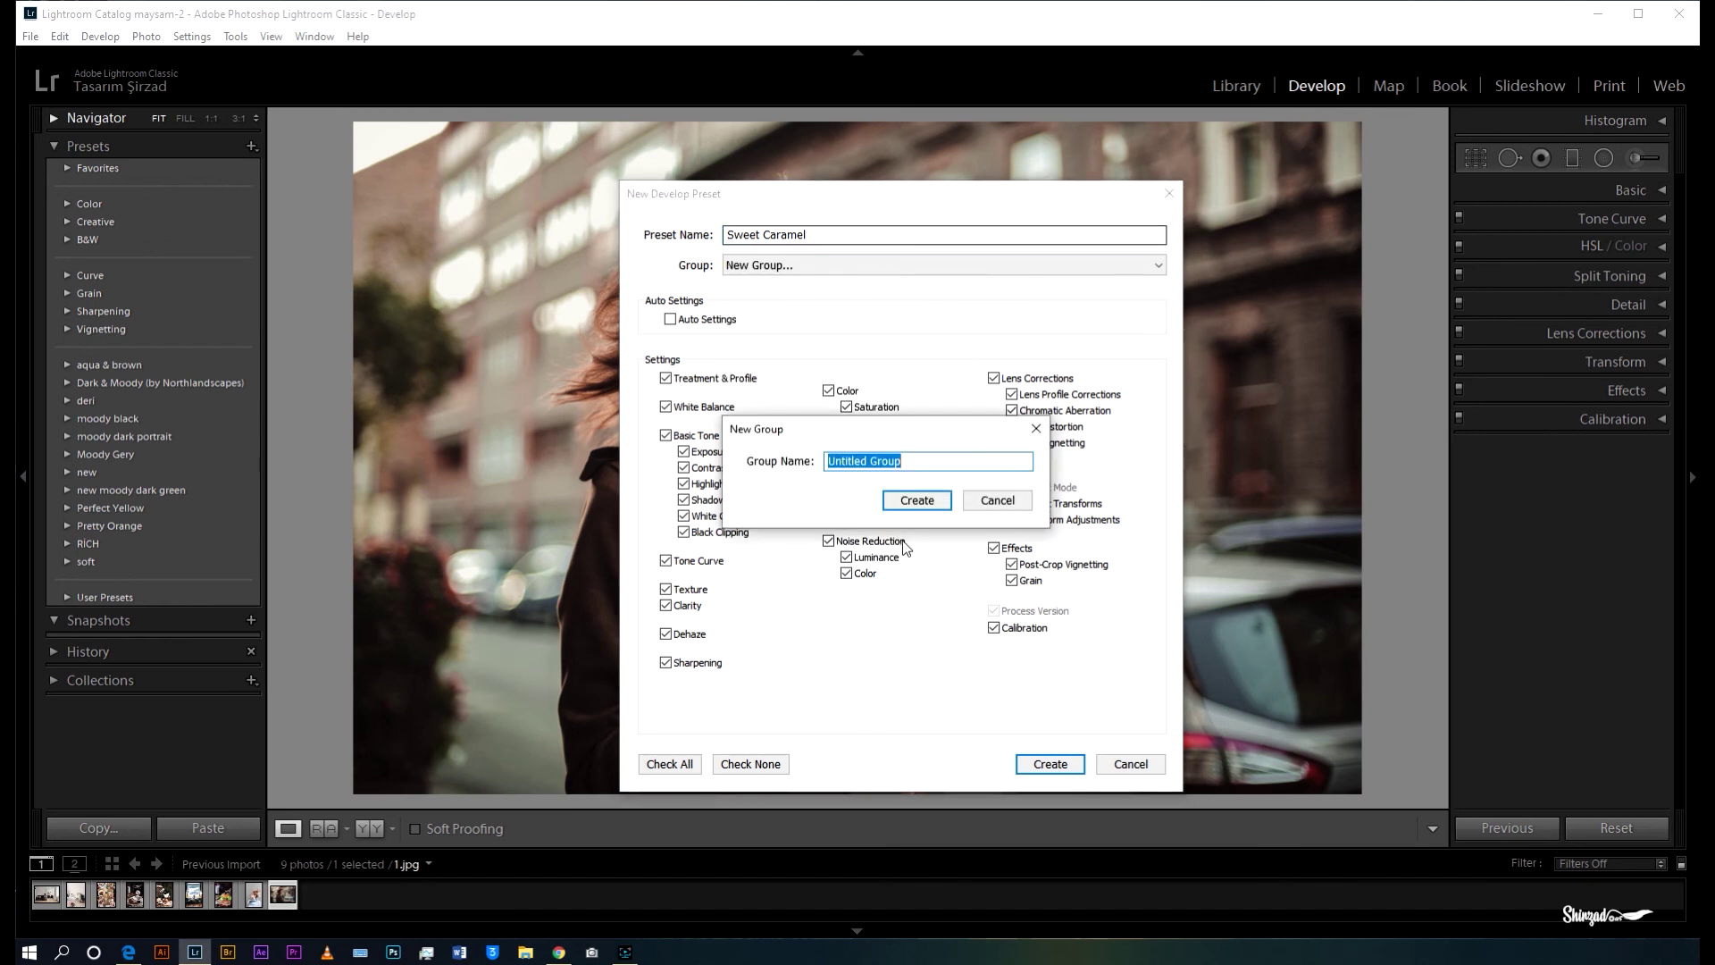
pyautogui.write('C')
pyautogui.press('BackSpace')
pyautogui.write('C')
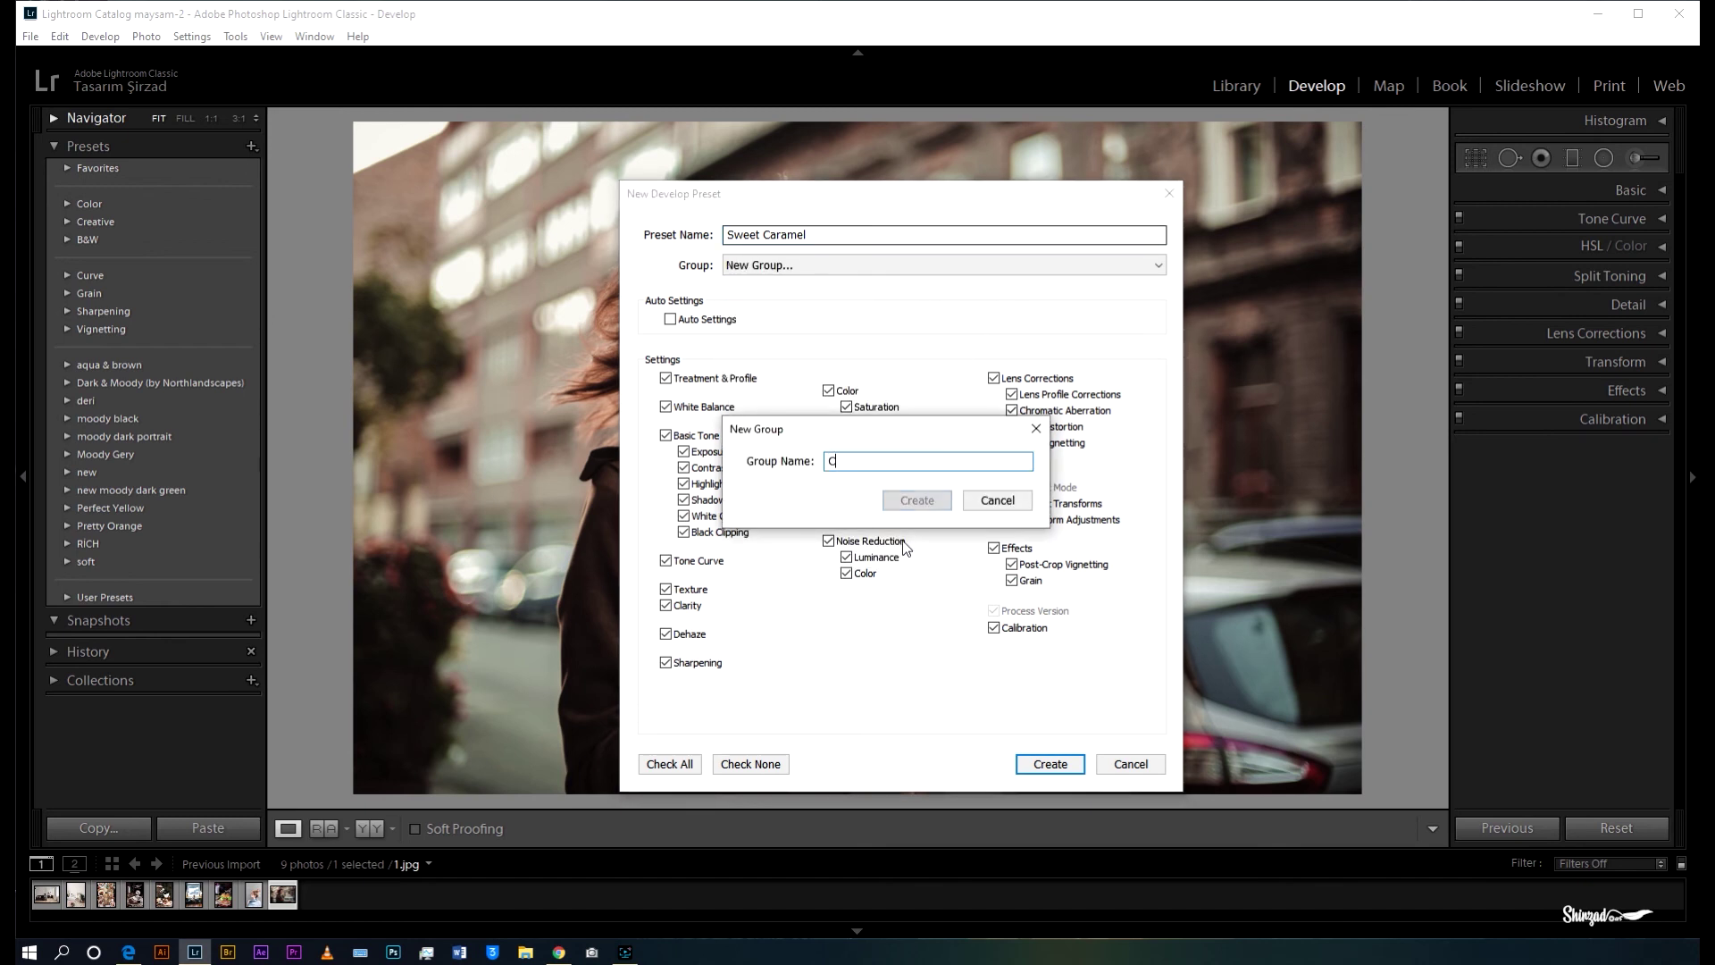
pyautogui.write('ara')
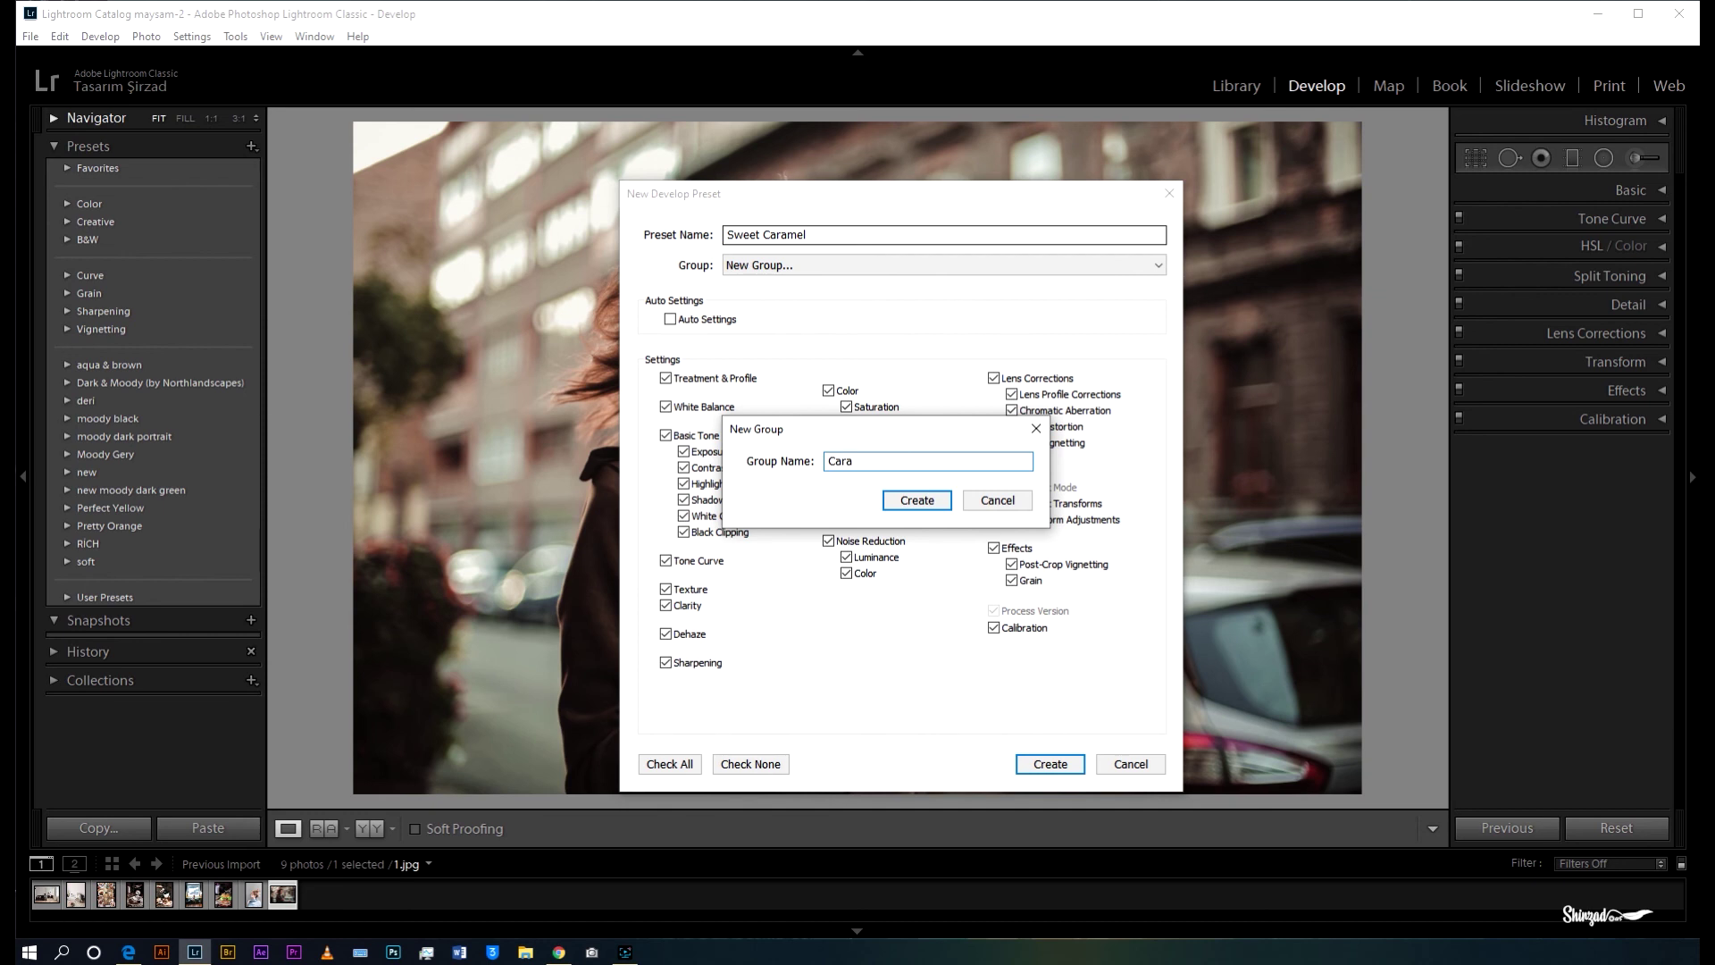
pyautogui.write('mel')
pyautogui.click(933, 502)
pyautogui.click(1050, 764)
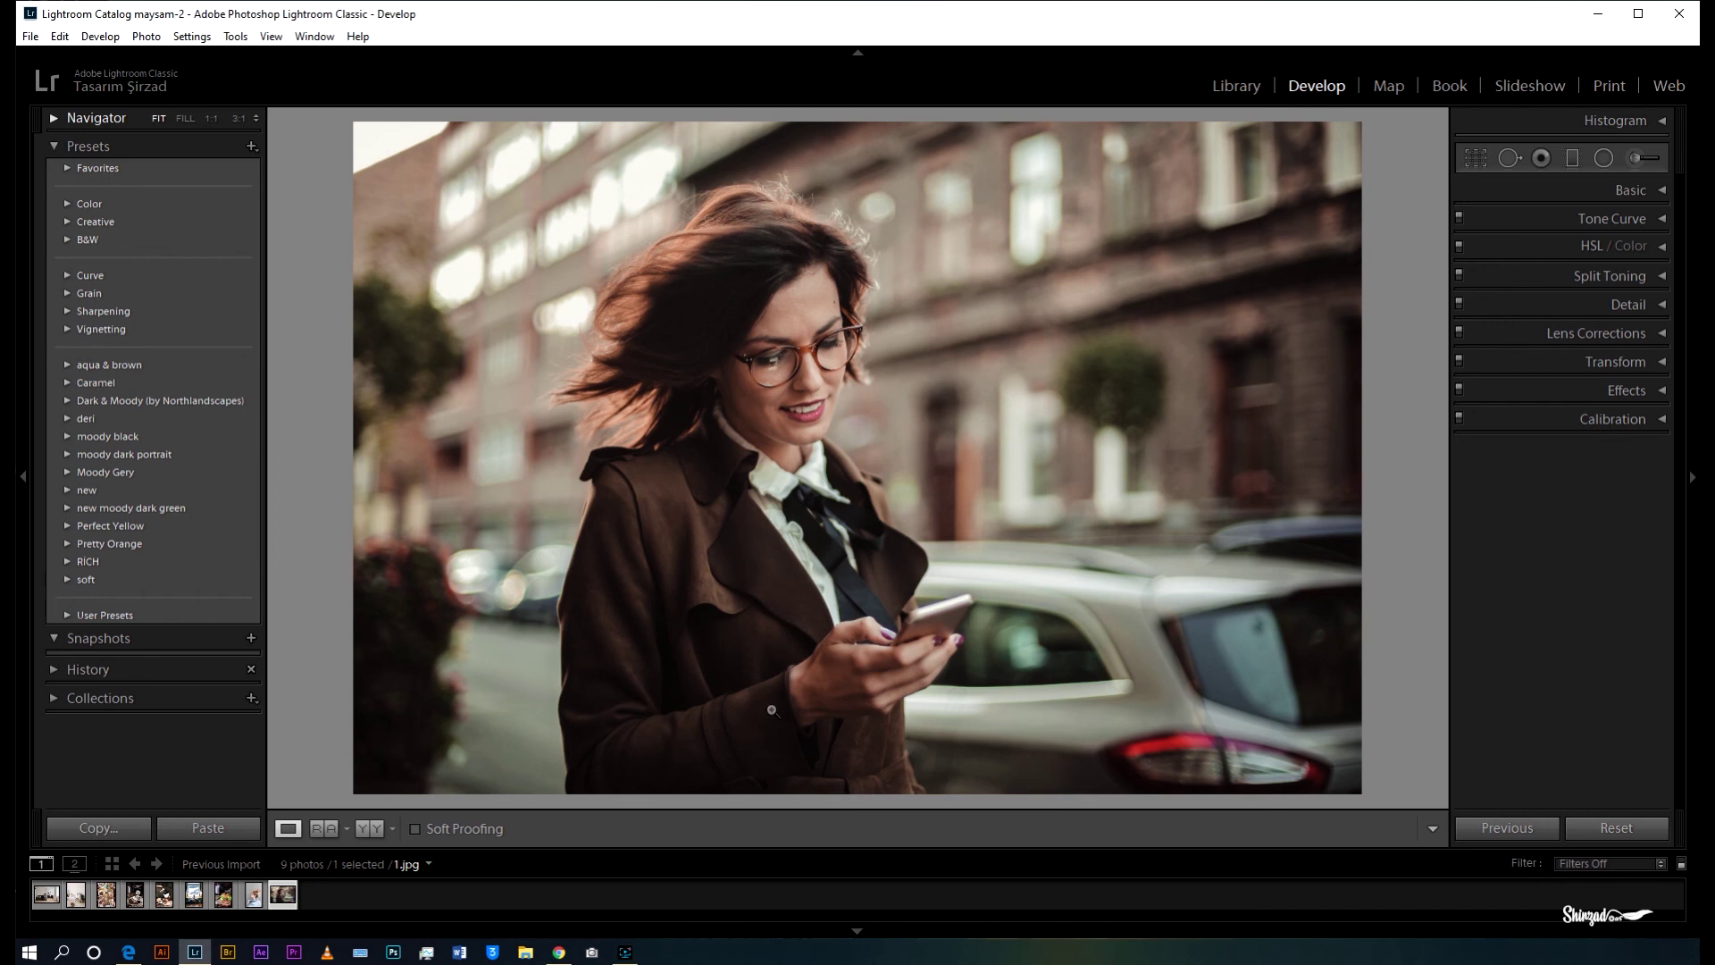
# Apply the Sweet Caramel preset to the people-relaxing-at-home photo, the first one in the filmstrip
pyautogui.click(49, 903)
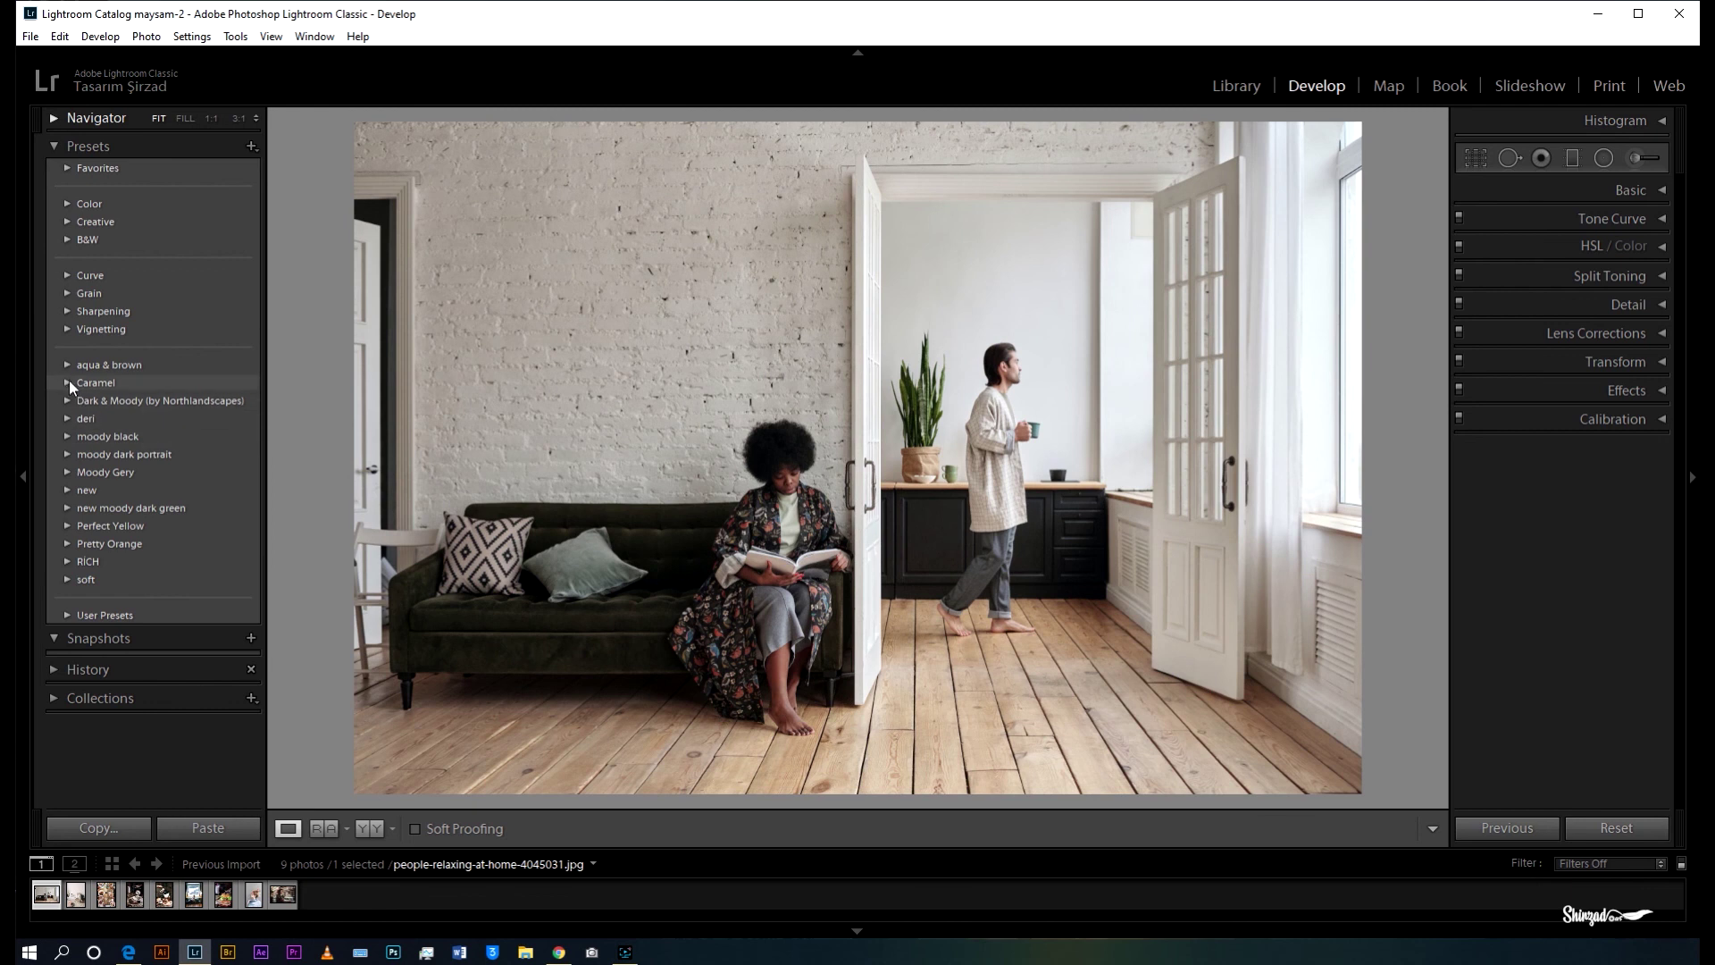
pyautogui.click(68, 380)
pyautogui.click(106, 398)
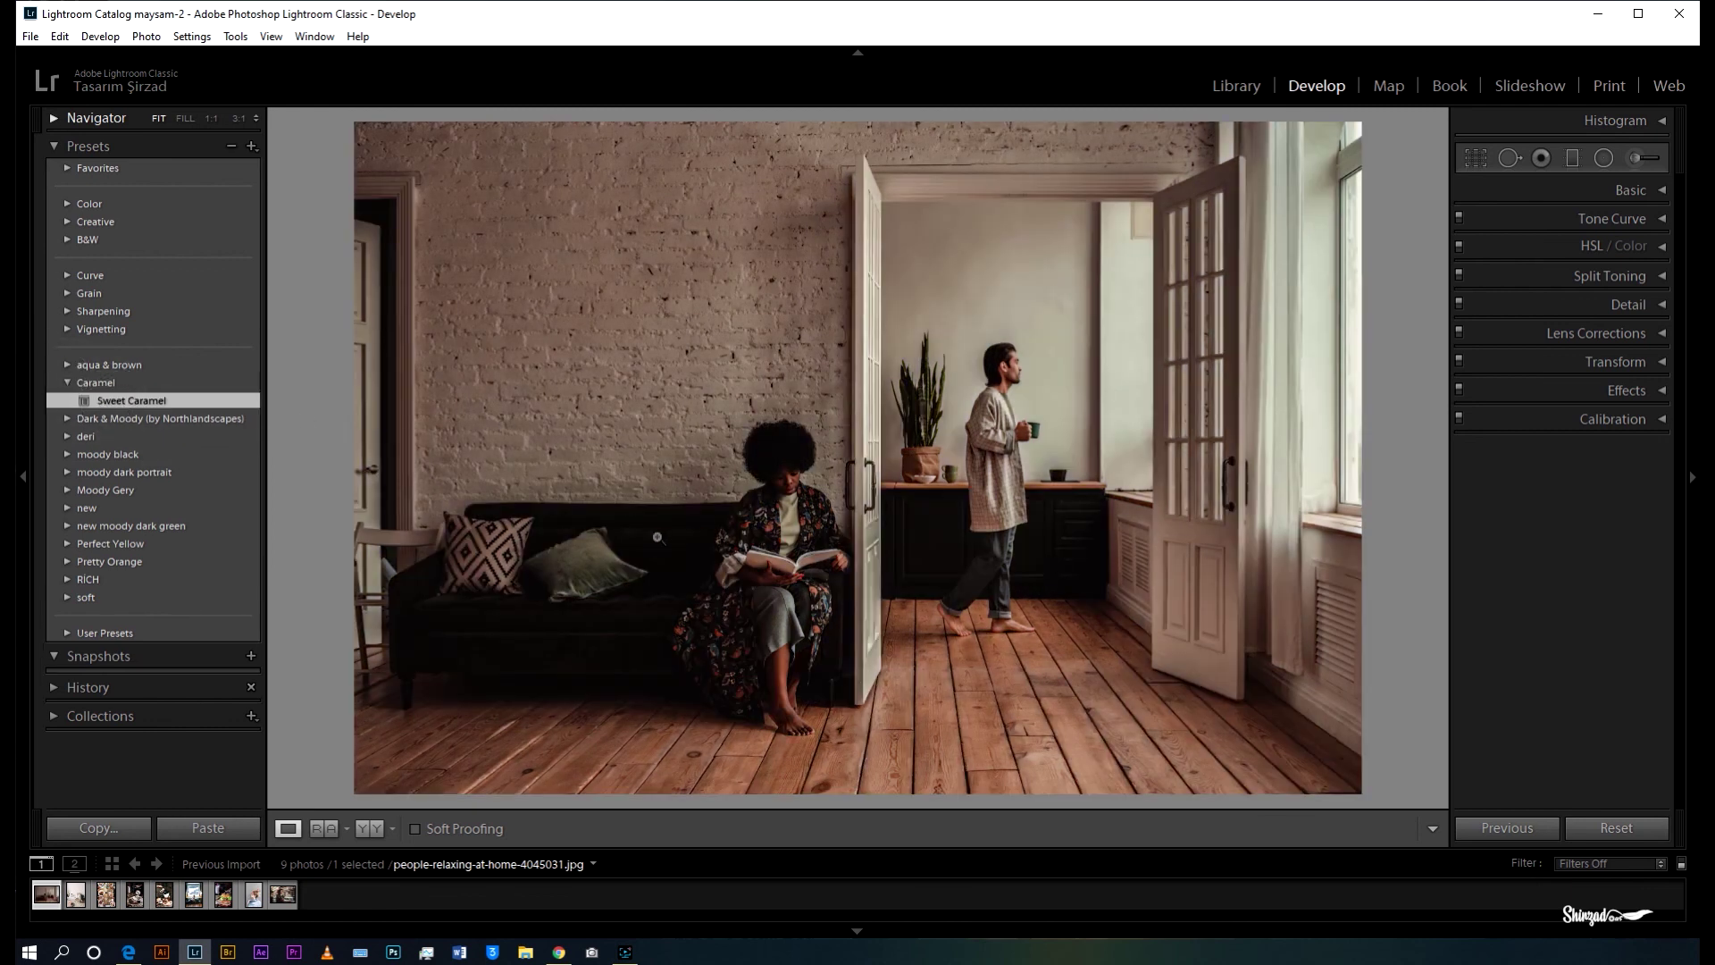
# Apply the Sweet Caramel preset to the sofa-and-laptop photo and the dining-table food photo
pyautogui.click(75, 896)
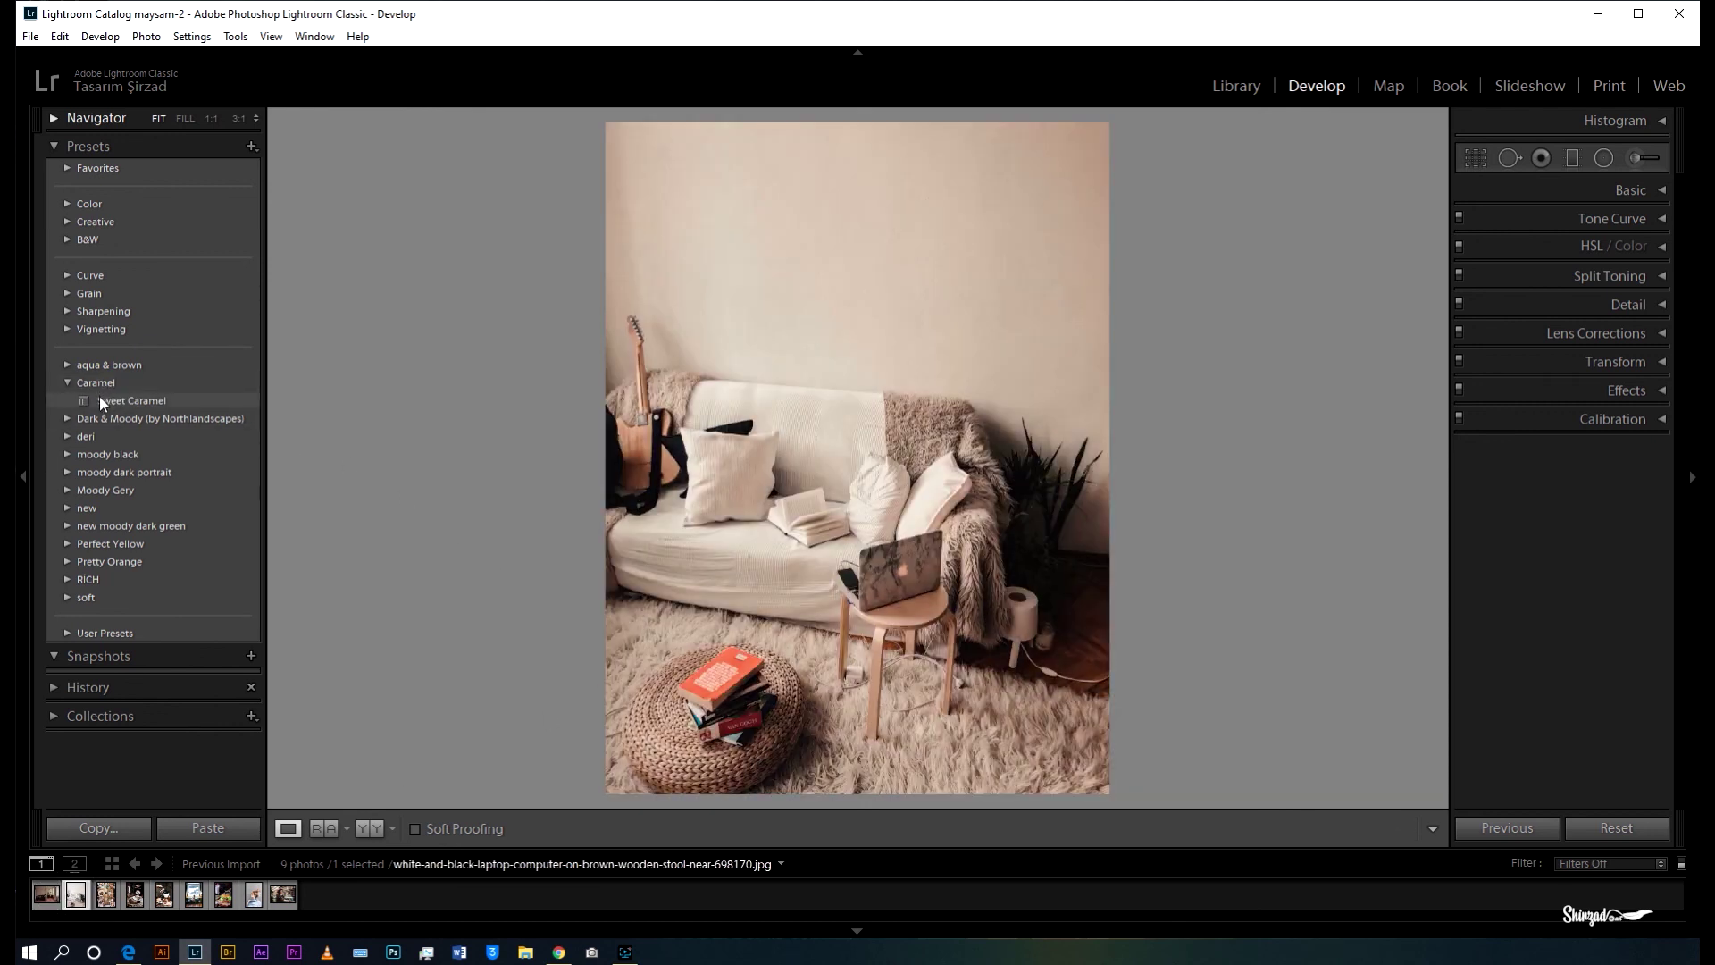
pyautogui.click(101, 399)
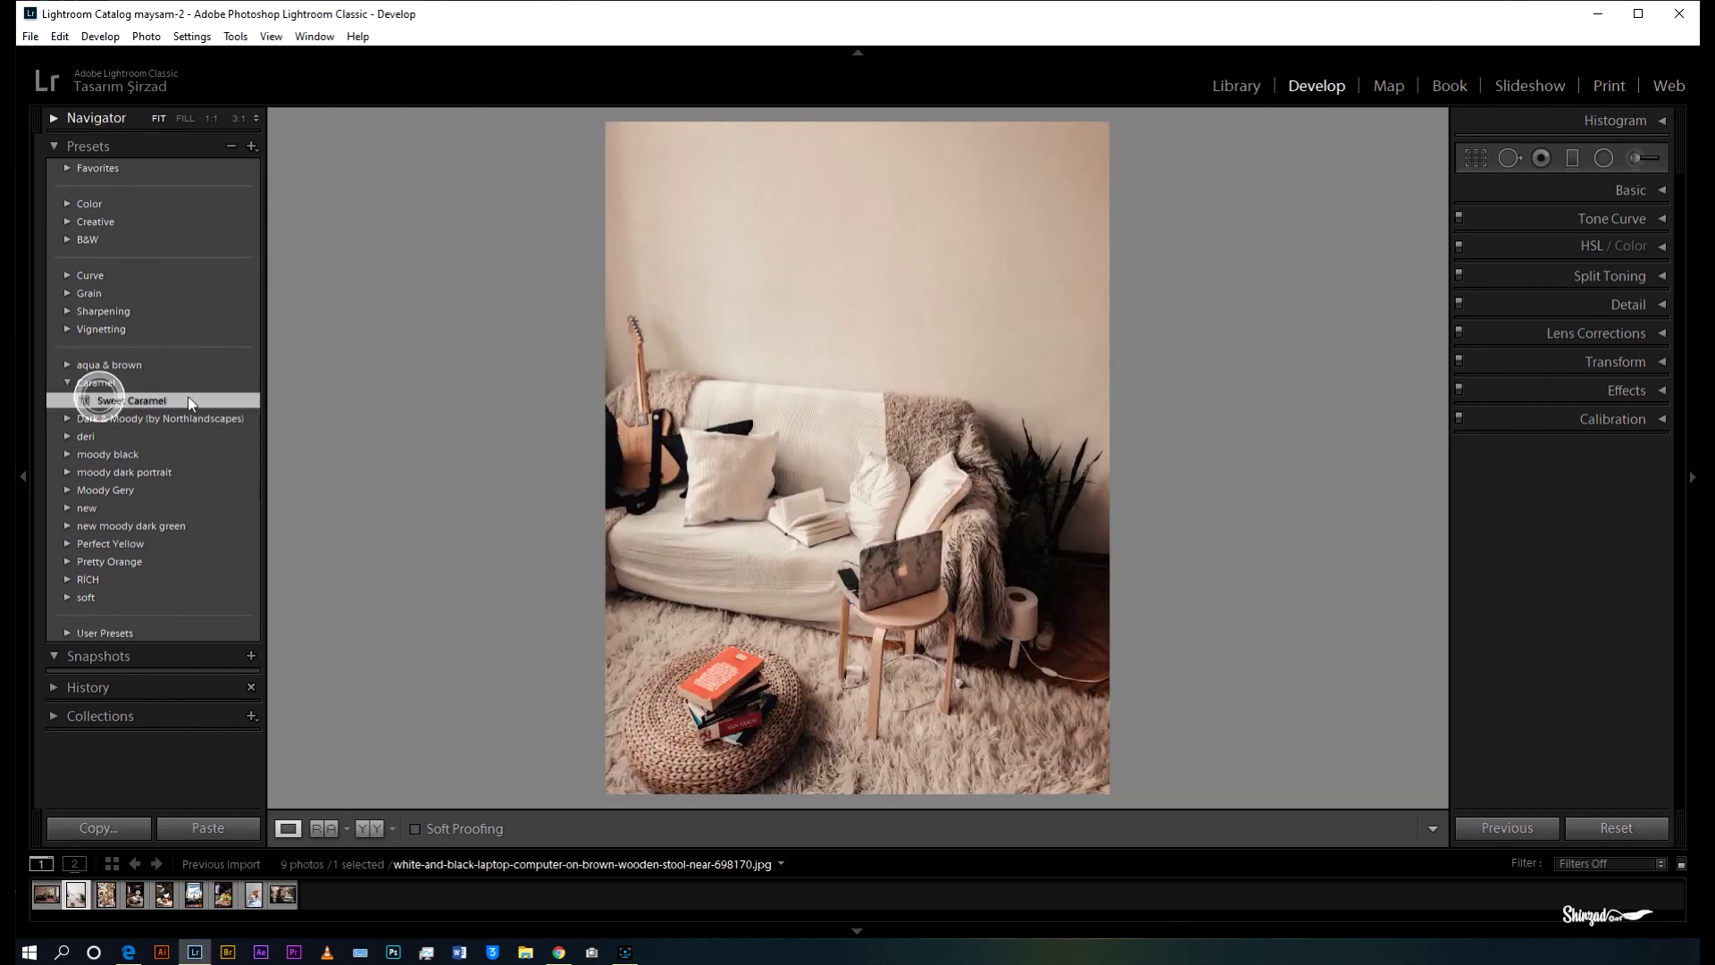
pyautogui.click(107, 895)
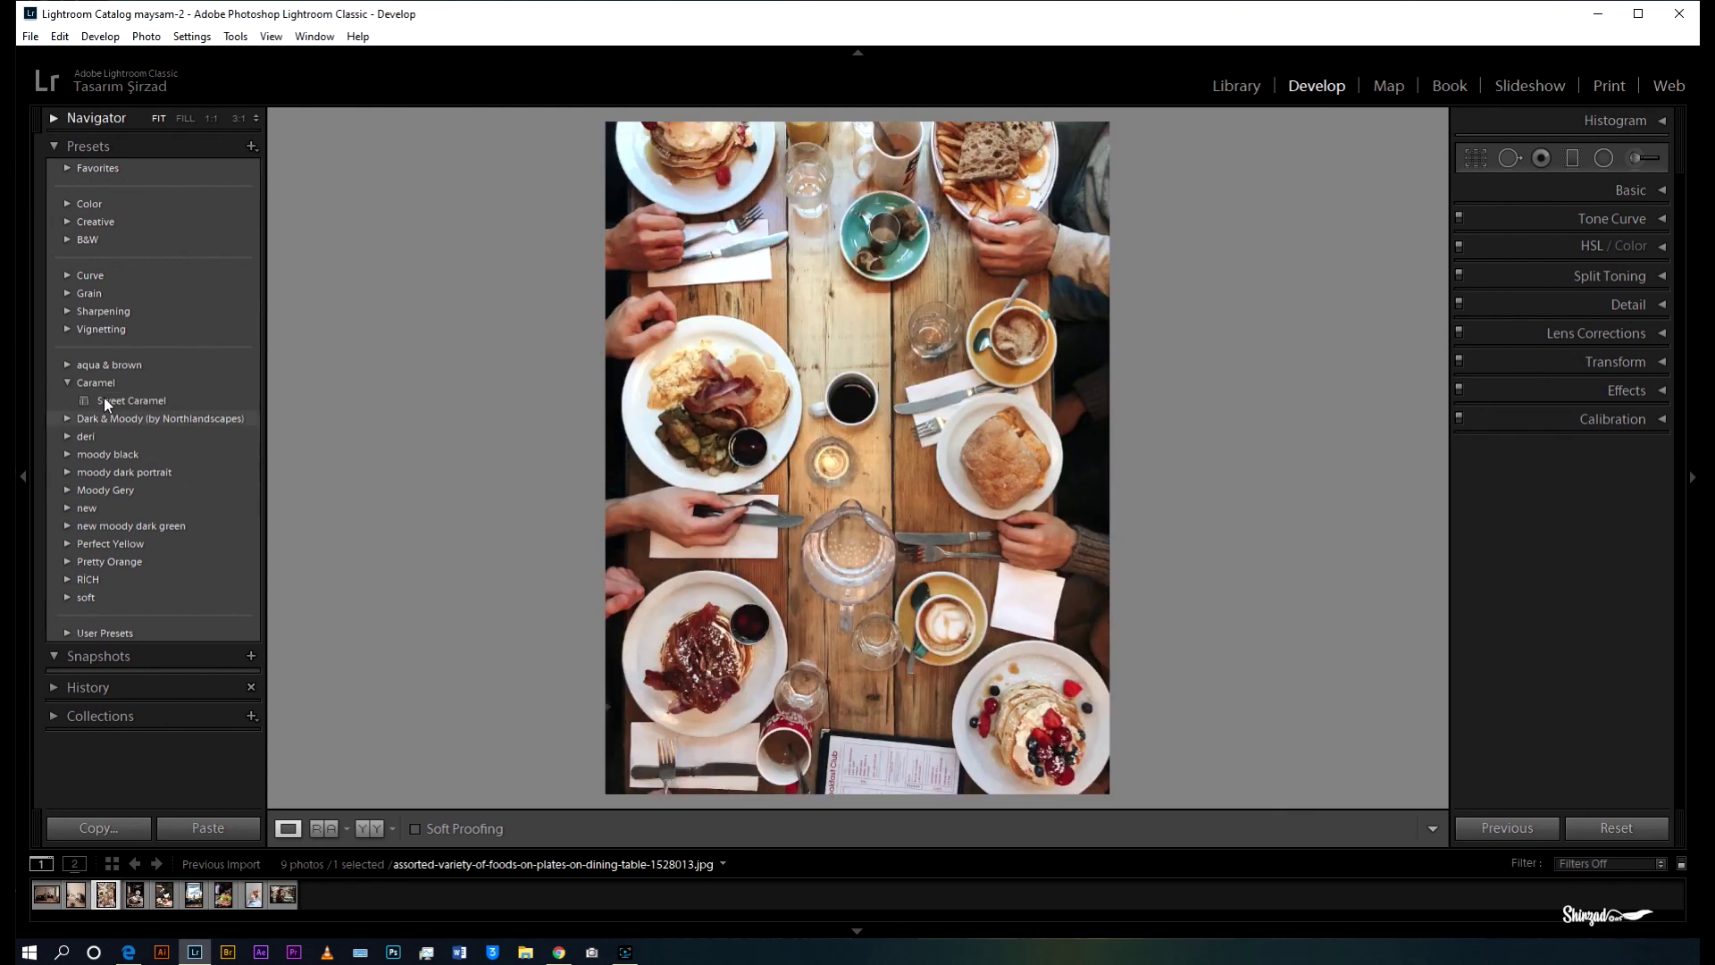
pyautogui.click(107, 399)
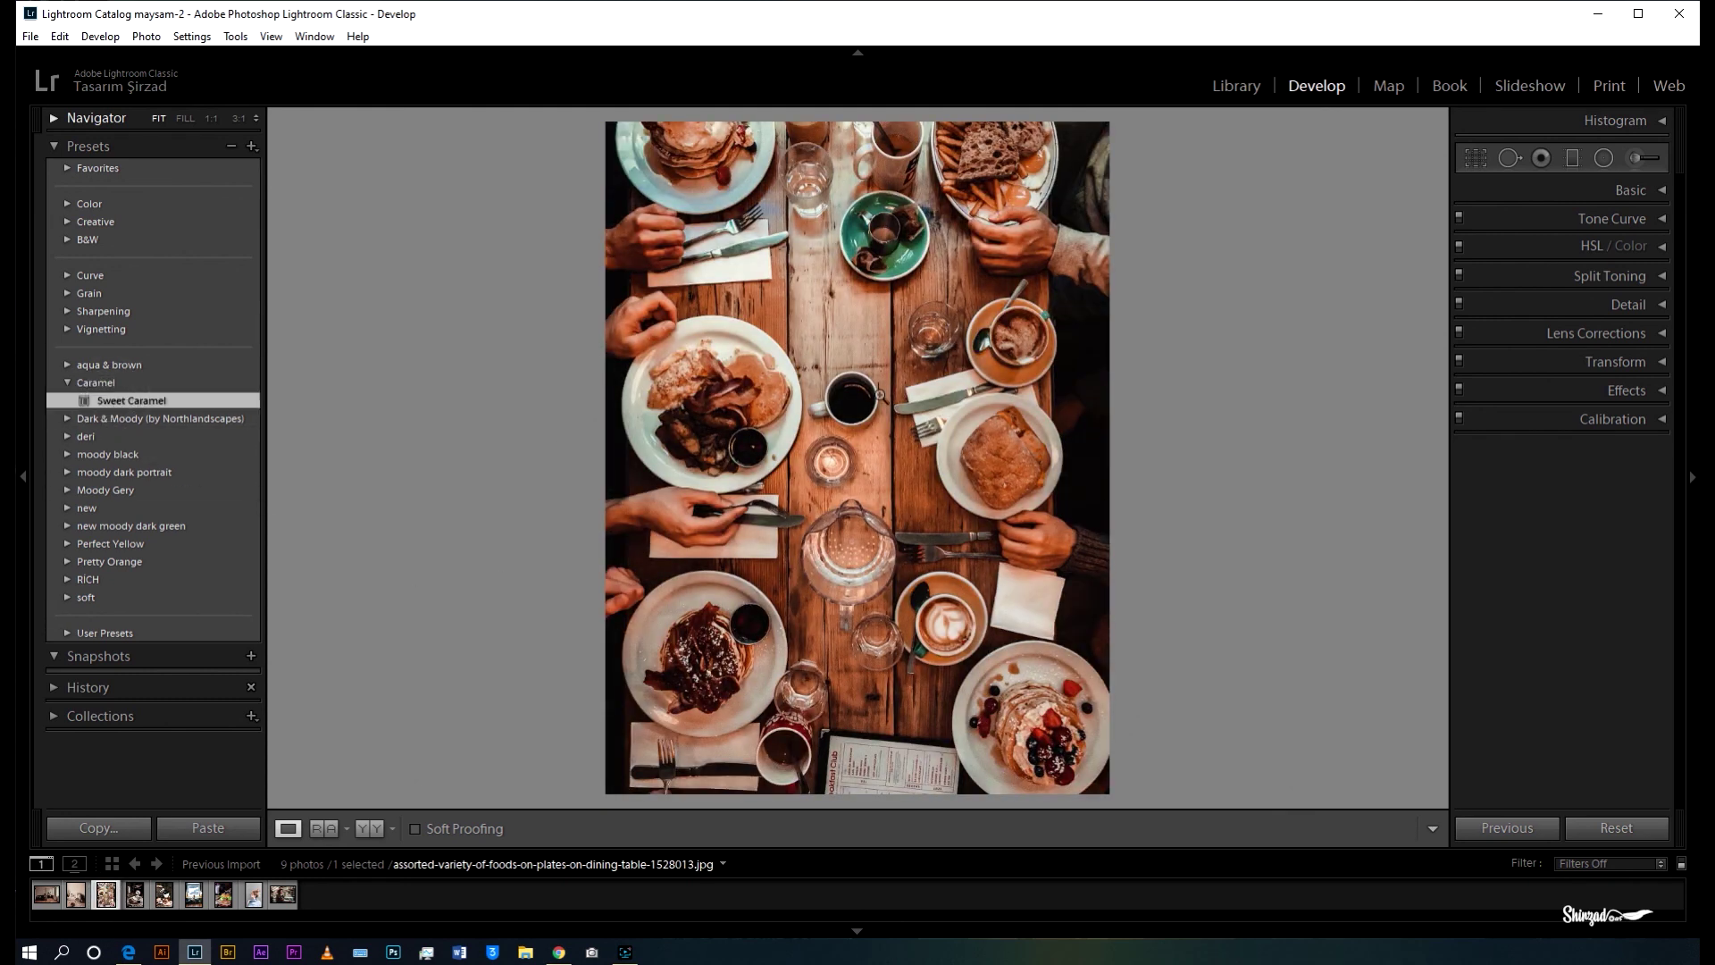
# Apply the Sweet Caramel preset to the tea-cup-and-saucer photo and raise its Exposure to +0.60
pyautogui.click(137, 897)
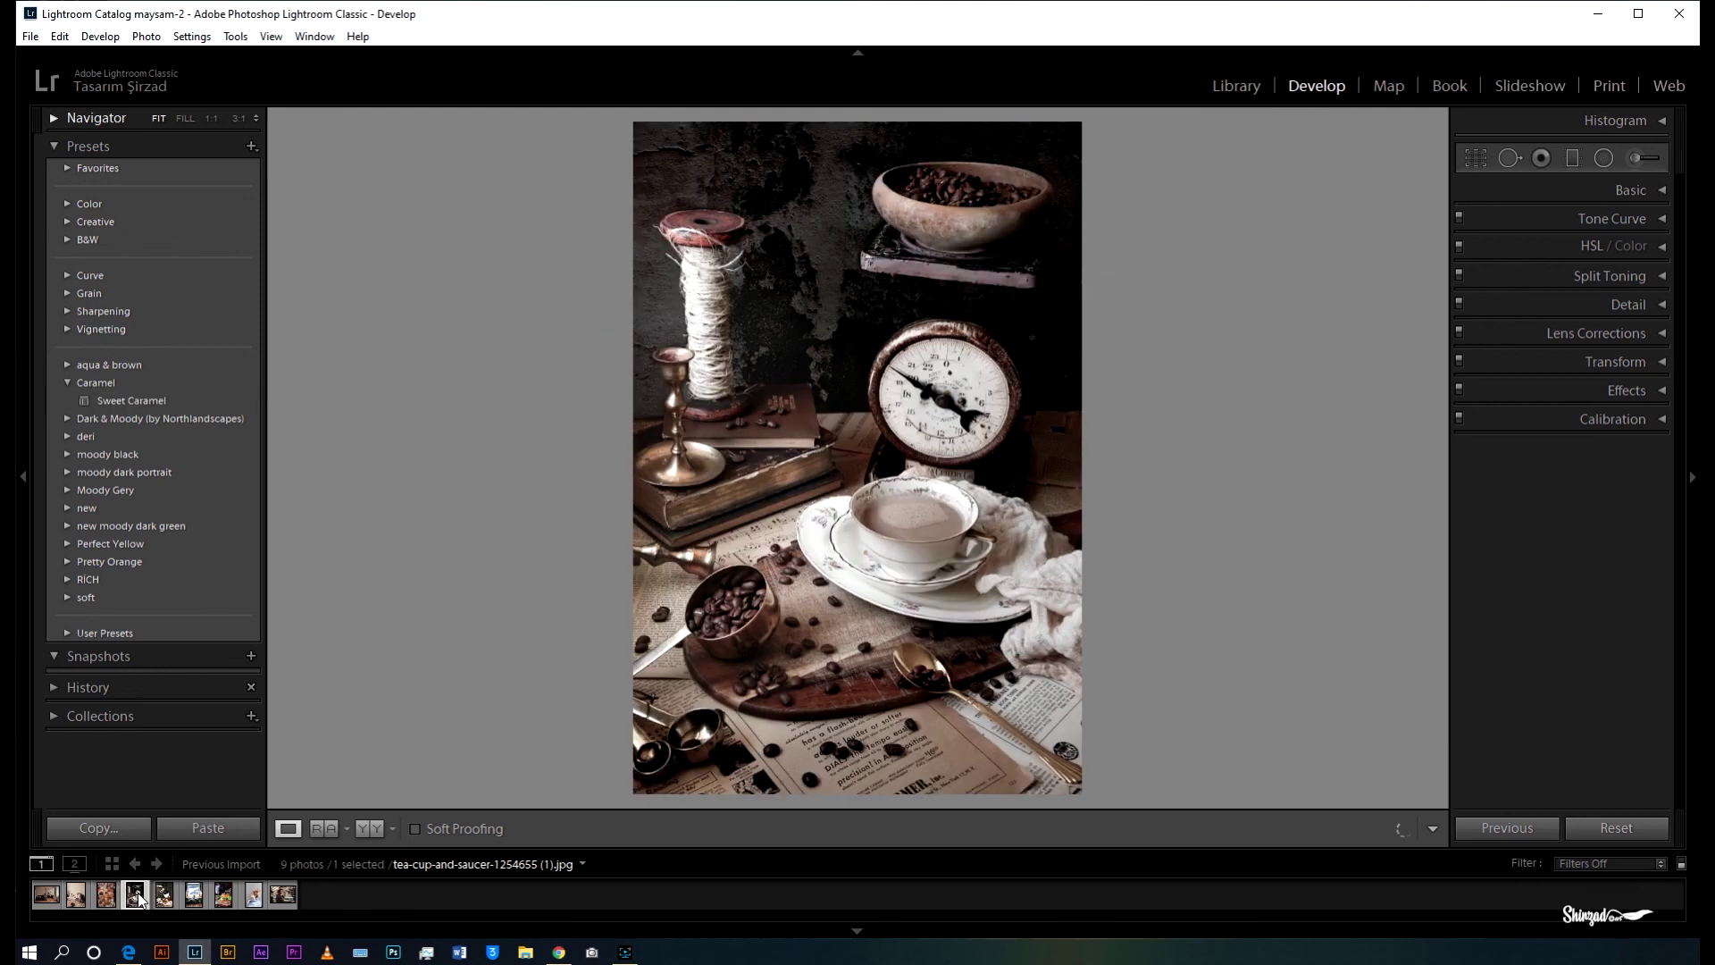
pyautogui.click(145, 402)
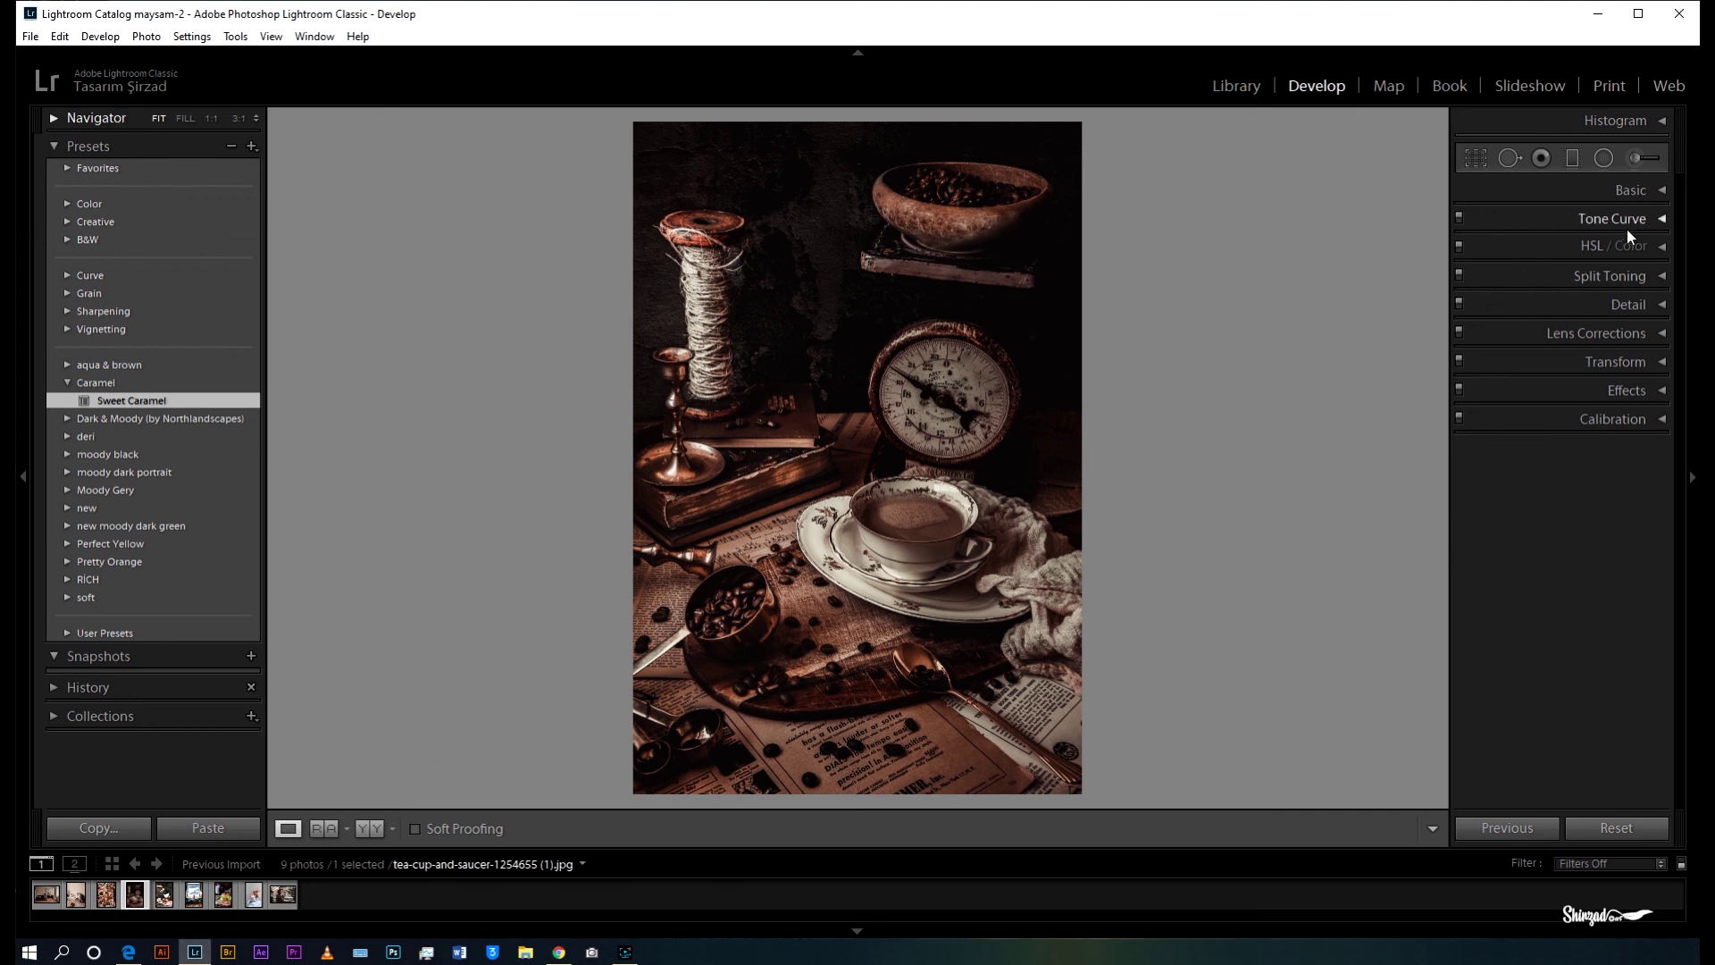
pyautogui.click(1659, 190)
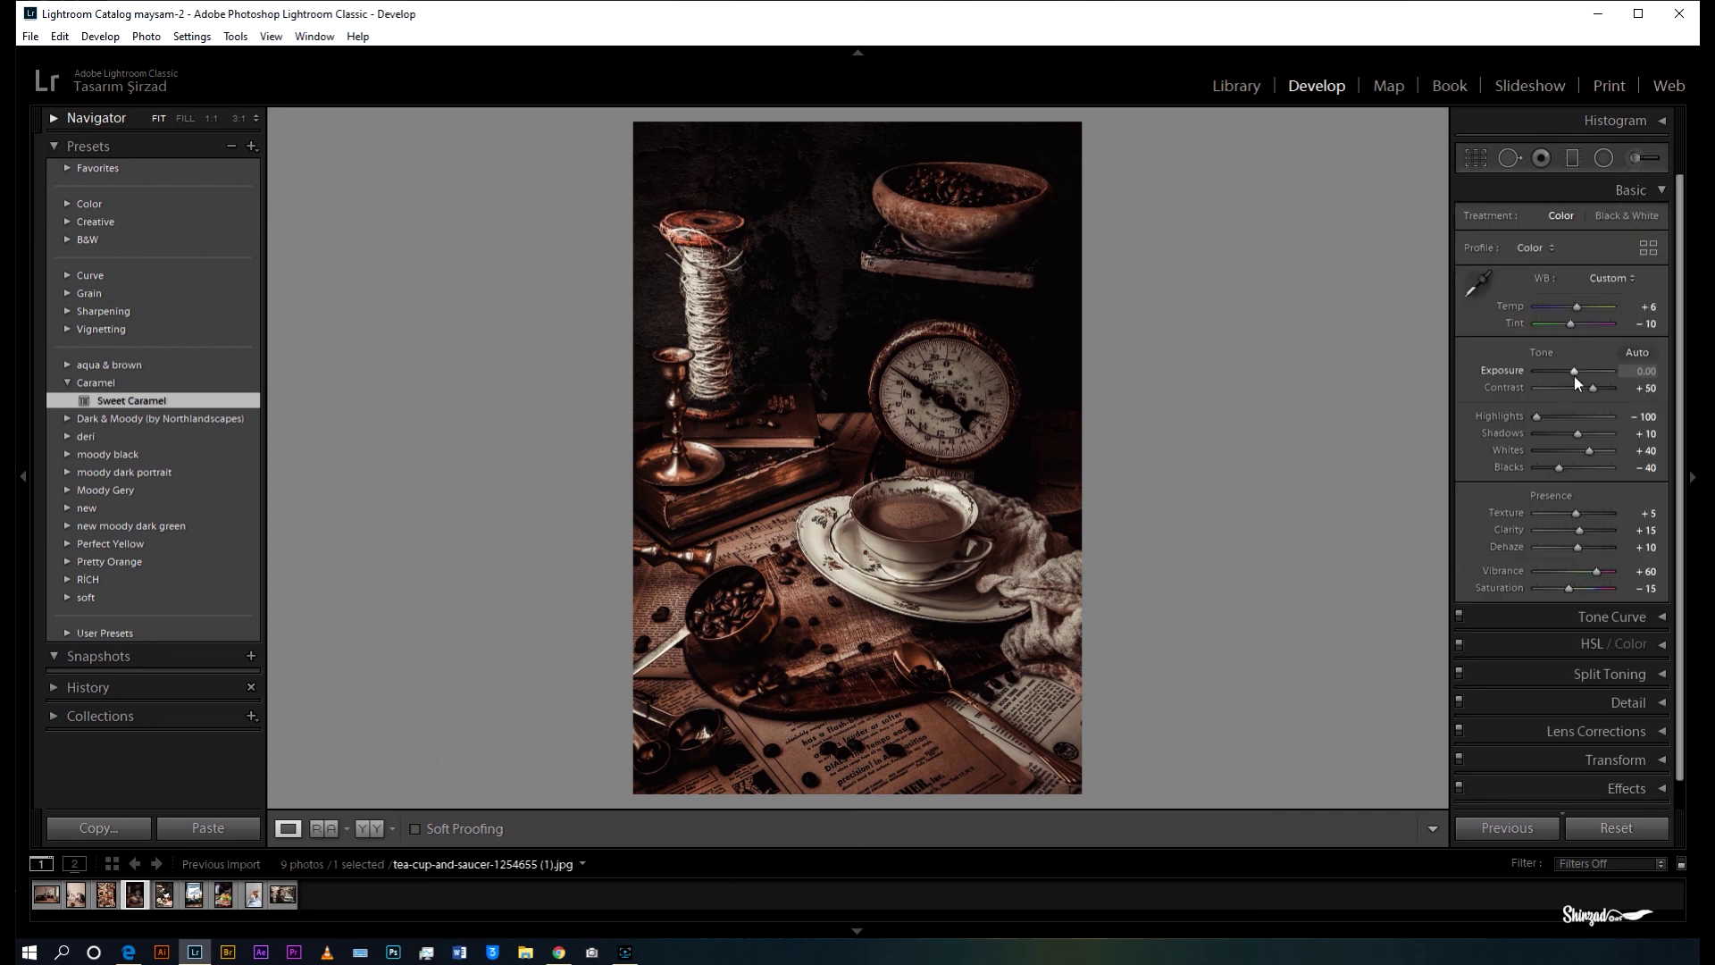
pyautogui.click(1578, 373)
pyautogui.moveTo(1578, 373); pyautogui.dragTo(1579, 374)
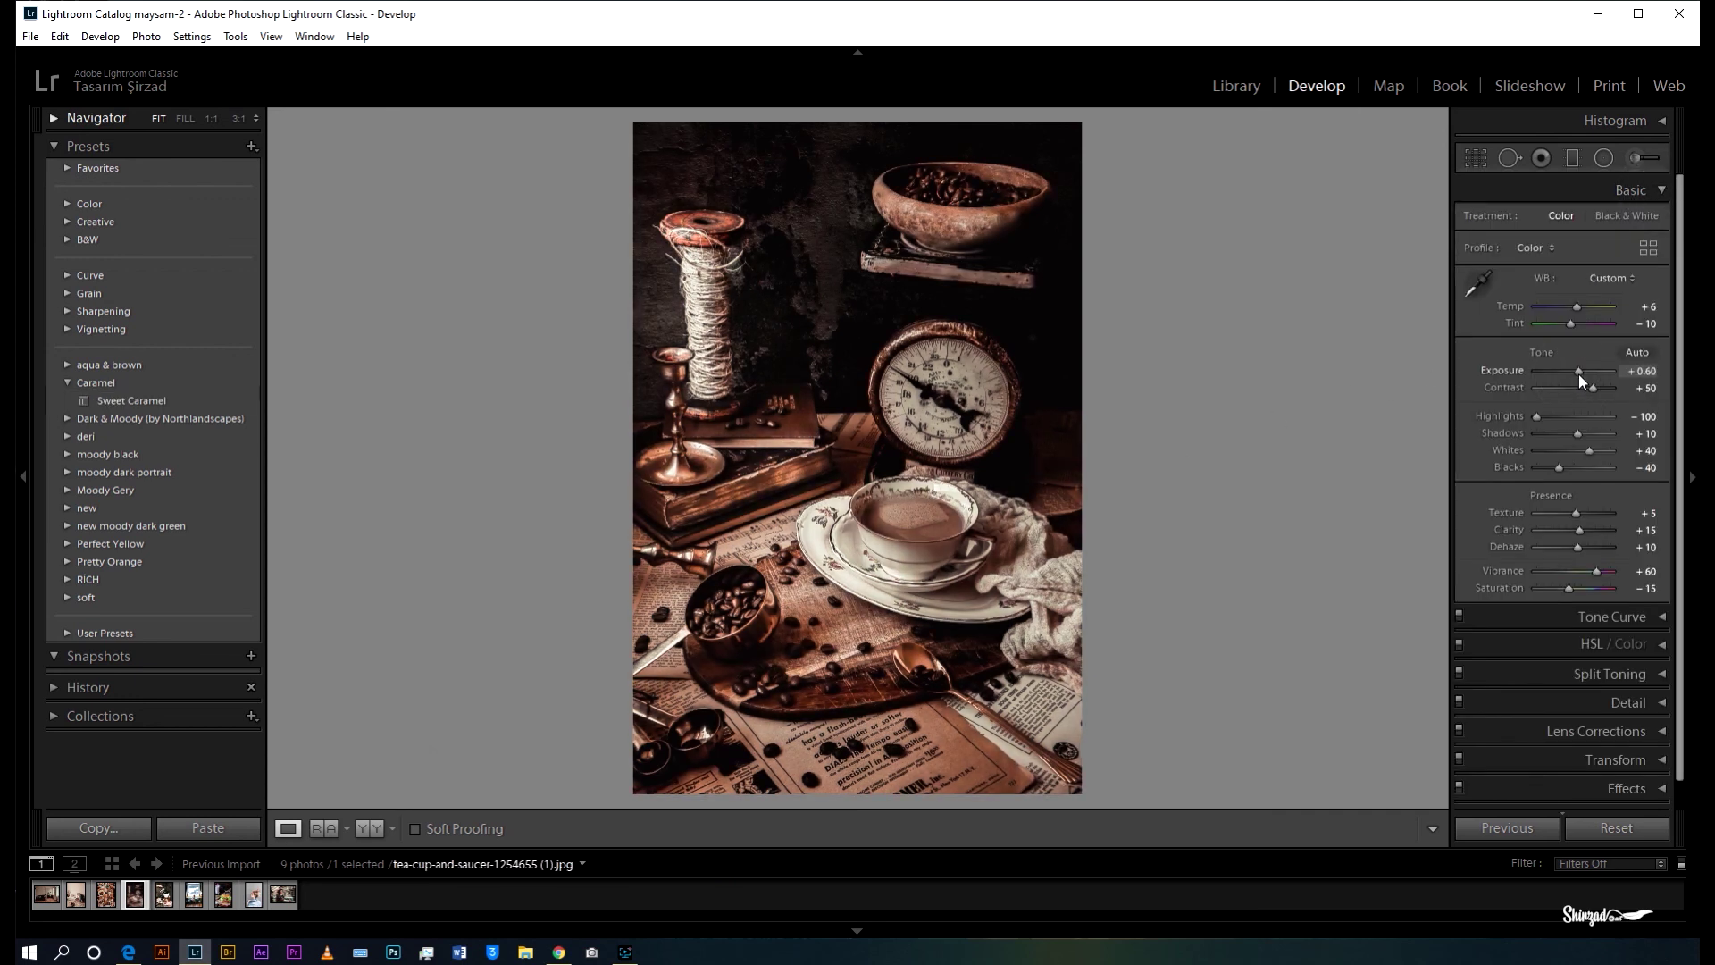
# Apply the Sweet Caramel preset to the coffee-pouring photo and the photo of the woman sitting on a black chair
pyautogui.click(165, 894)
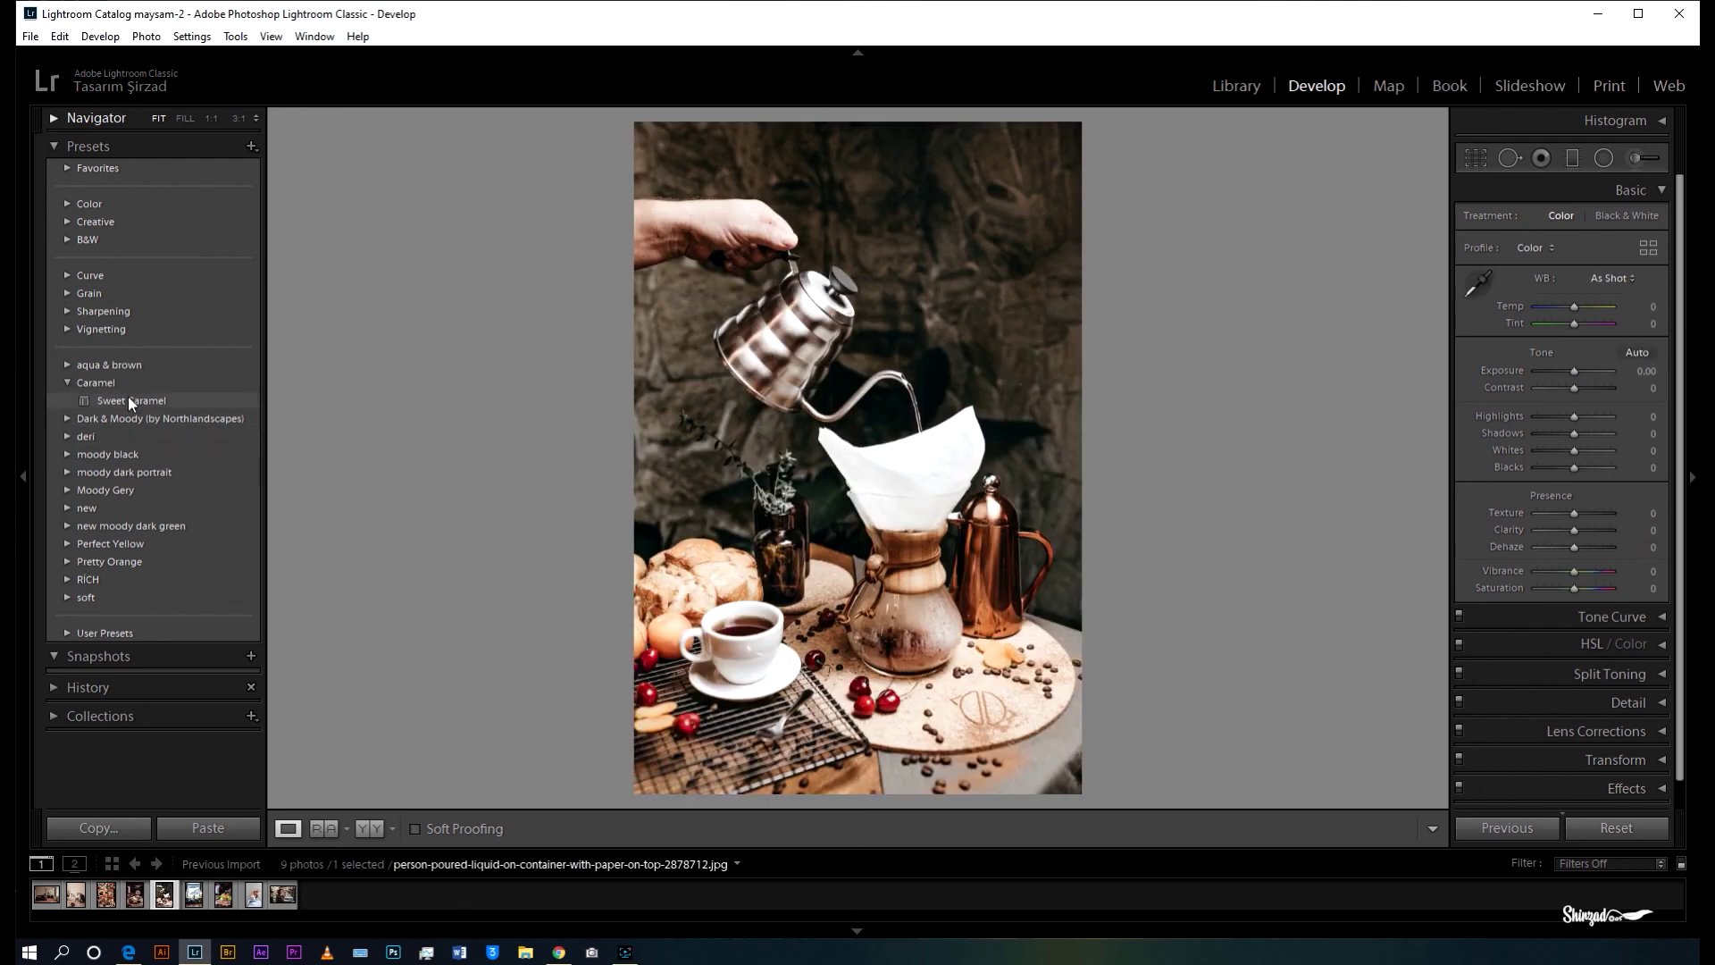
pyautogui.click(127, 397)
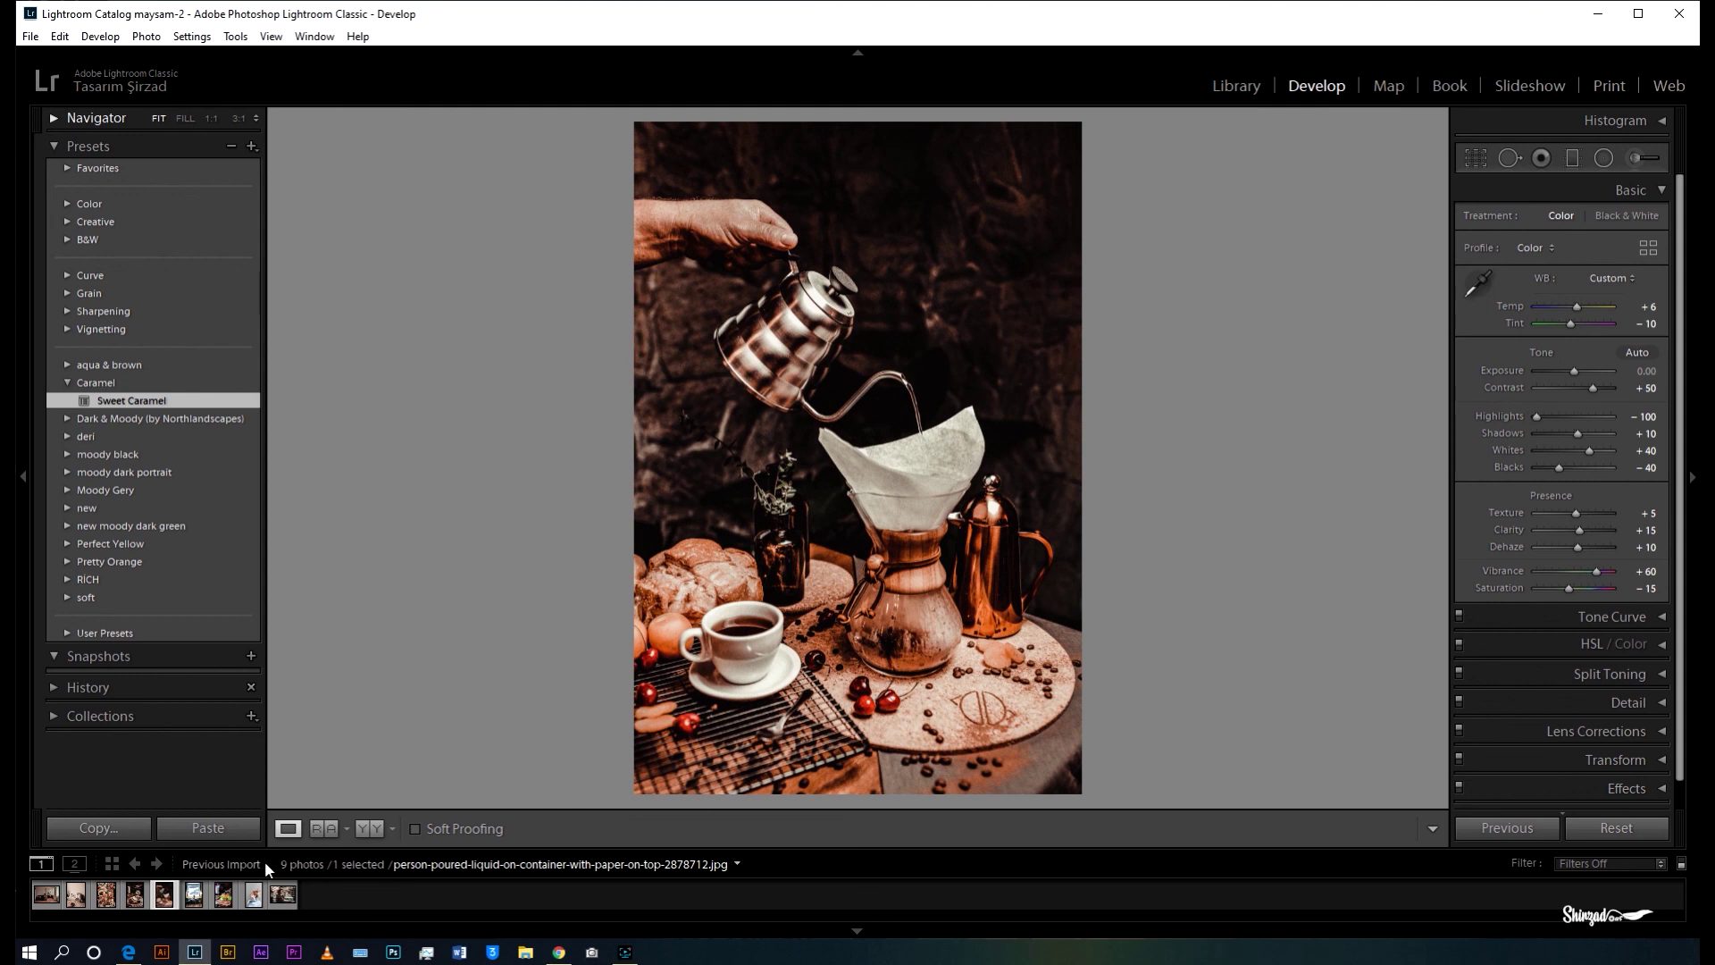
pyautogui.click(195, 896)
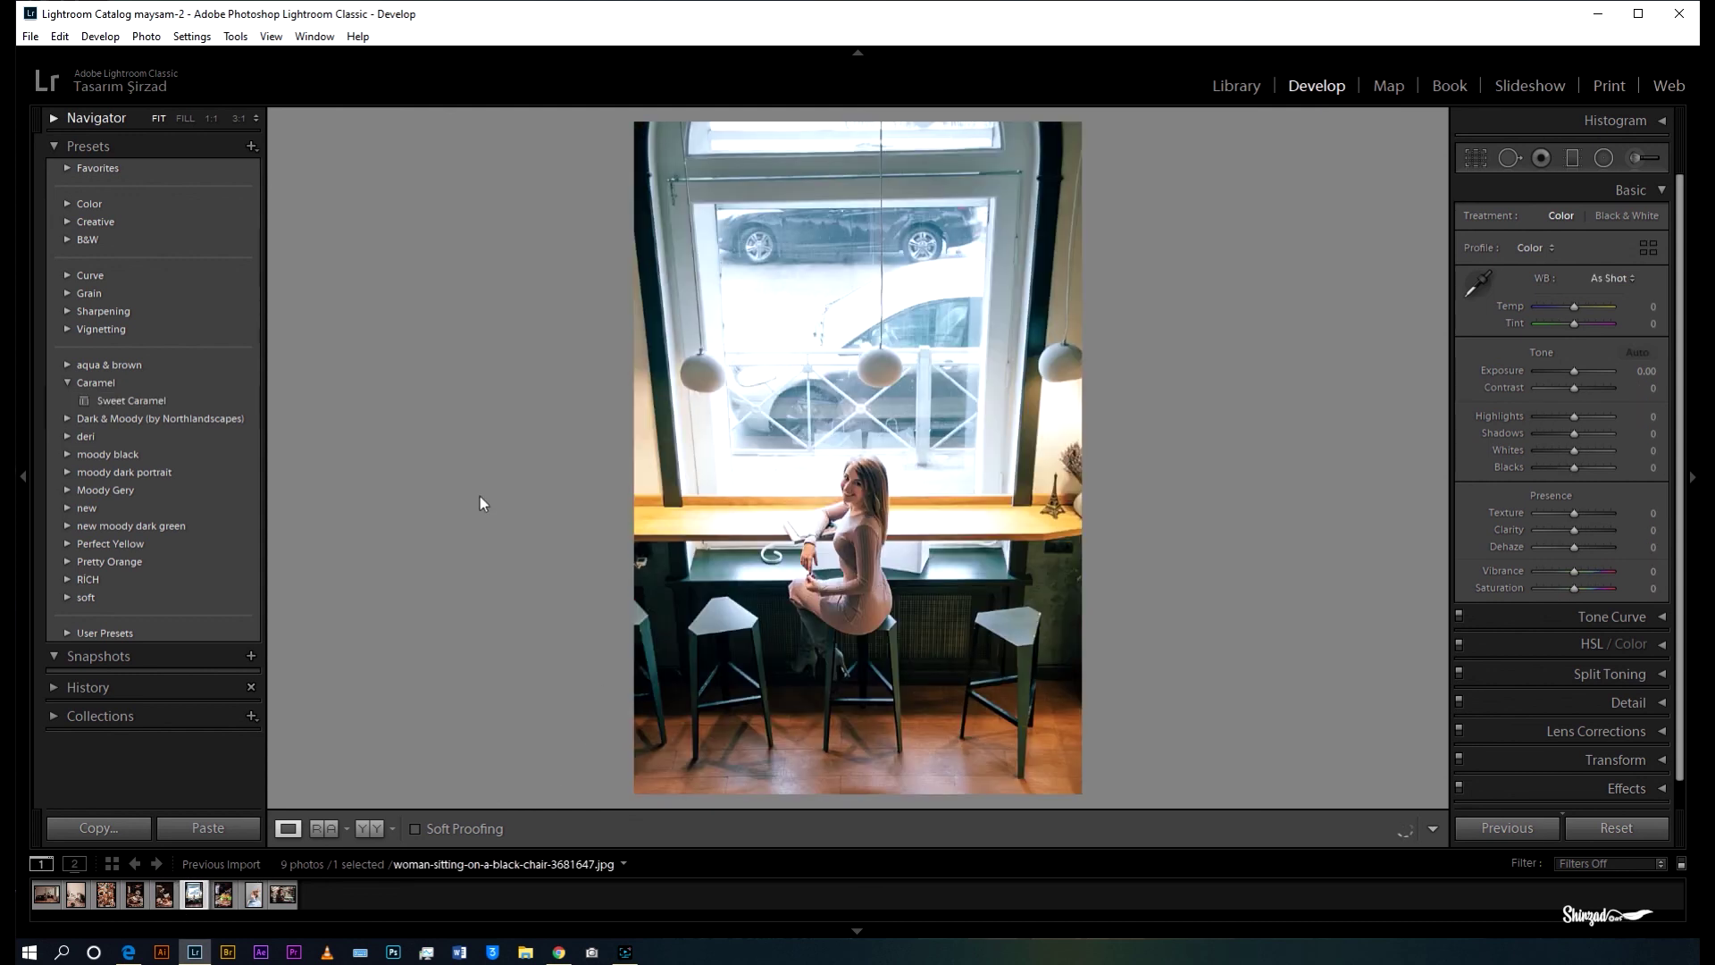
pyautogui.click(116, 399)
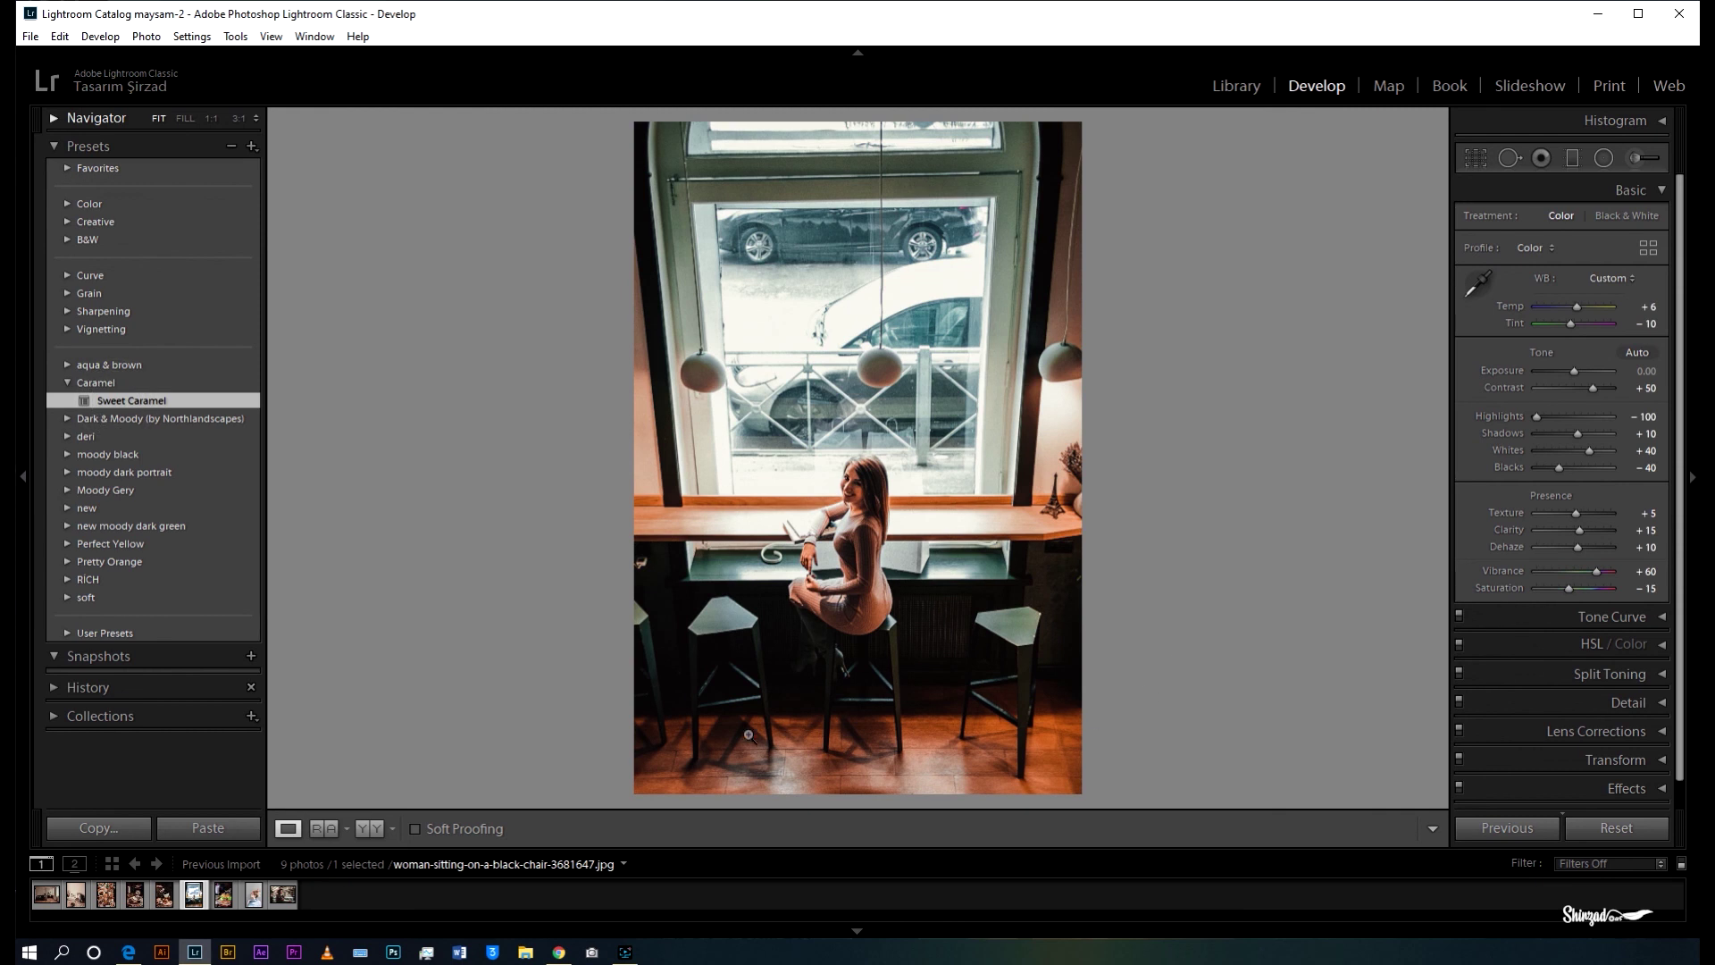
# Apply the Sweet Caramel preset to the burger photo and to the denim-jacket portrait 2.jpg
pyautogui.click(224, 895)
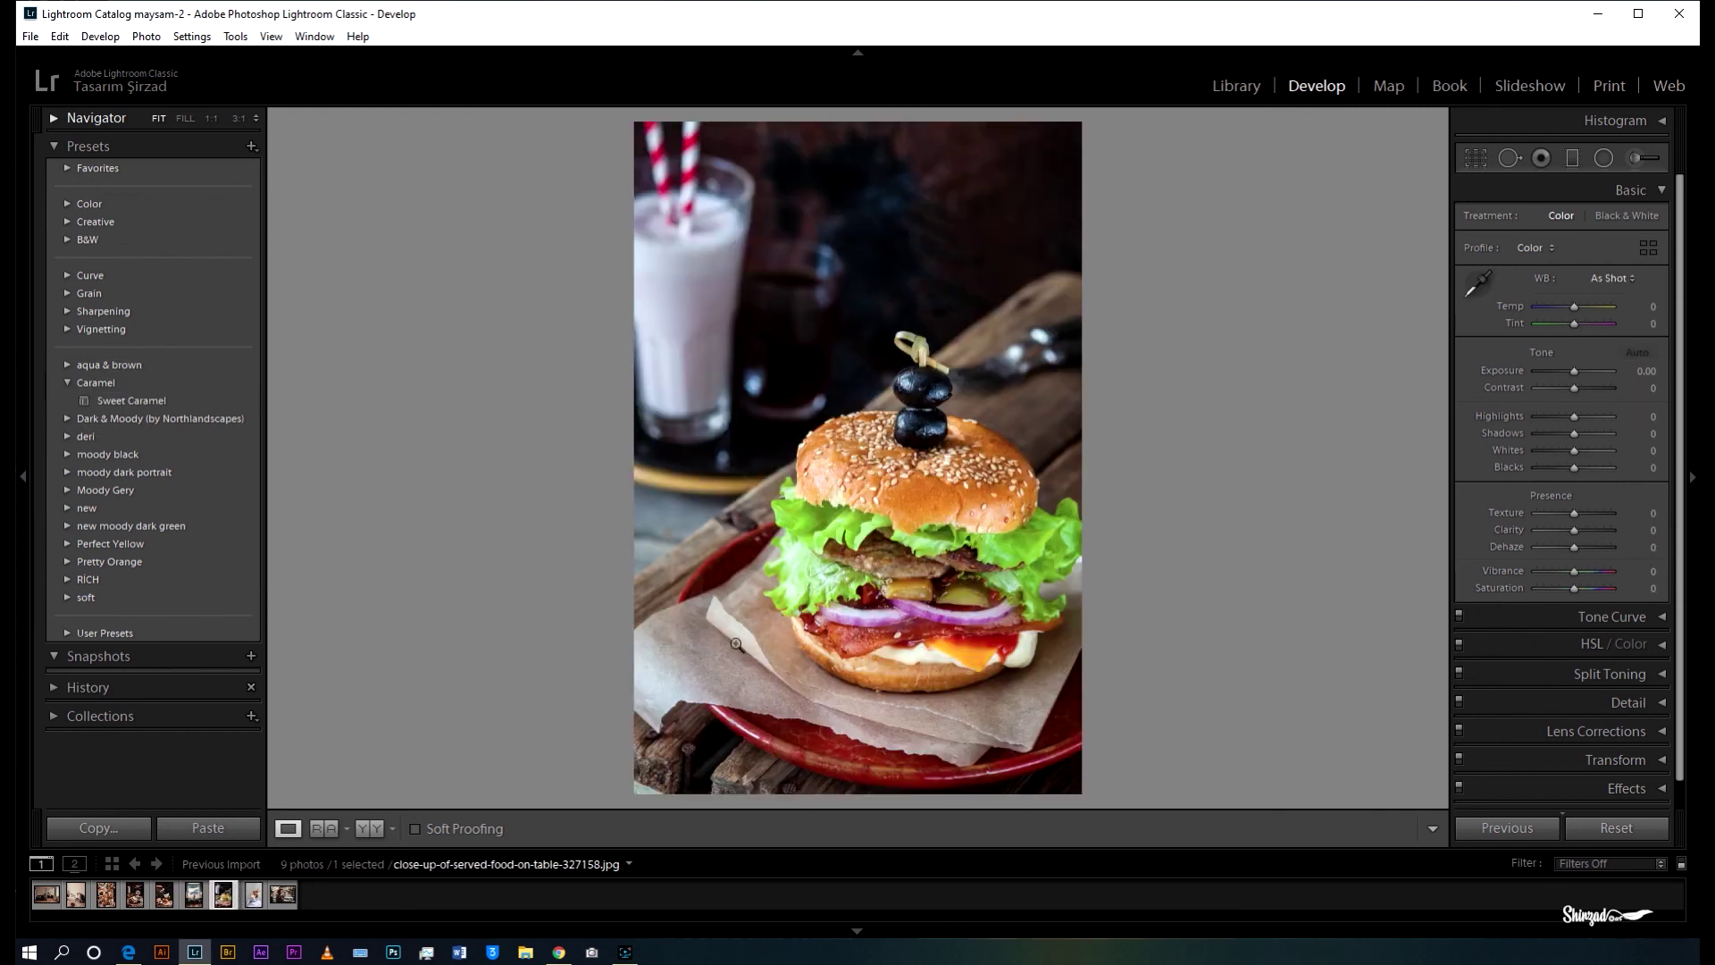
pyautogui.click(147, 402)
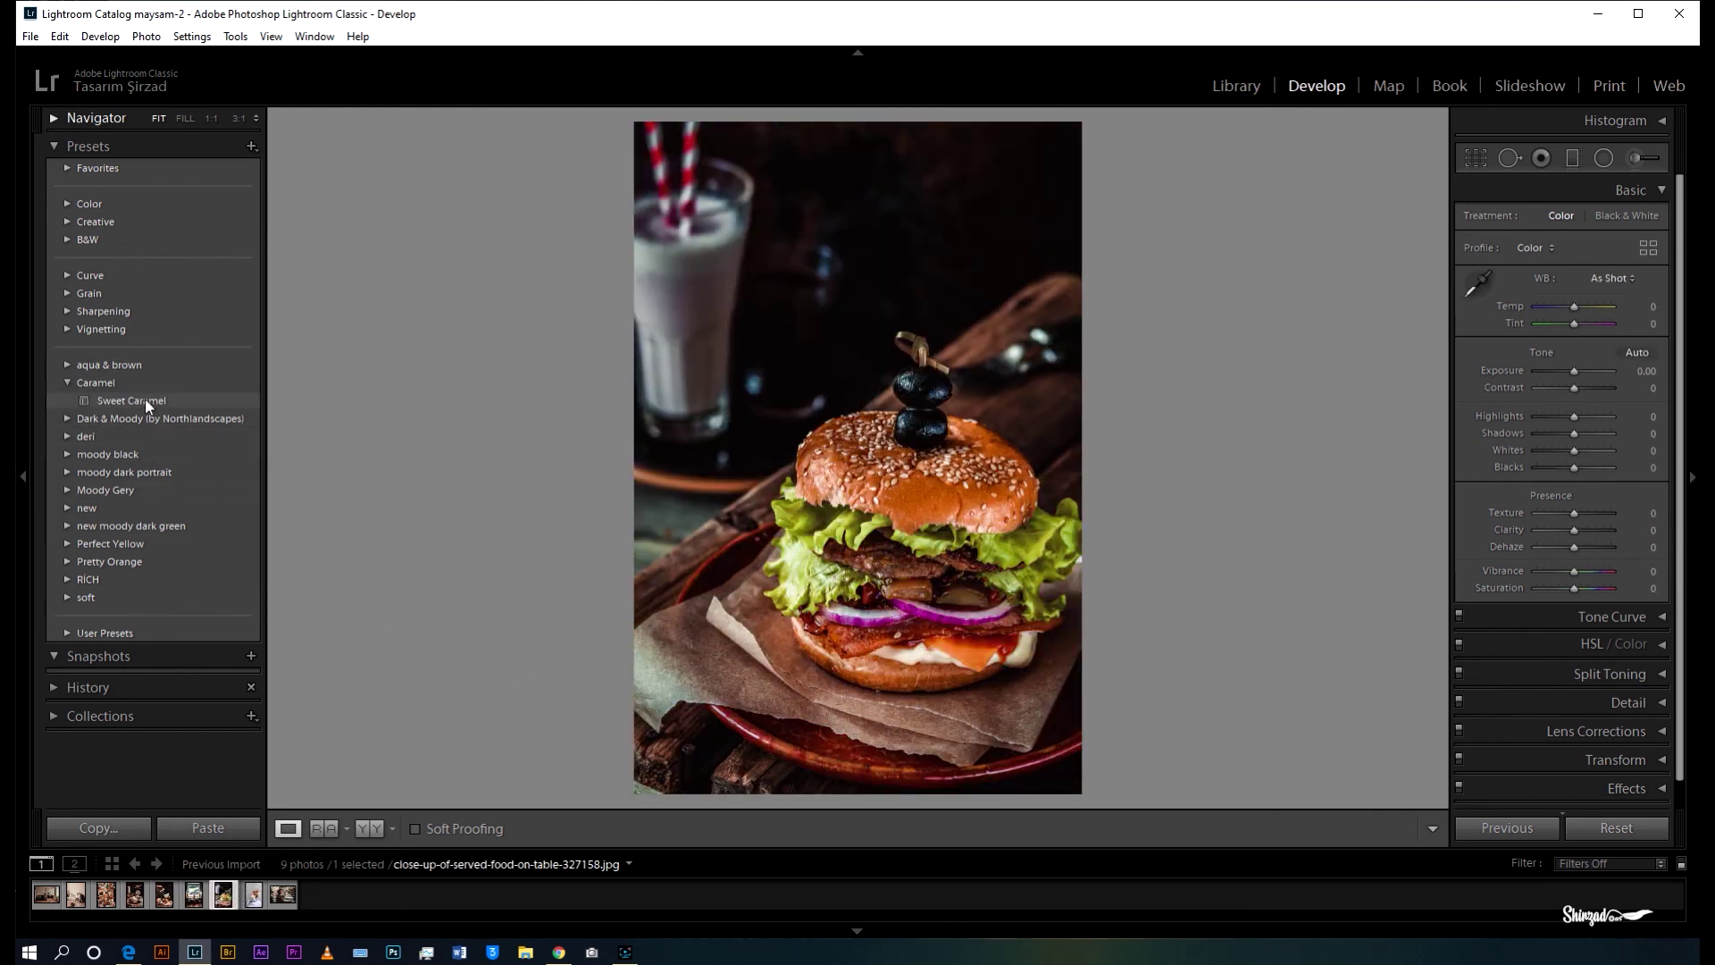
pyautogui.click(147, 404)
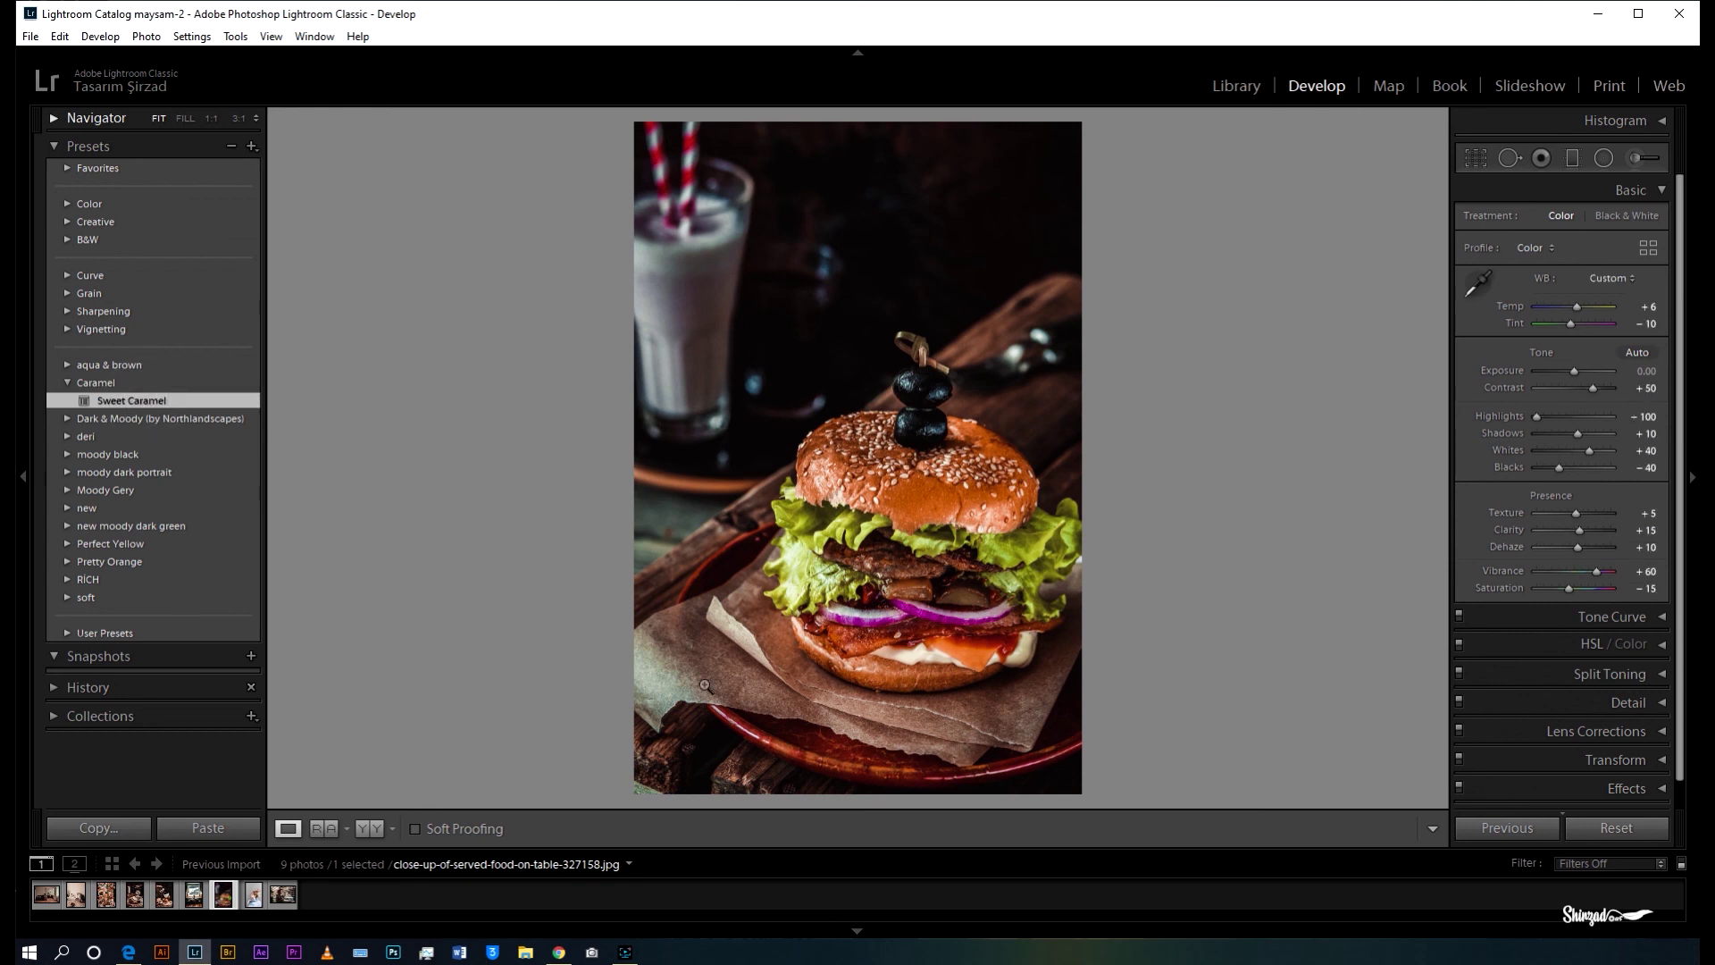
pyautogui.click(254, 895)
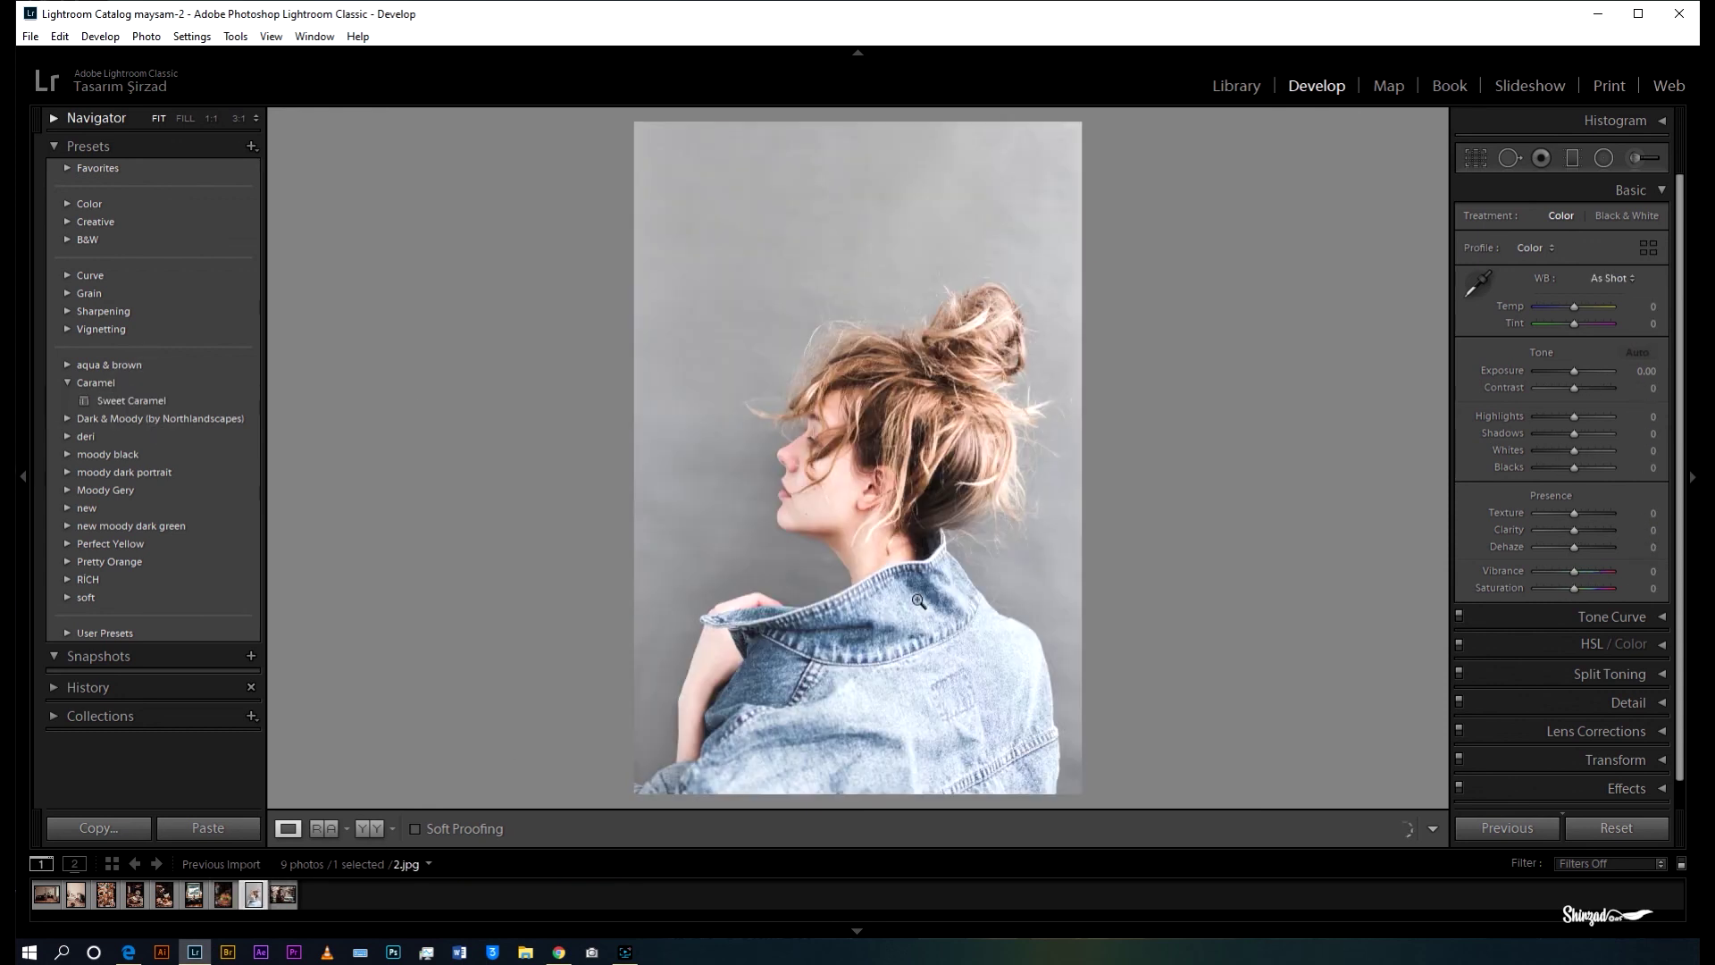
pyautogui.click(114, 402)
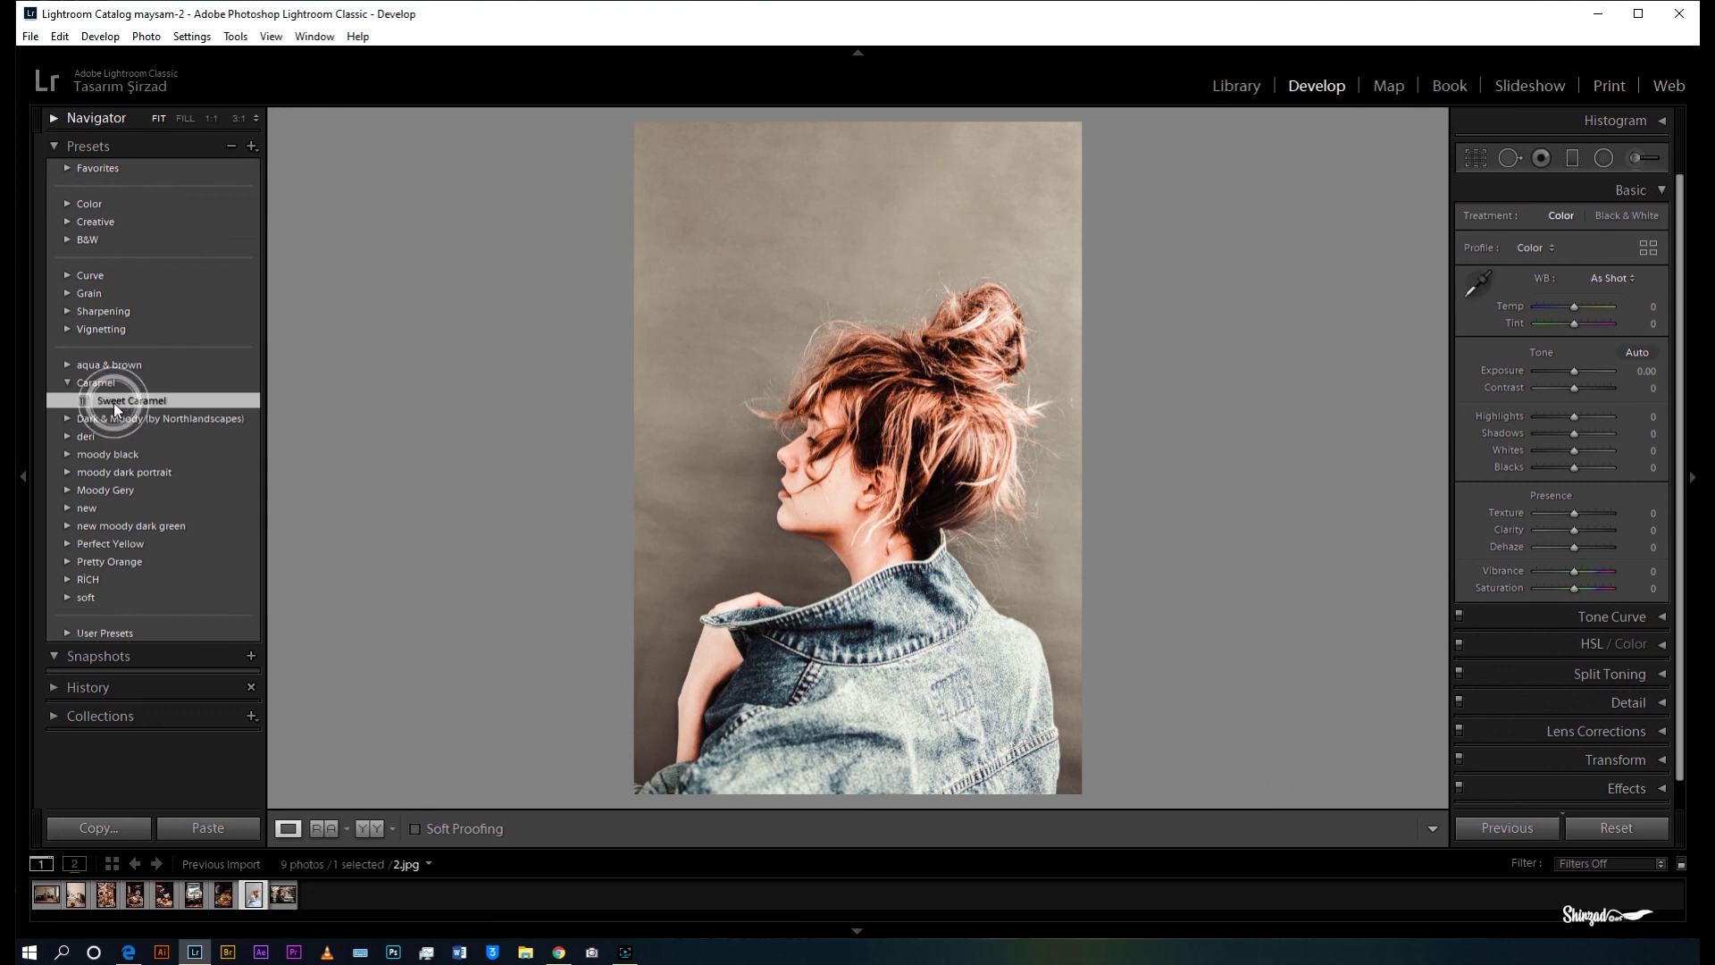